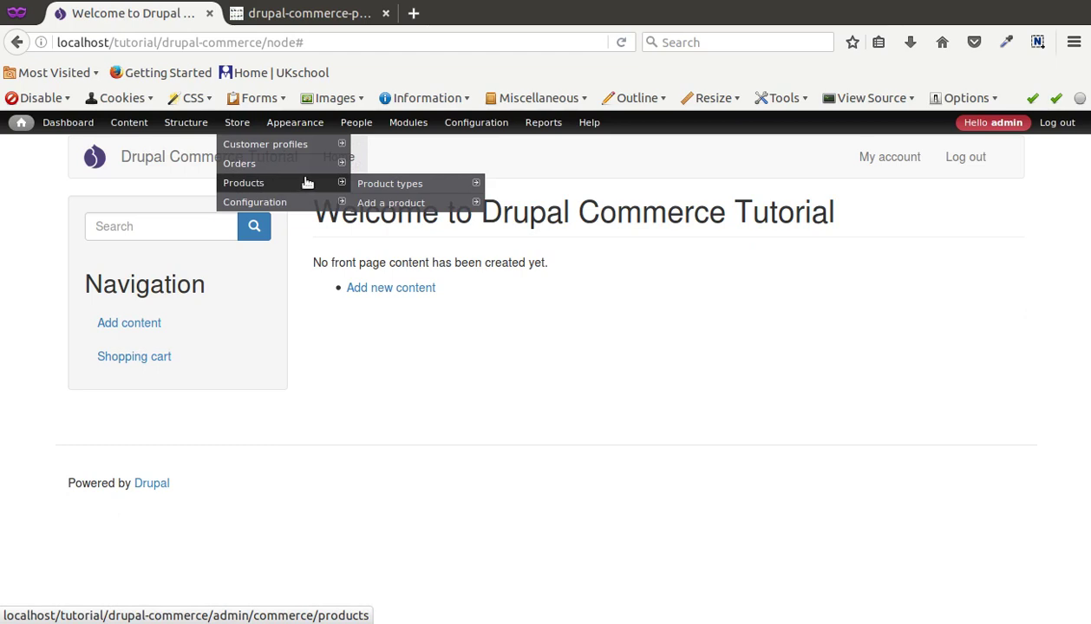
# - Open the product types list and view the fields of the basic Product type
pyautogui.moveTo(368, 183)
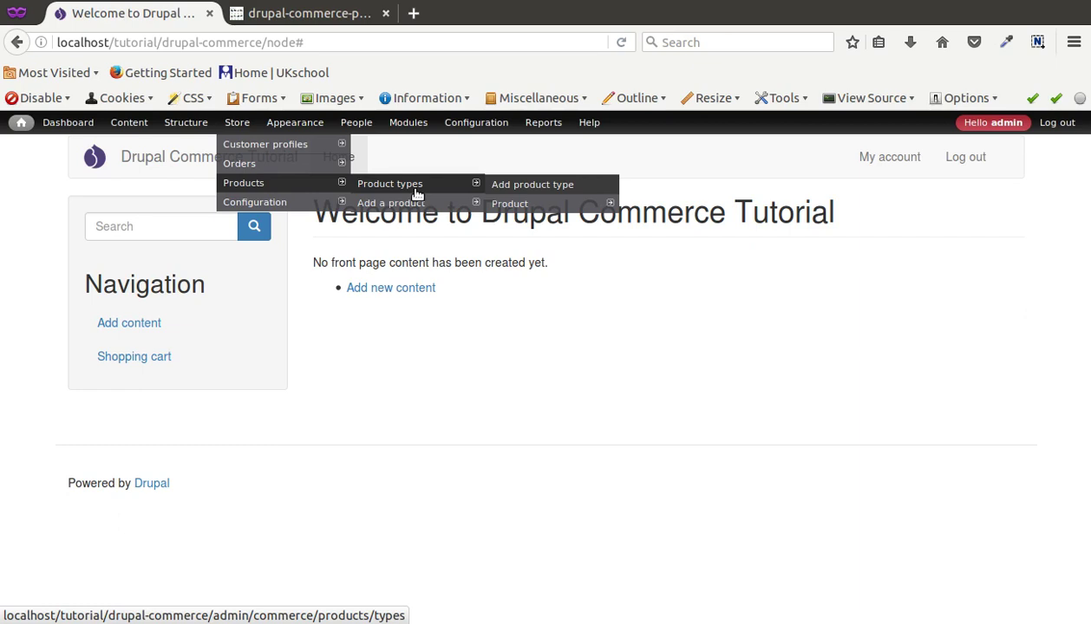
pyautogui.click(416, 192)
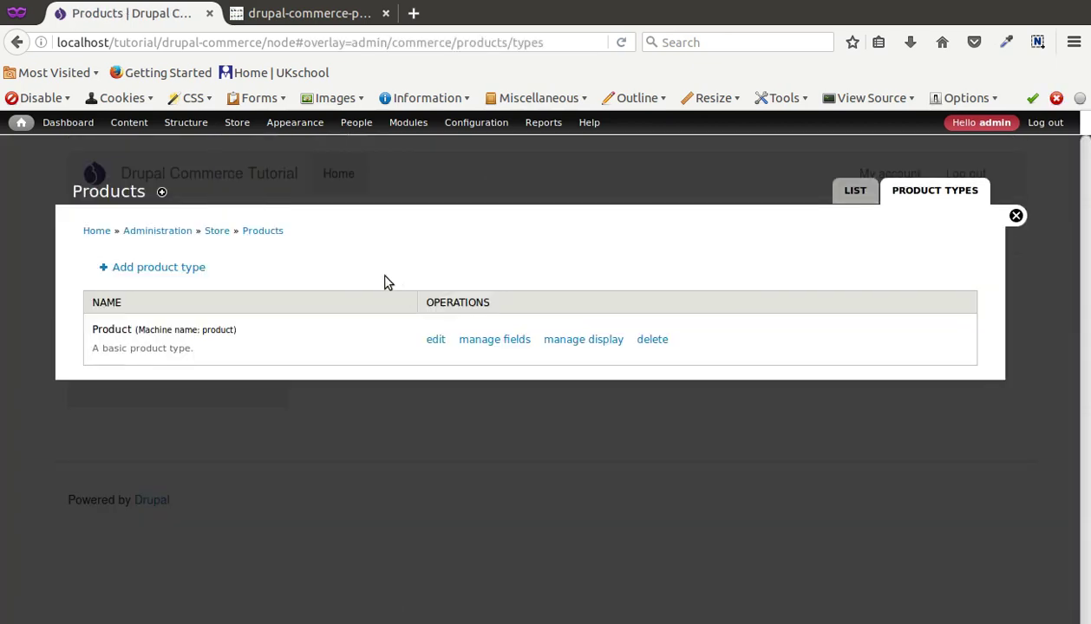
pyautogui.moveTo(82, 332); pyautogui.dragTo(110, 334)
pyautogui.click(473, 341)
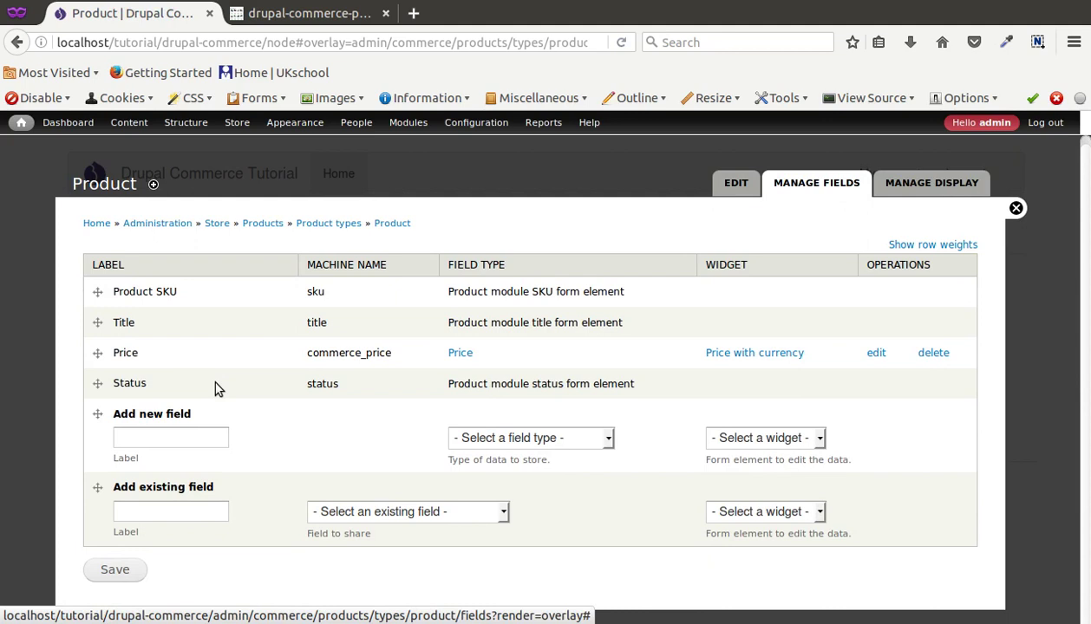
# - Return to the product types list and start adding a new product type
pyautogui.click(382, 226)
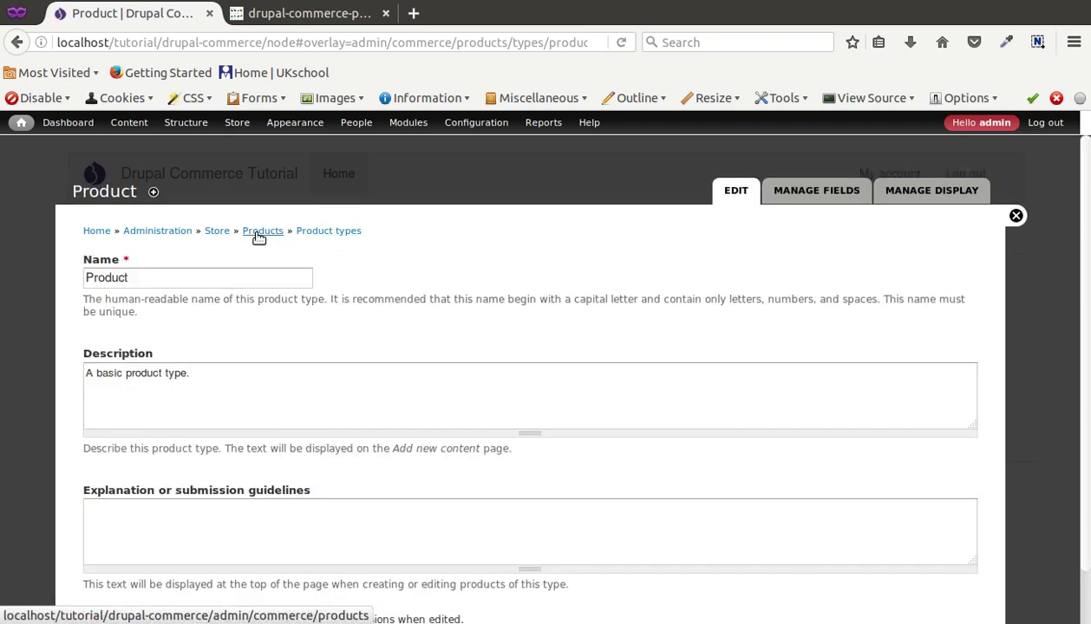
pyautogui.click(257, 232)
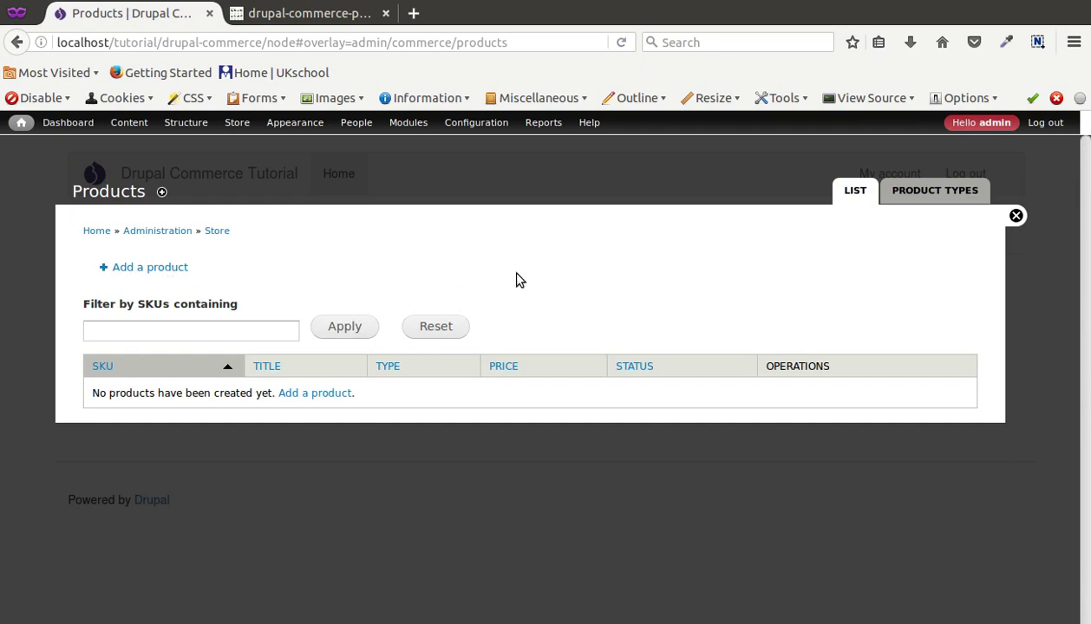
pyautogui.click(902, 198)
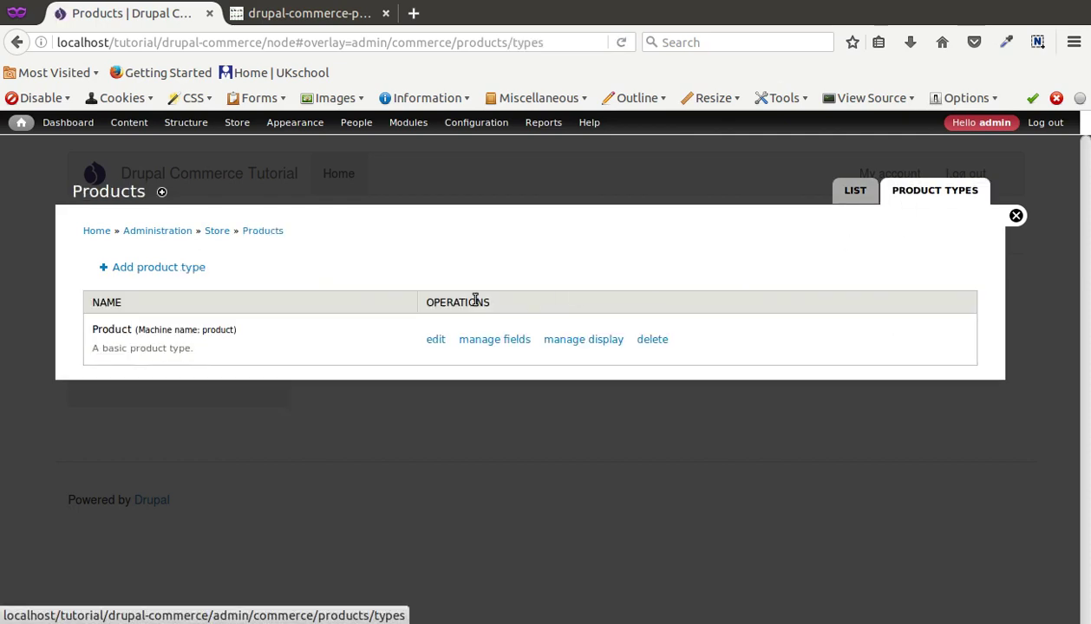
pyautogui.click(154, 271)
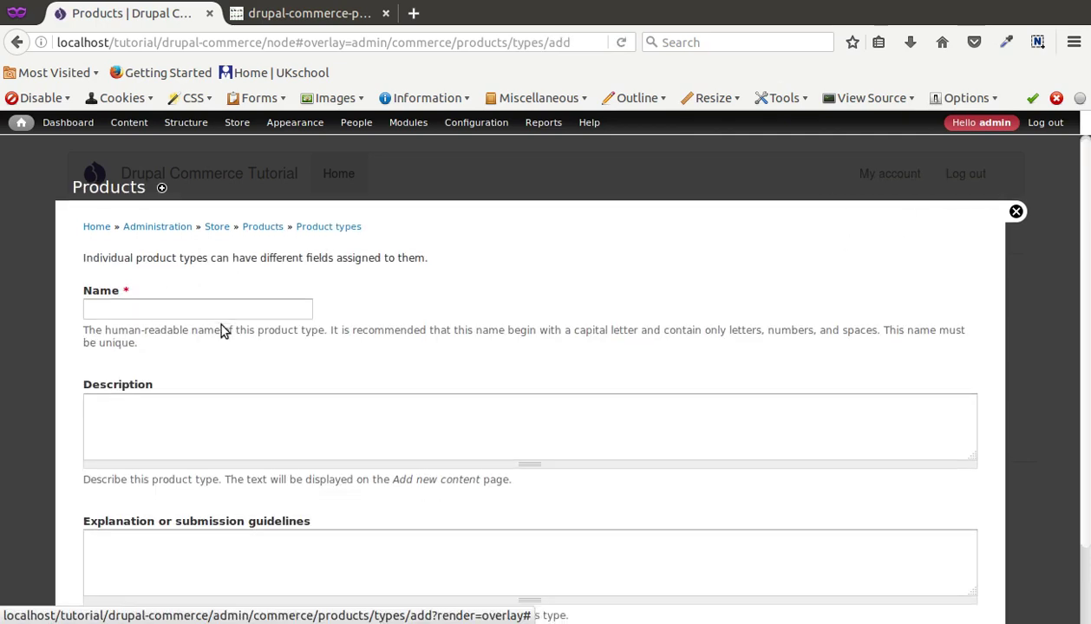
pyautogui.scroll(-3, 221, 323)
pyautogui.scroll(3, 222, 325)
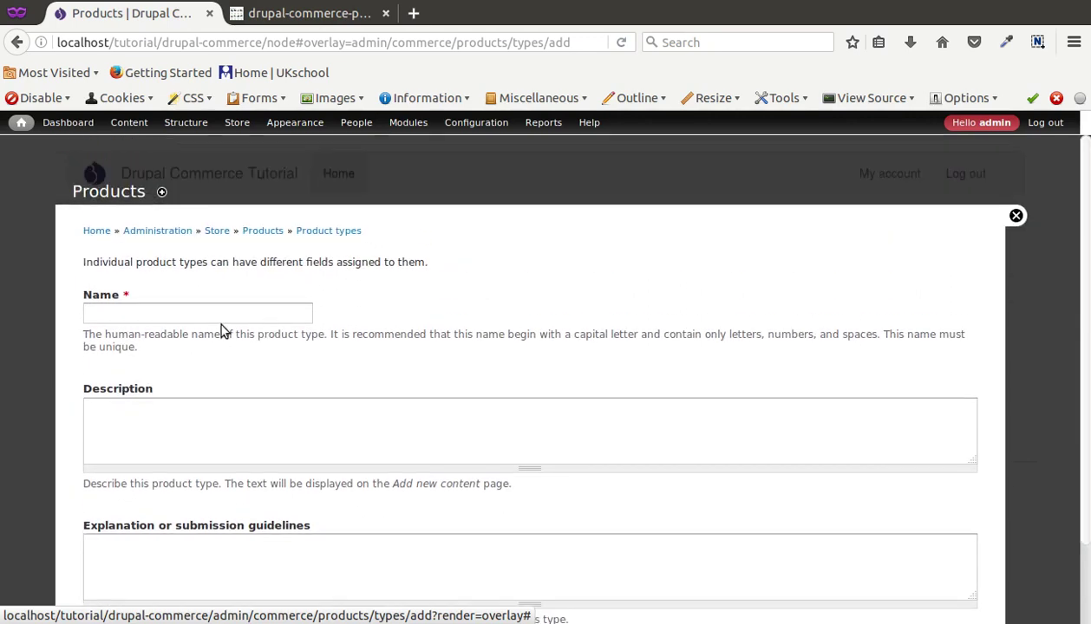
# - Switch to the text editor and review the notes on the shoe product type's name and its Images, Size, Brands and Color fields
pyautogui.hotkey('alt', 'Tab')
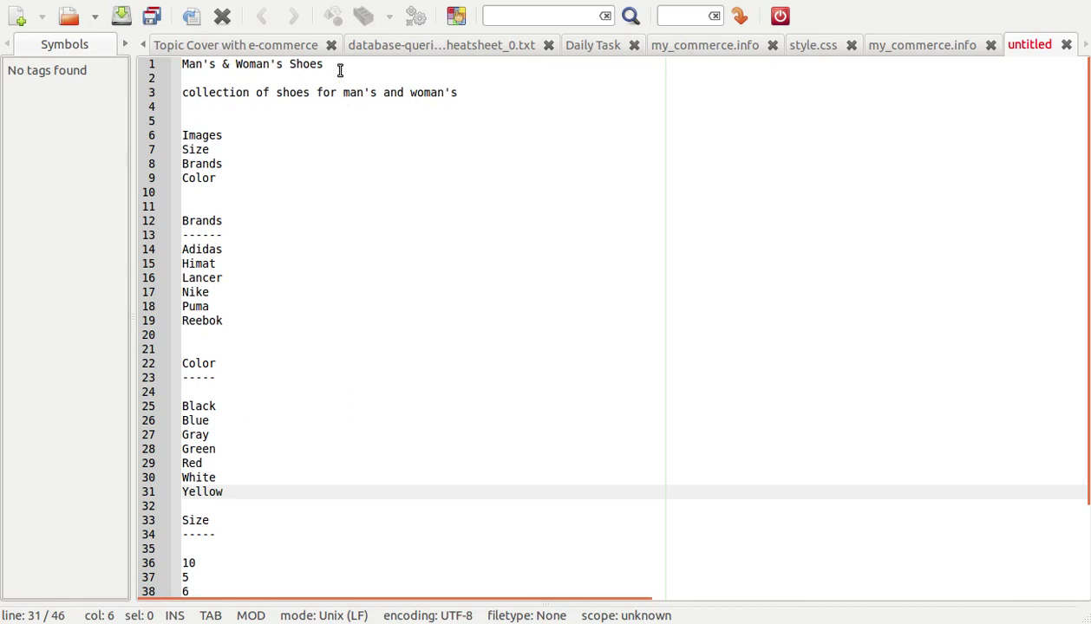
pyautogui.moveTo(324, 65); pyautogui.dragTo(234, 79)
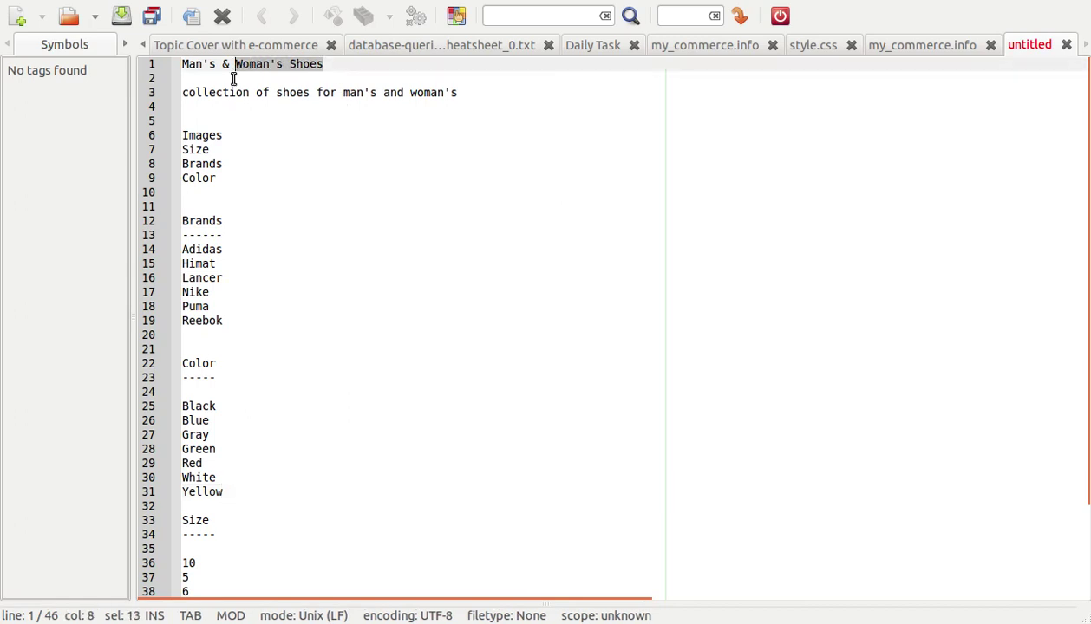
pyautogui.click(241, 76)
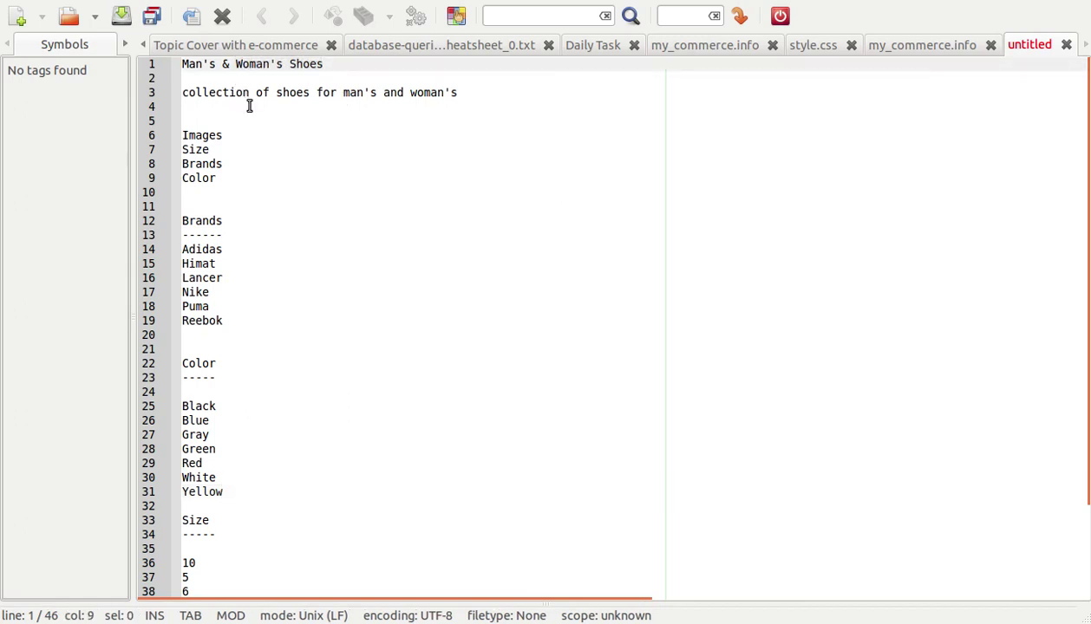
pyautogui.doubleClick(210, 135)
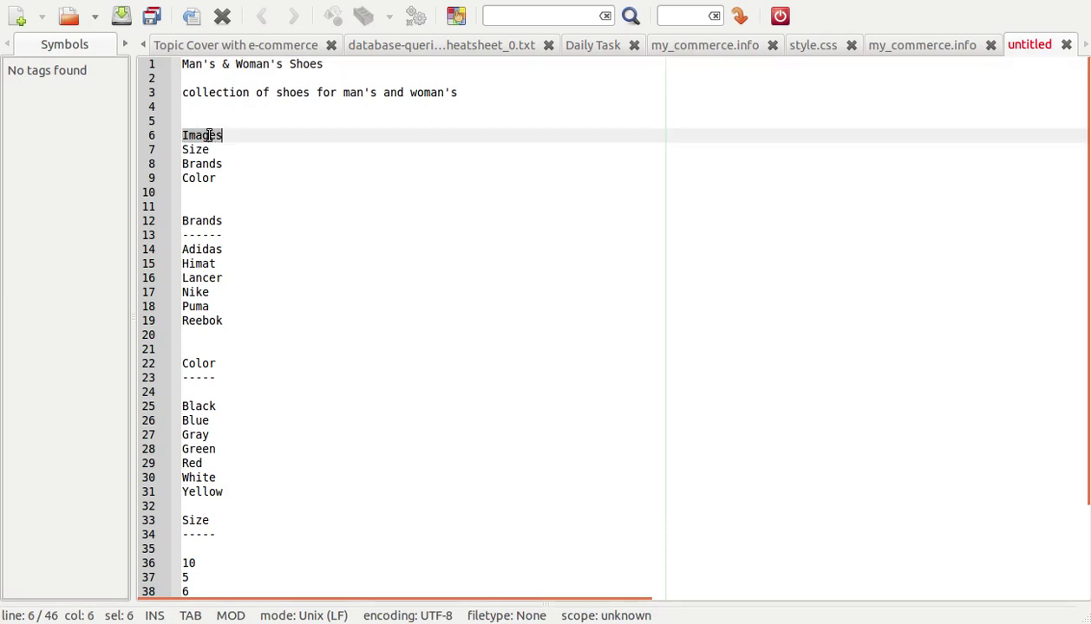
pyautogui.doubleClick(203, 150)
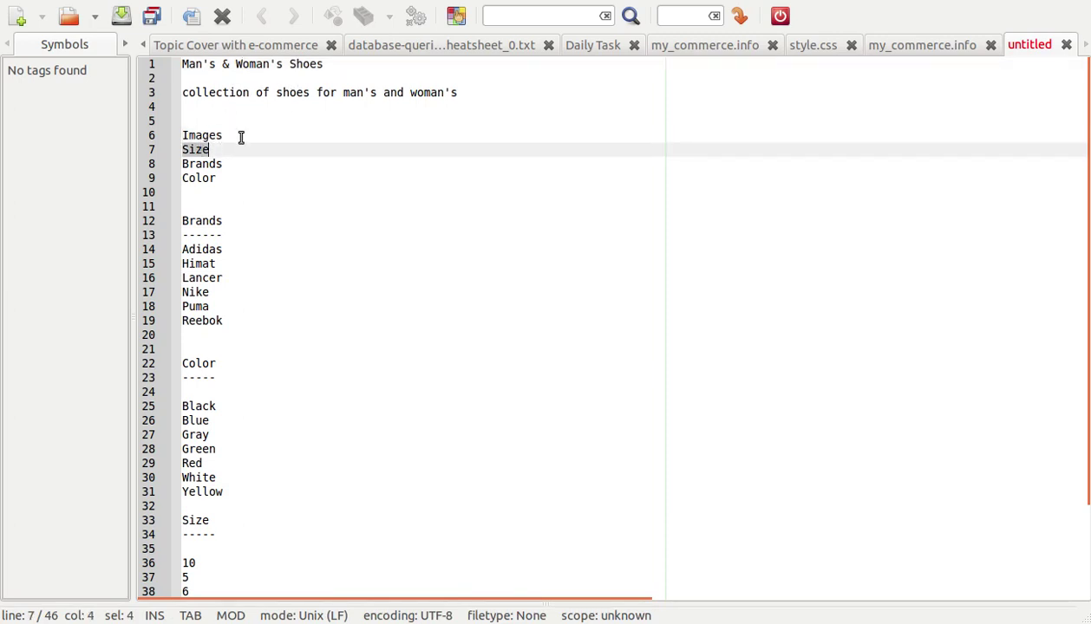
pyautogui.doubleClick(202, 136)
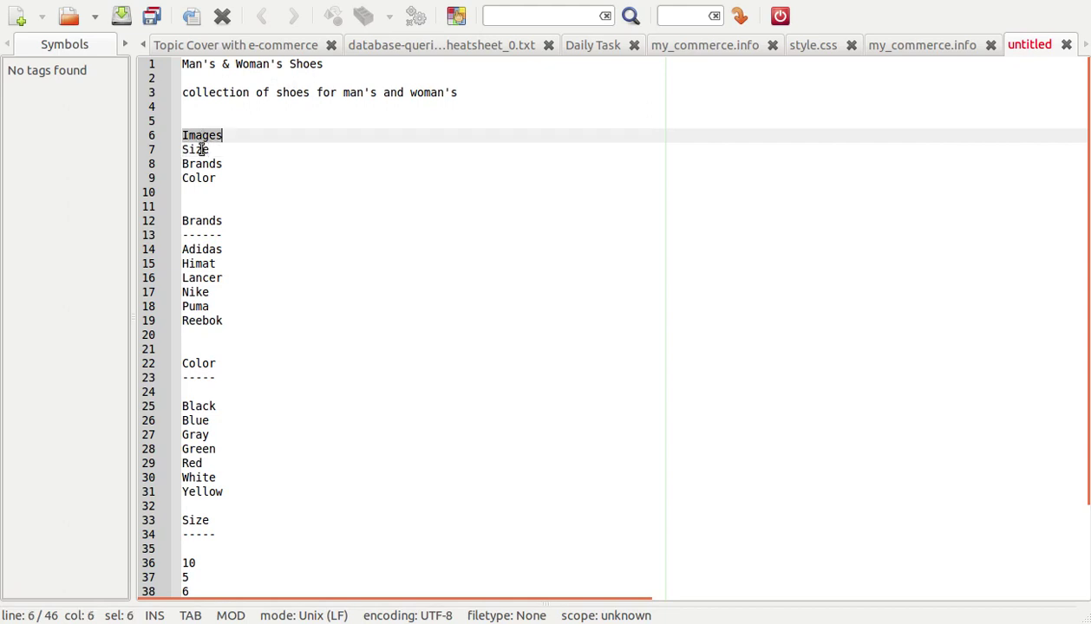
pyautogui.doubleClick(201, 150)
pyautogui.click(205, 163)
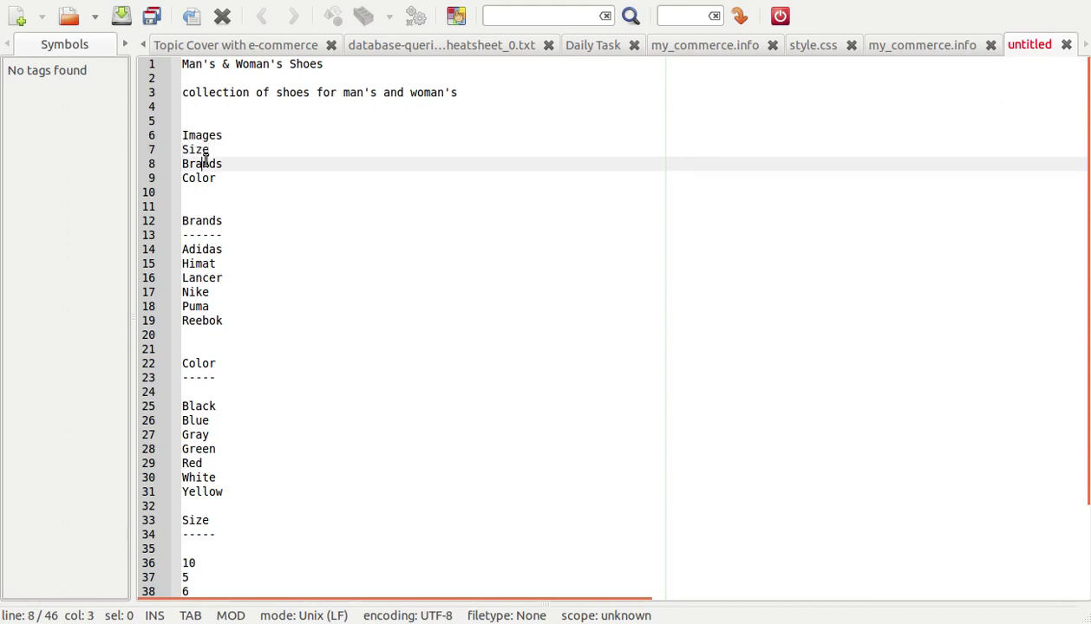
pyautogui.doubleClick(198, 177)
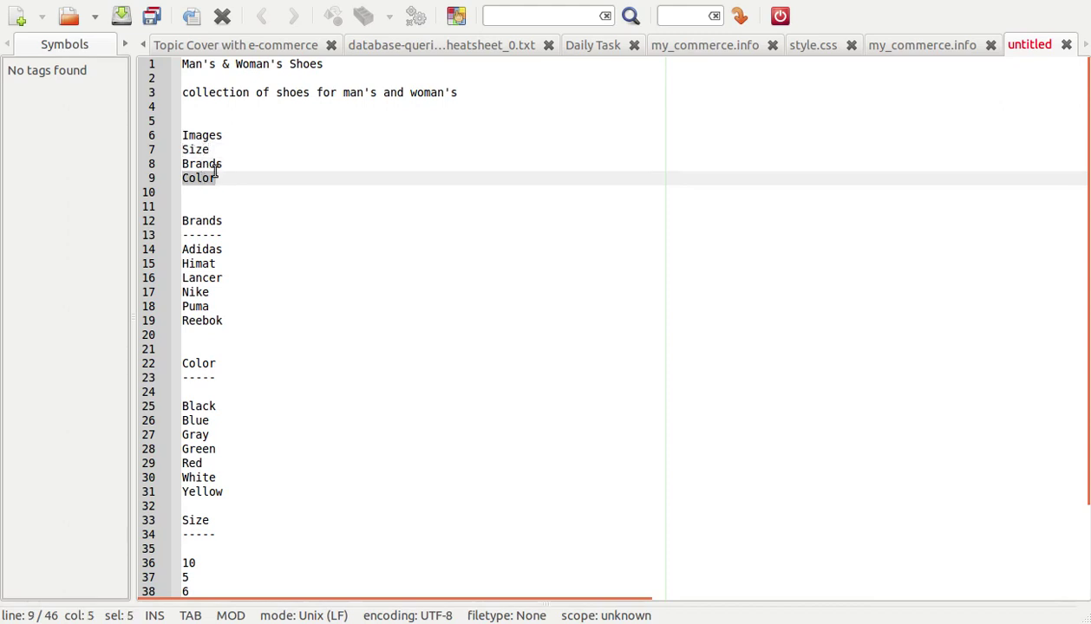
pyautogui.moveTo(231, 178); pyautogui.dragTo(180, 134)
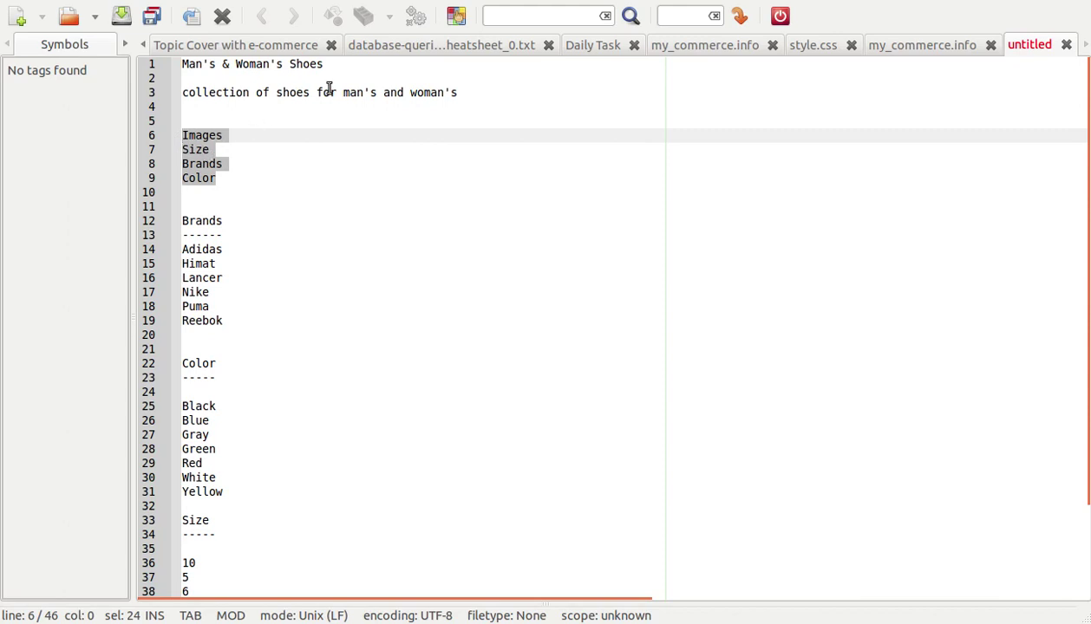
# - Copy "Man's & Woman's Shoes" from the notes and enter it as the new product type's name in the browser
pyautogui.click(344, 64)
pyautogui.hotkey('shift', 'Home')
pyautogui.hotkey('ctrl', 'c')
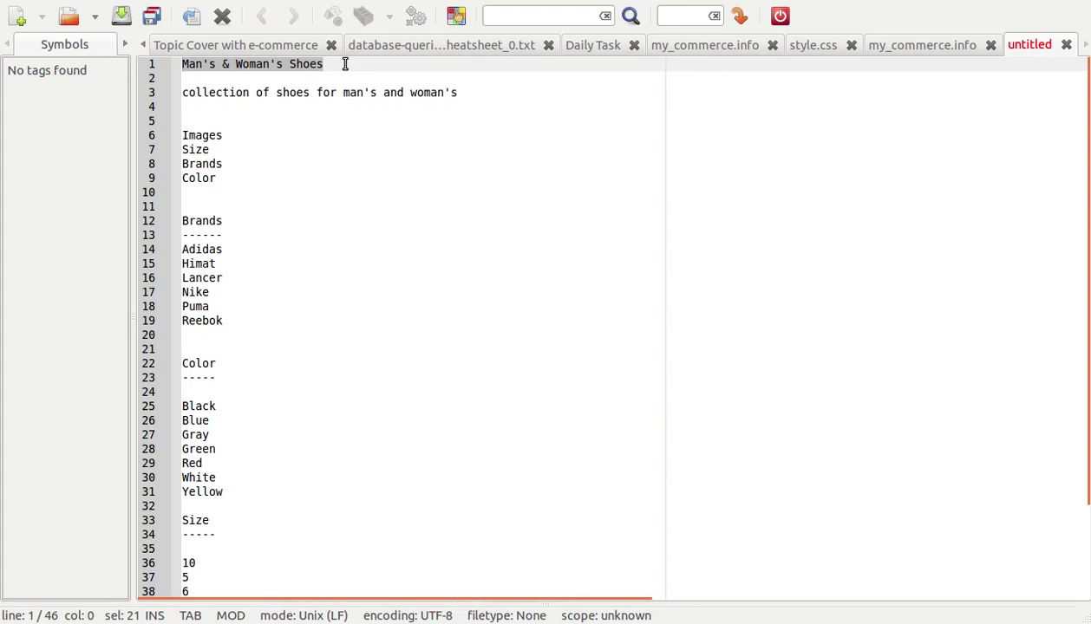
pyautogui.hotkey('alt', 'Tab')
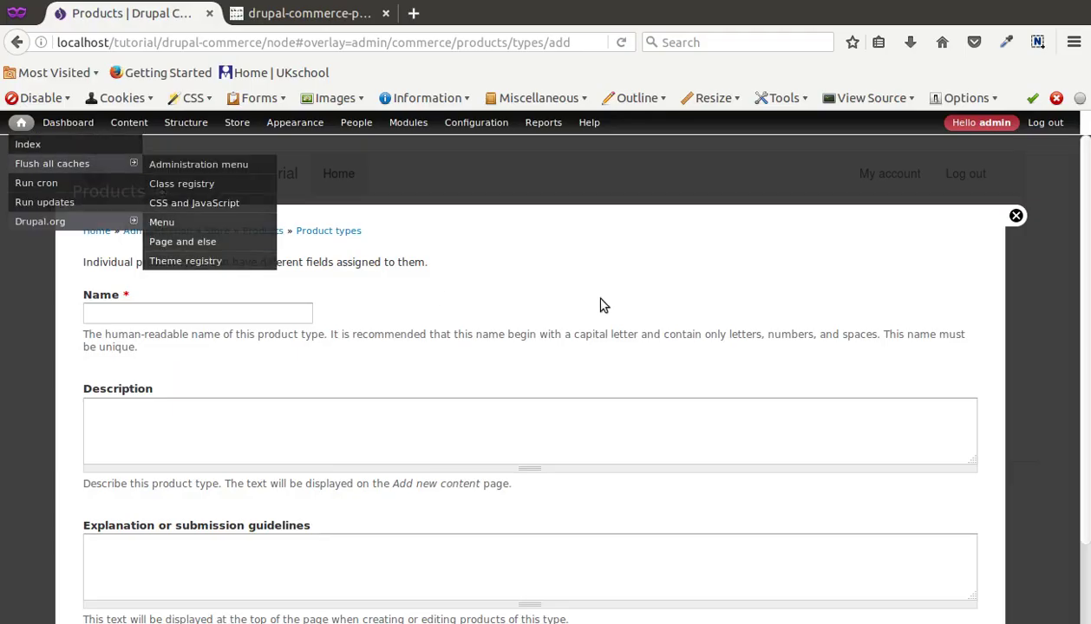
pyautogui.click(255, 317)
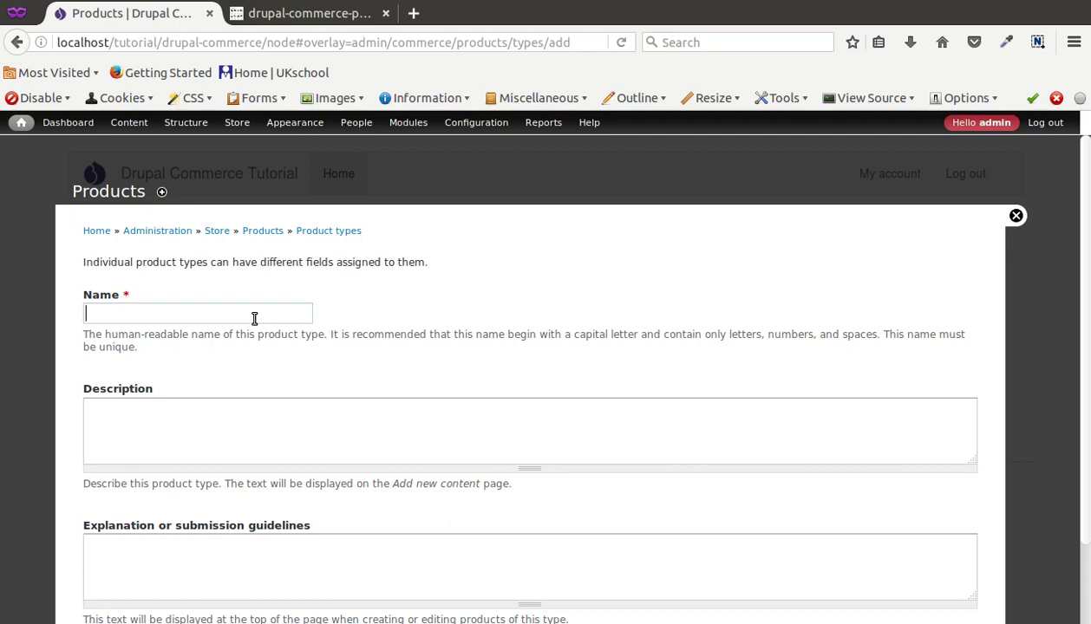
pyautogui.hotkey('ctrl', 'v')
pyautogui.scroll(-3, 551, 288)
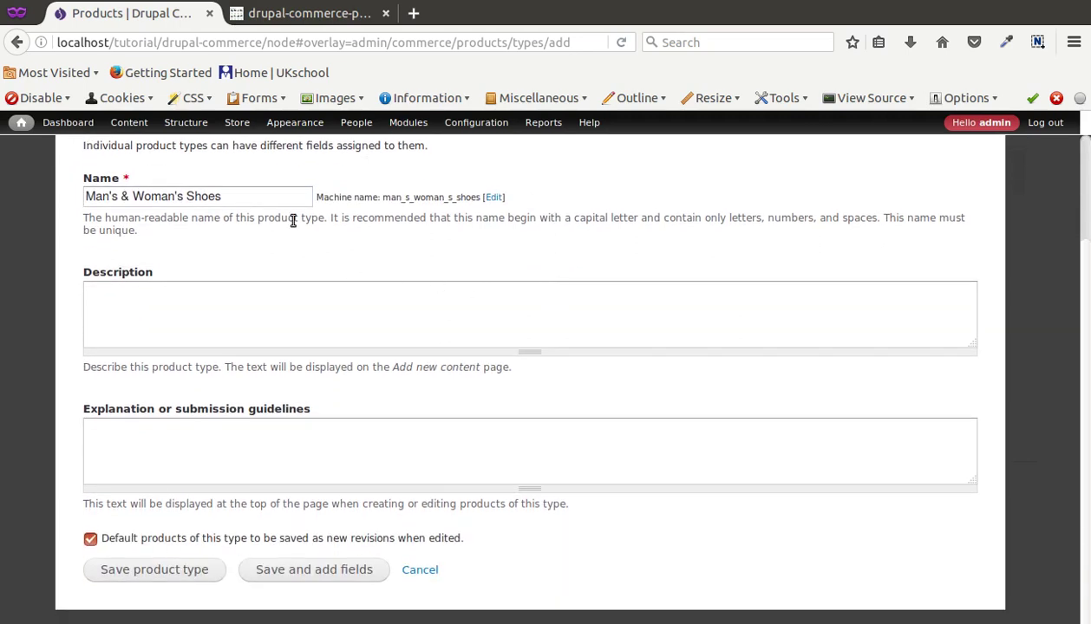
# - Copy the description "collection of shoes for man's and woman's" from the notes into the product type, then save it and proceed to adding fields
pyautogui.hotkey('alt', 'Tab')
pyautogui.click(470, 95)
pyautogui.hotkey('shift', 'Home')
pyautogui.hotkey('ctrl', 'c')
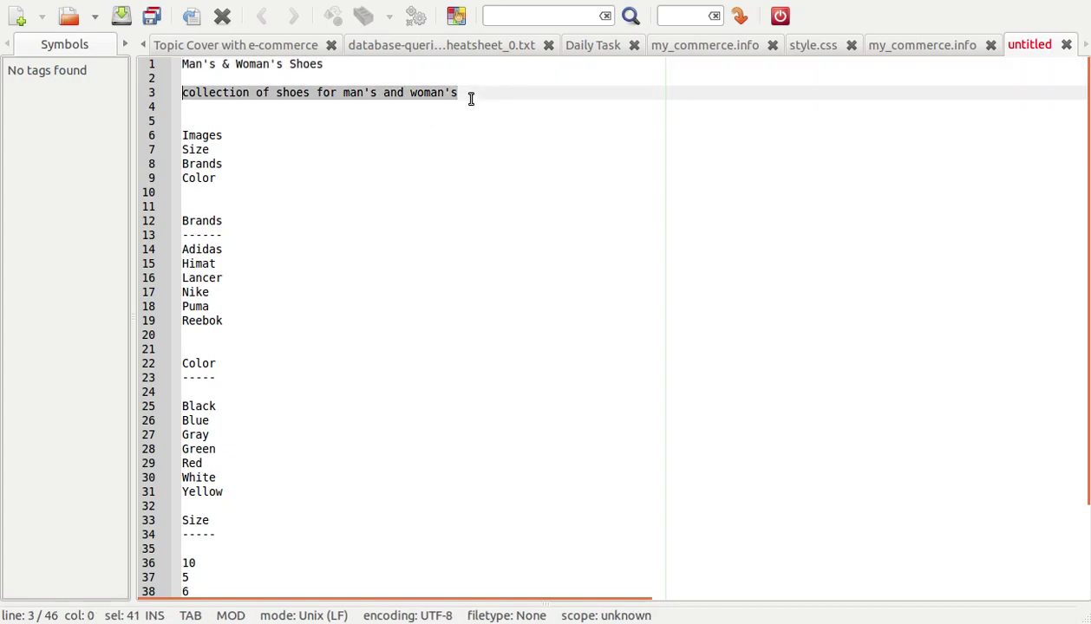
pyautogui.hotkey('alt', 'Tab')
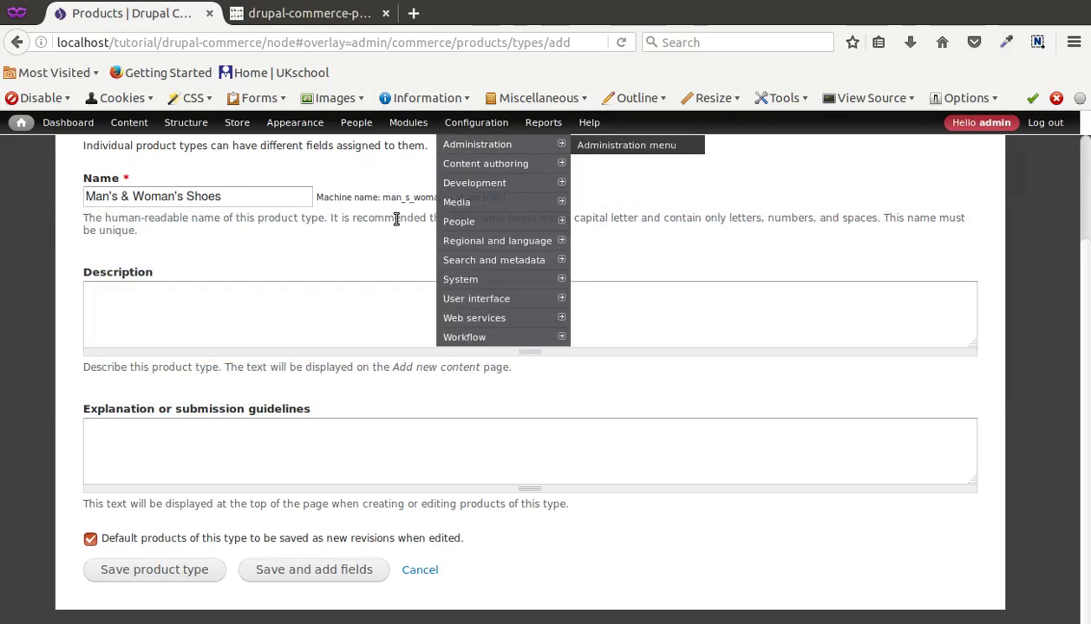
pyautogui.click(360, 296)
pyautogui.hotkey('ctrl', 'v')
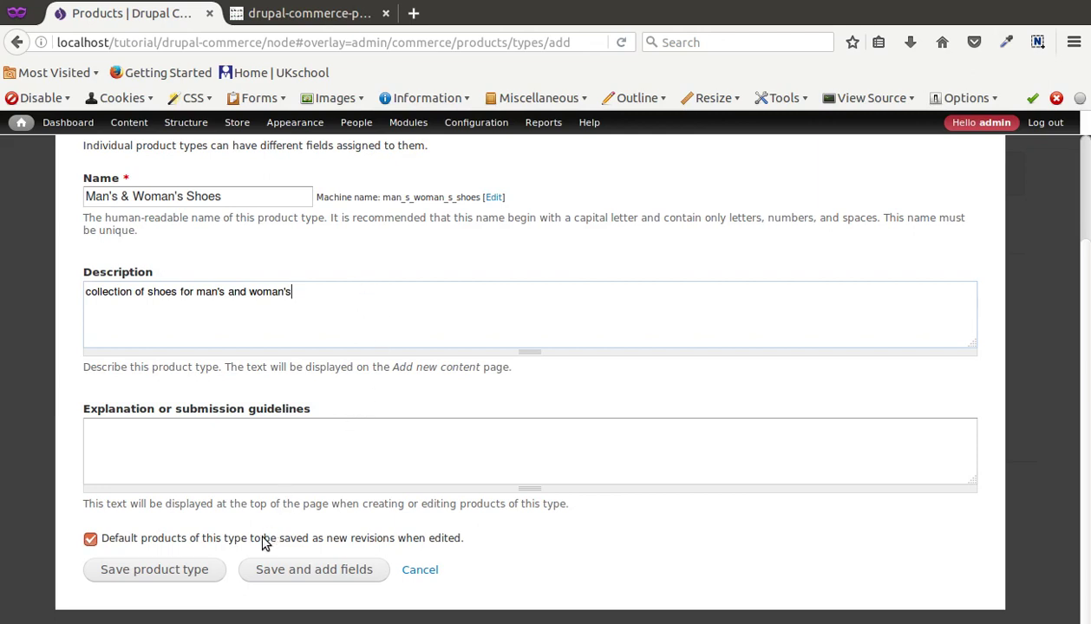
pyautogui.click(274, 573)
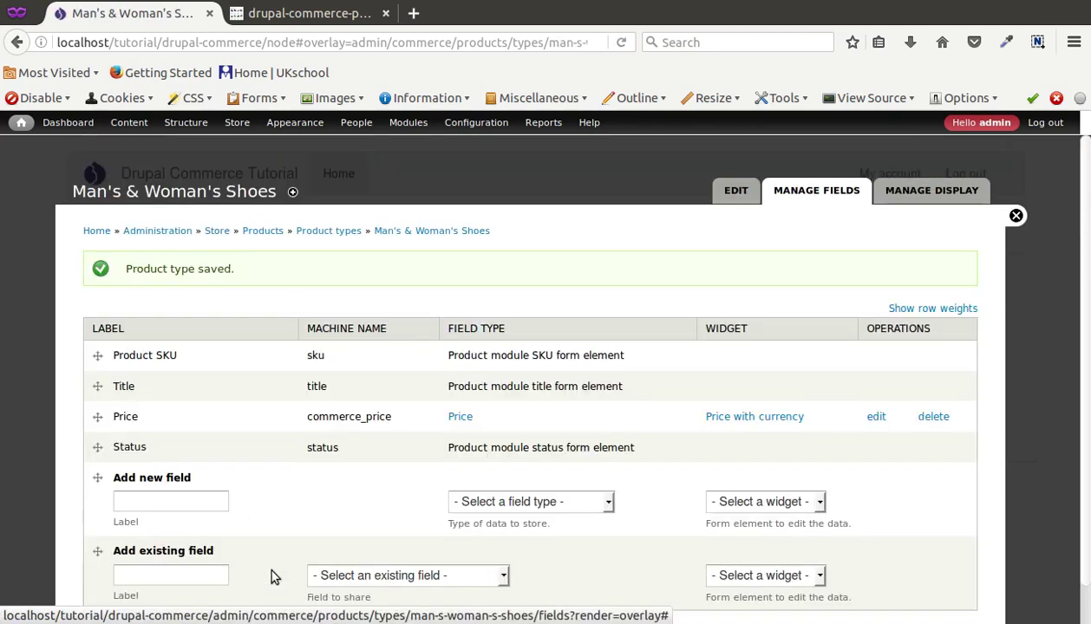
# - Add the existing field "Image: field_image (Image)" to the Man's & Woman's Shoes product type with the Image widget and save
pyautogui.scroll(-1, 249, 458)
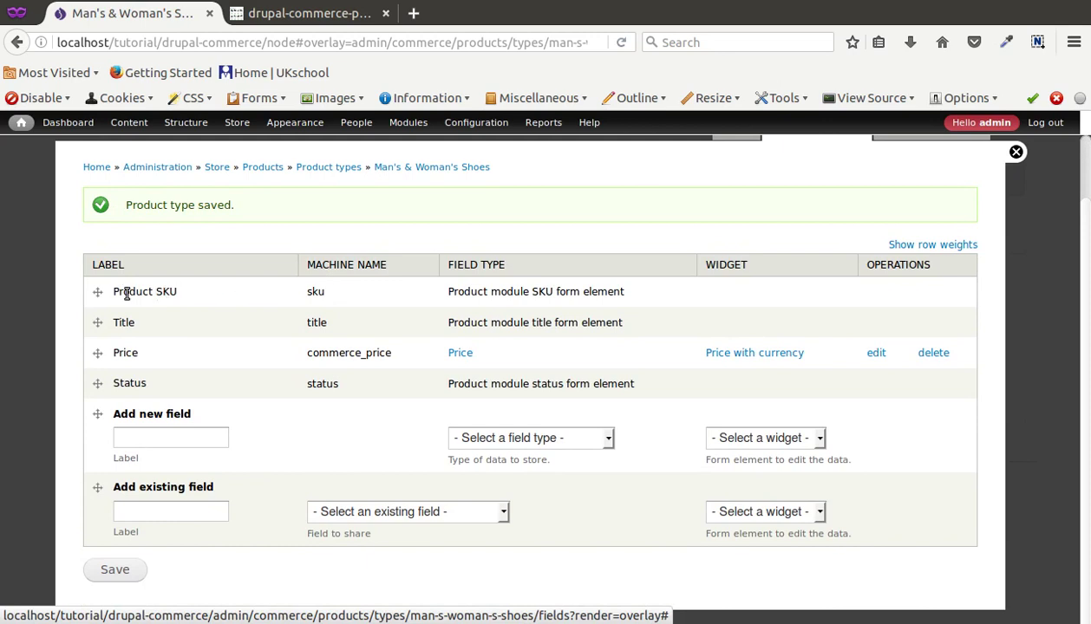
pyautogui.moveTo(127, 294); pyautogui.dragTo(179, 295)
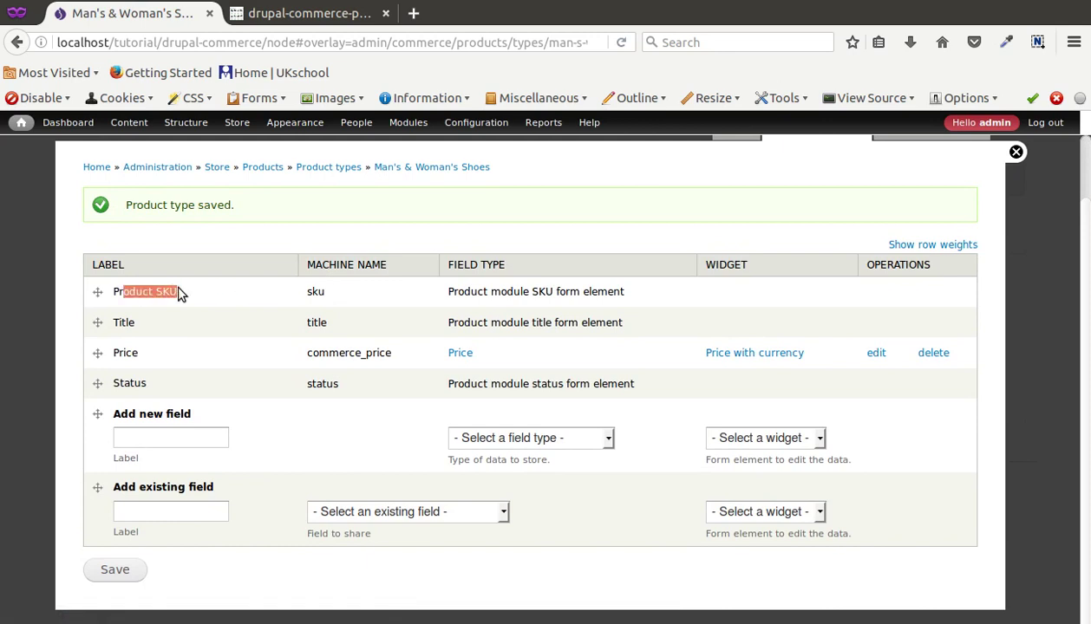
pyautogui.click(133, 321)
pyautogui.click(365, 512)
pyautogui.click(343, 466)
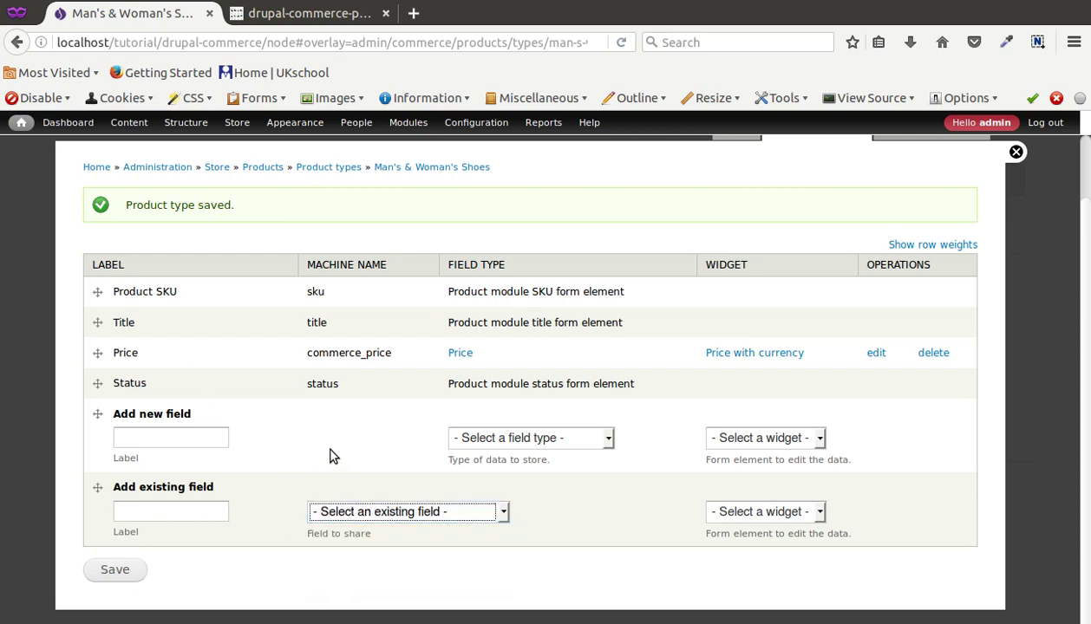
pyautogui.click(358, 513)
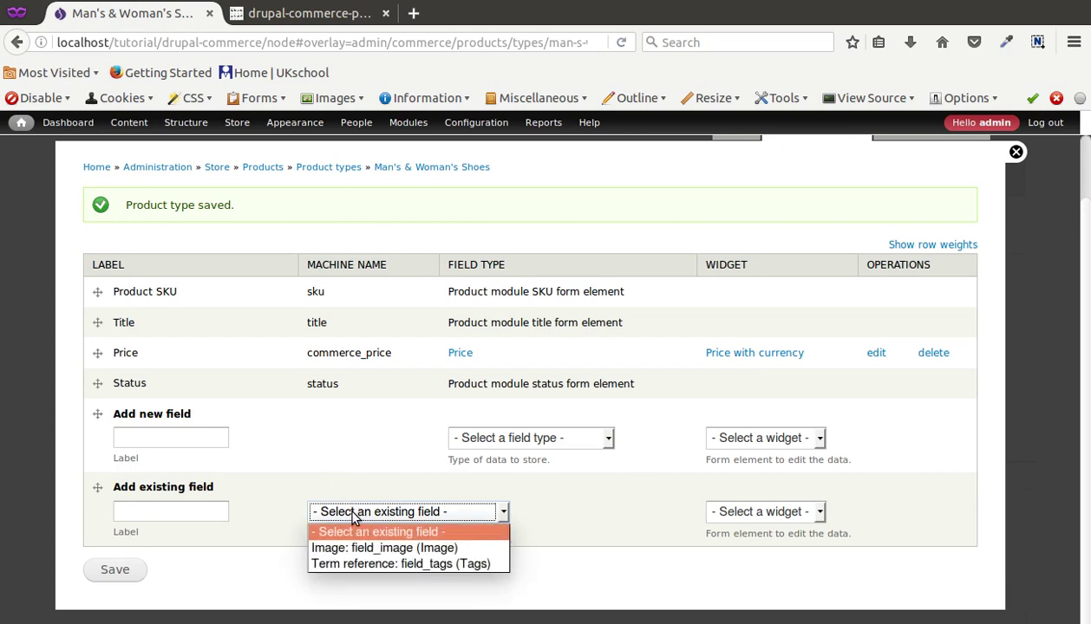
pyautogui.click(399, 549)
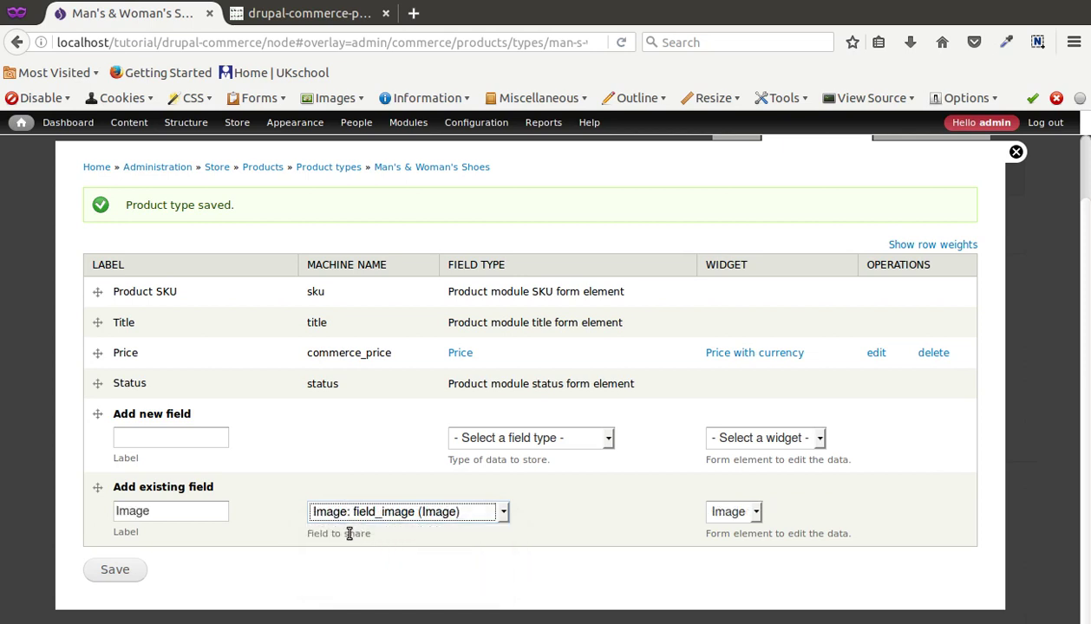
pyautogui.click(216, 512)
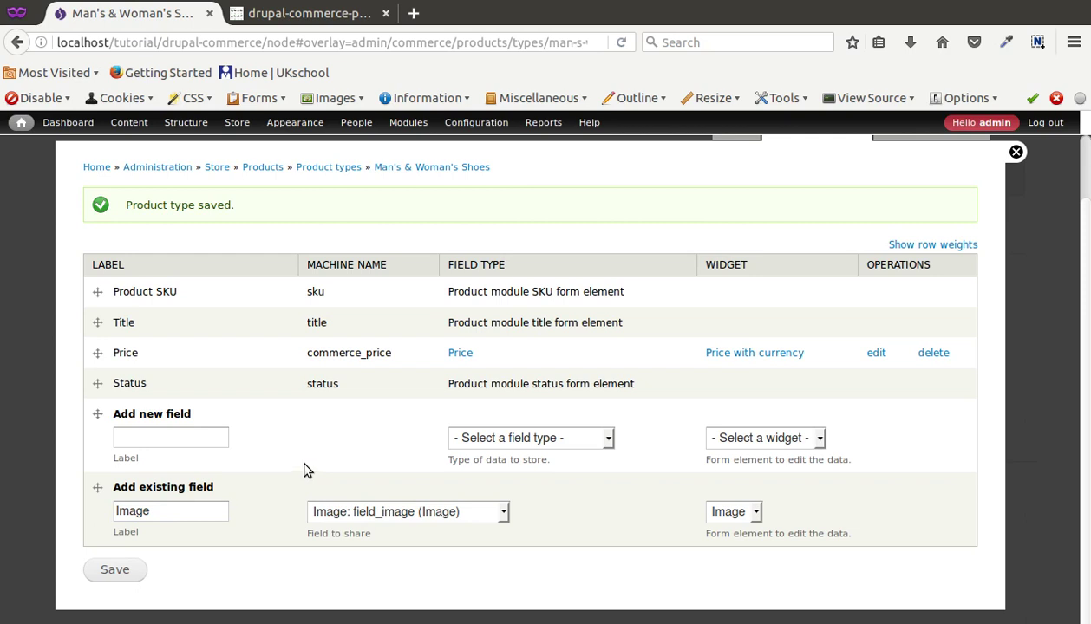
pyautogui.click(110, 570)
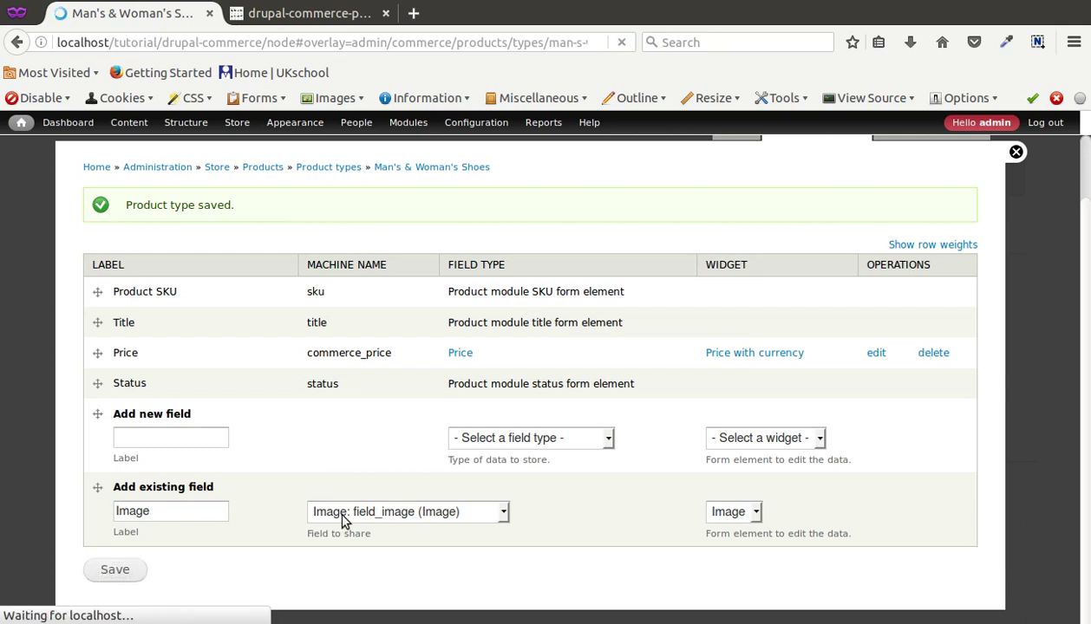
# - Mark the Image field as required in its Man's & Woman's Shoes settings
pyautogui.scroll(-1, 221, 425)
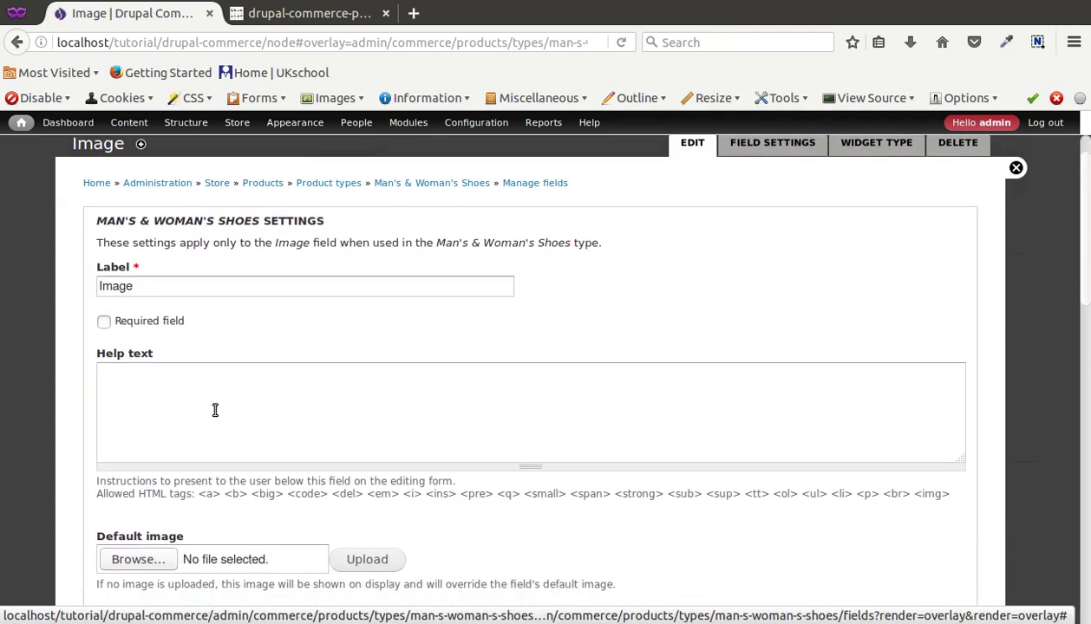
pyautogui.click(169, 292)
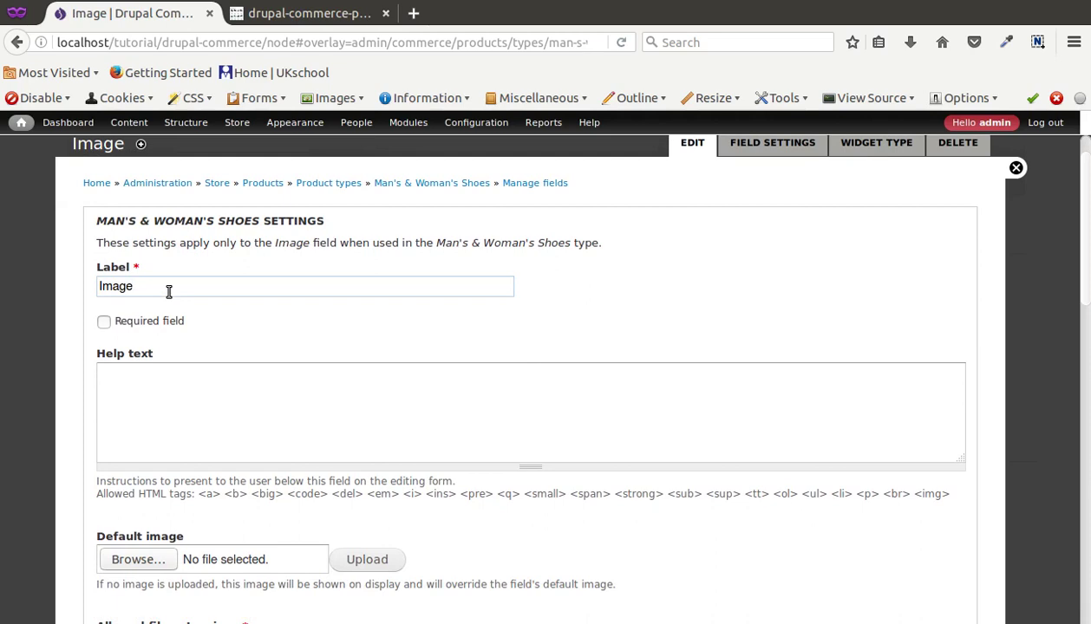
pyautogui.click(170, 328)
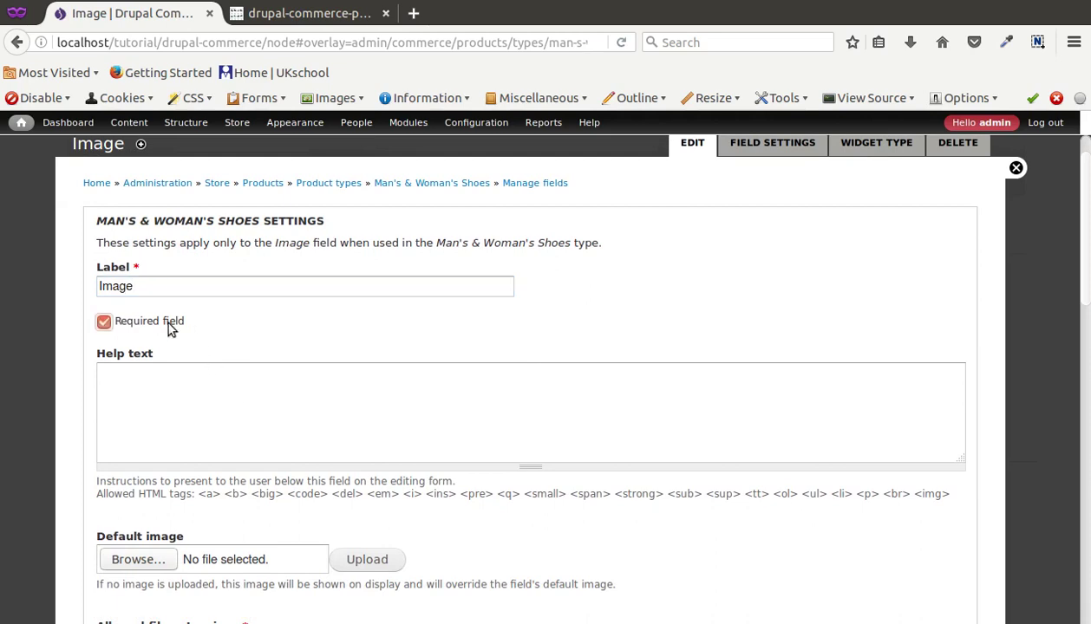
# - Set the Image field's file directory to "shoes" and save the field settings
pyautogui.scroll(-4, 334, 449)
pyautogui.scroll(3, 229, 381)
pyautogui.click(229, 381)
pyautogui.scroll(-6, 382, 519)
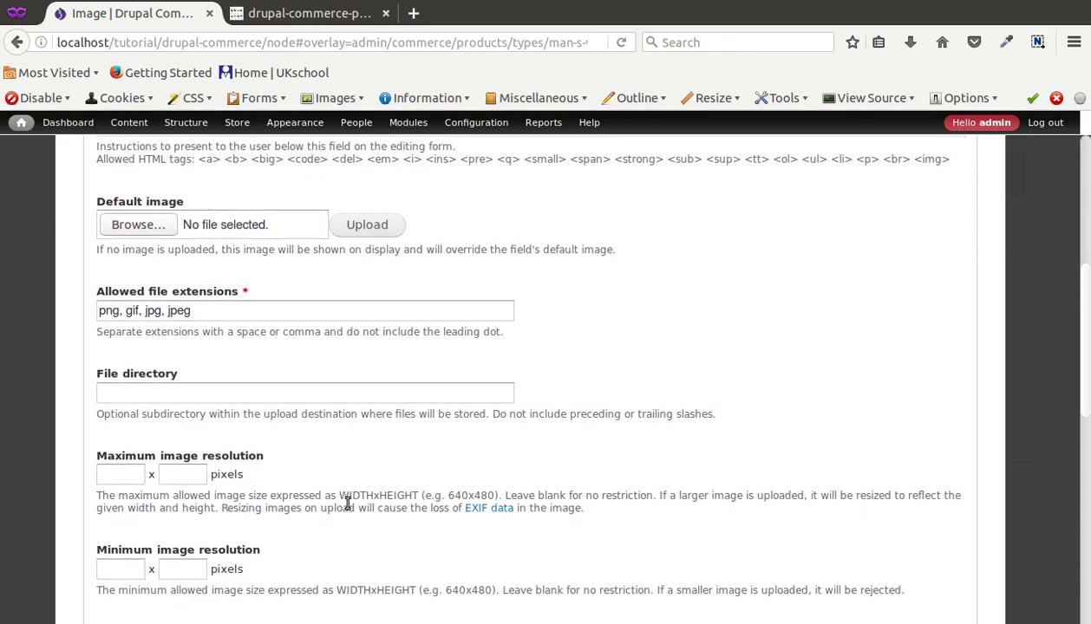
pyautogui.scroll(-1, 347, 504)
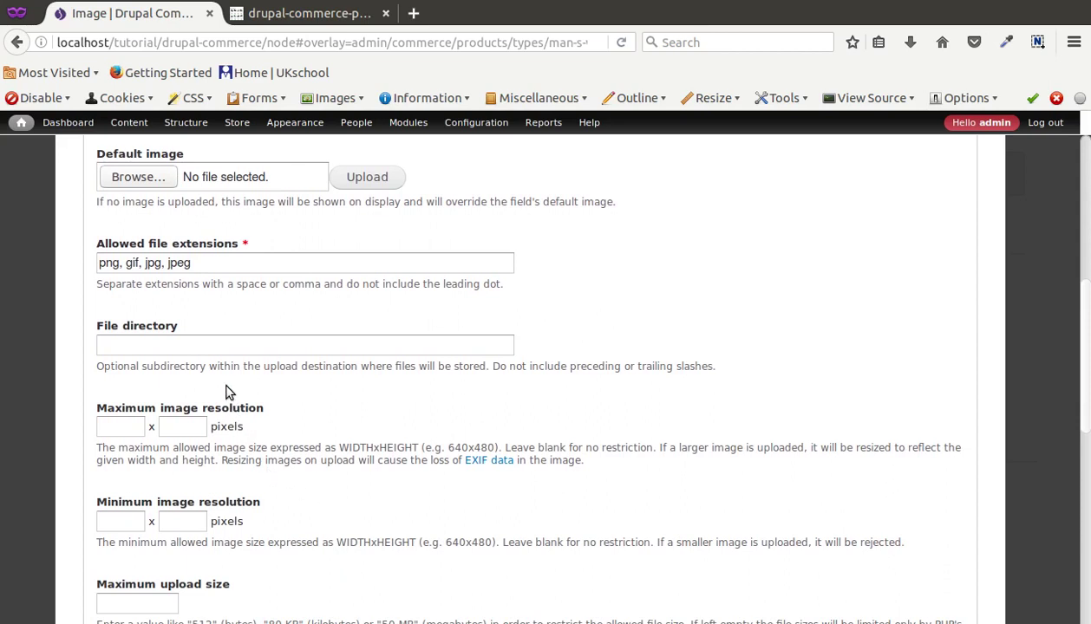
pyautogui.click(224, 344)
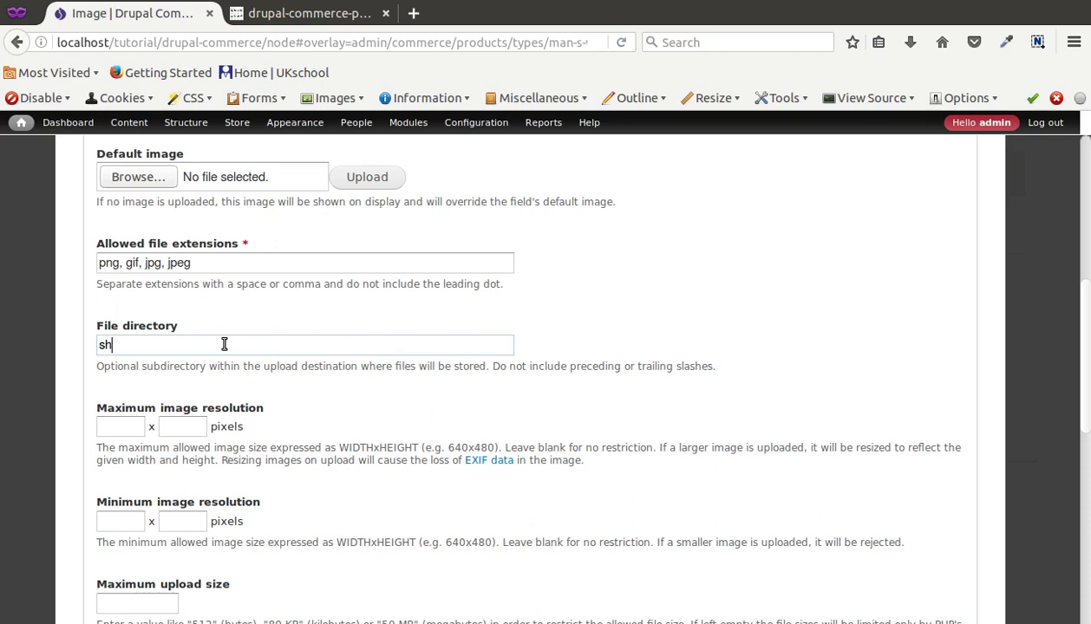
pyautogui.write('shoes')
pyautogui.moveTo(163, 345); pyautogui.dragTo(99, 344)
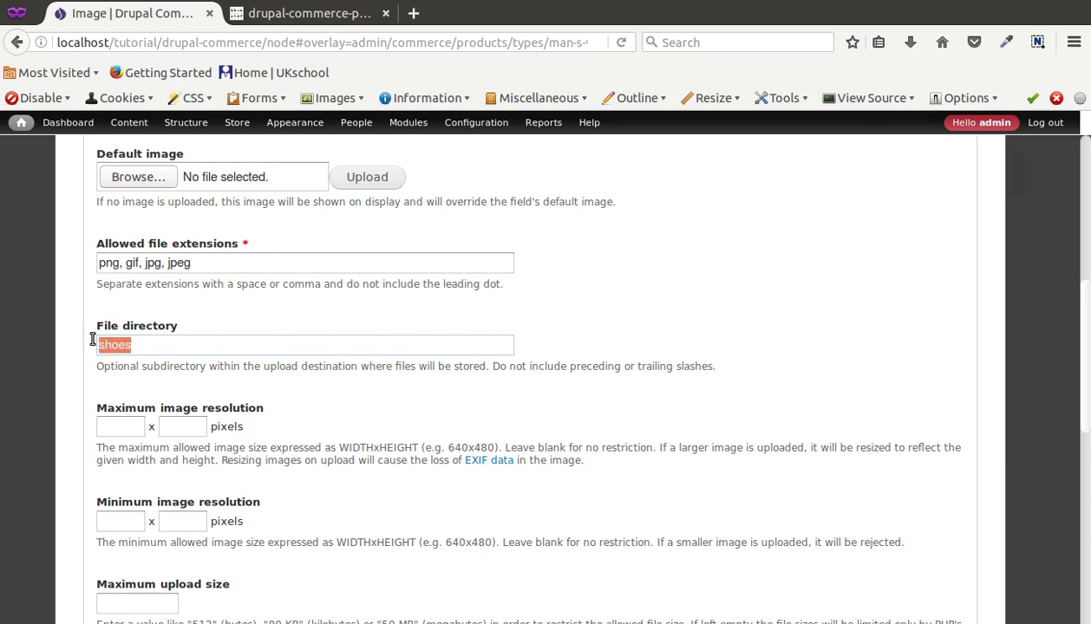
pyautogui.click(156, 316)
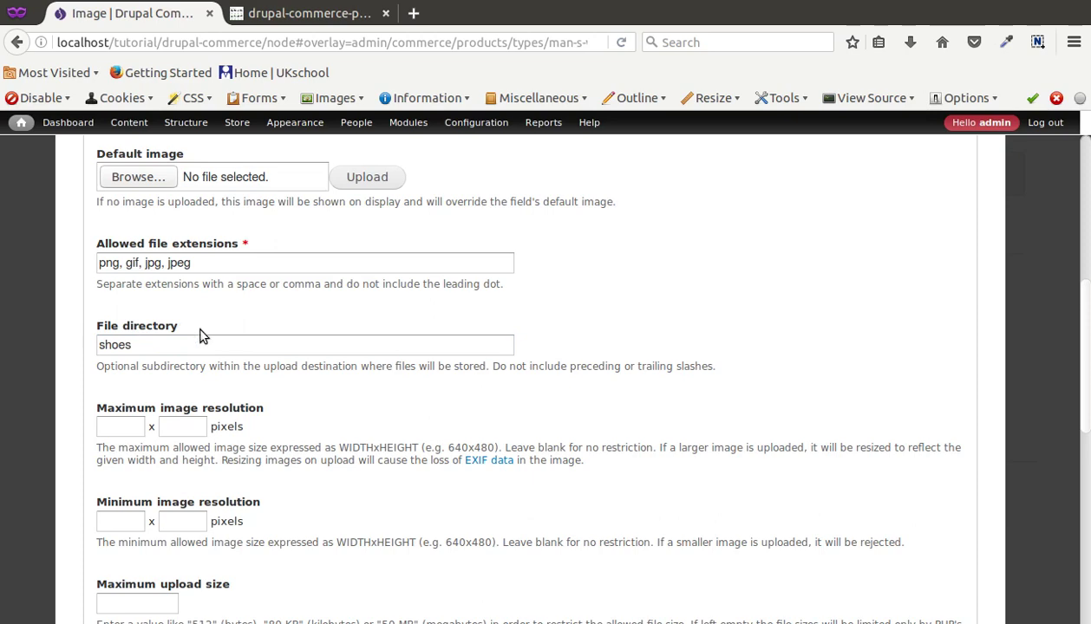
pyautogui.scroll(-5, 199, 336)
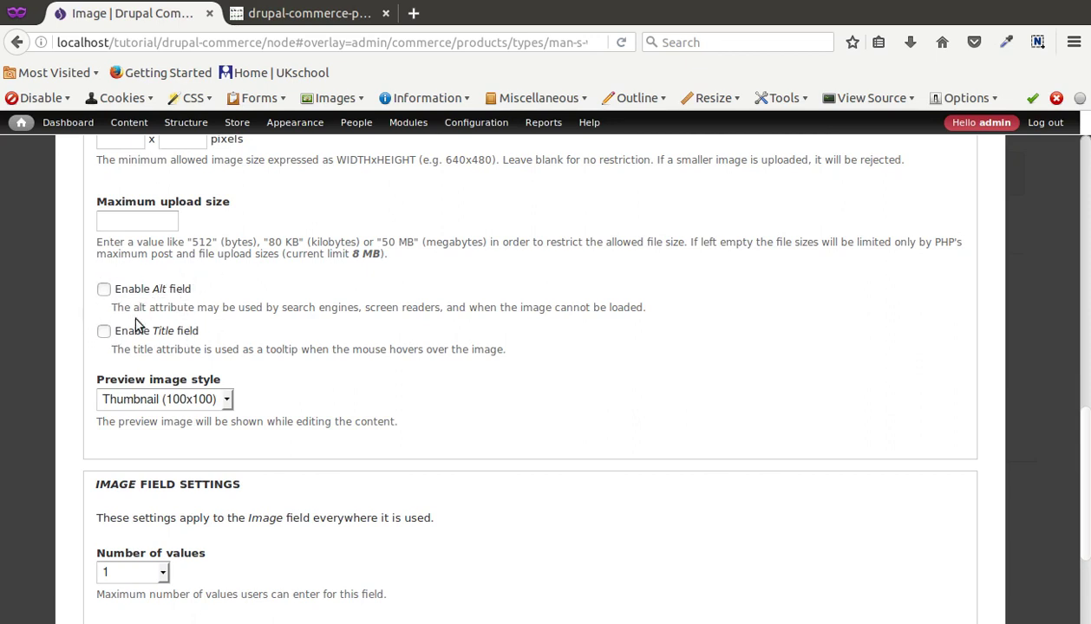
pyautogui.scroll(-5, 293, 399)
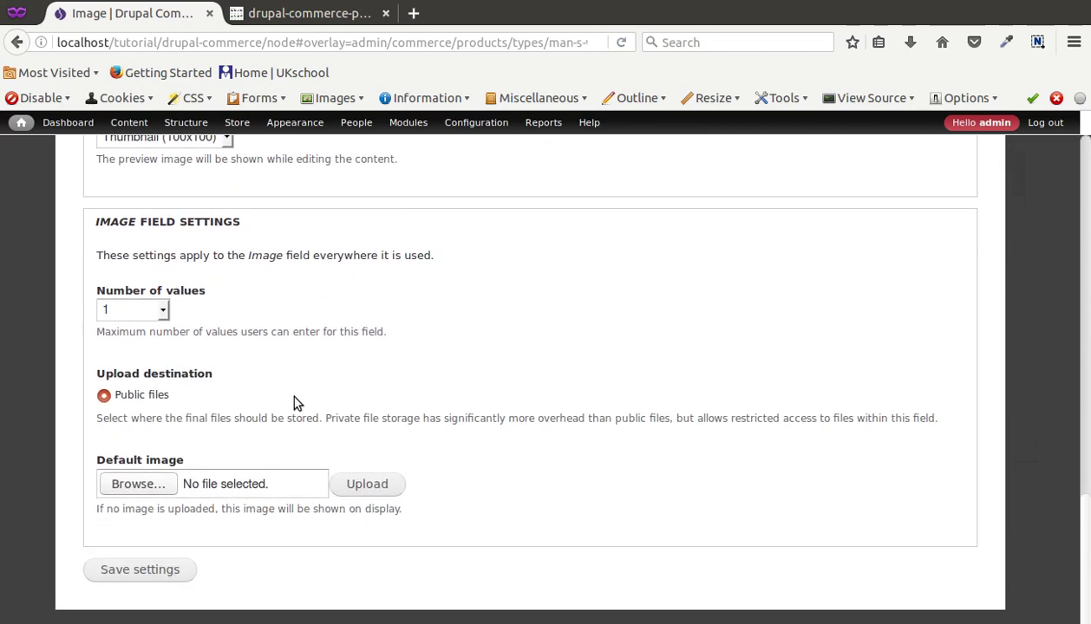
pyautogui.click(146, 570)
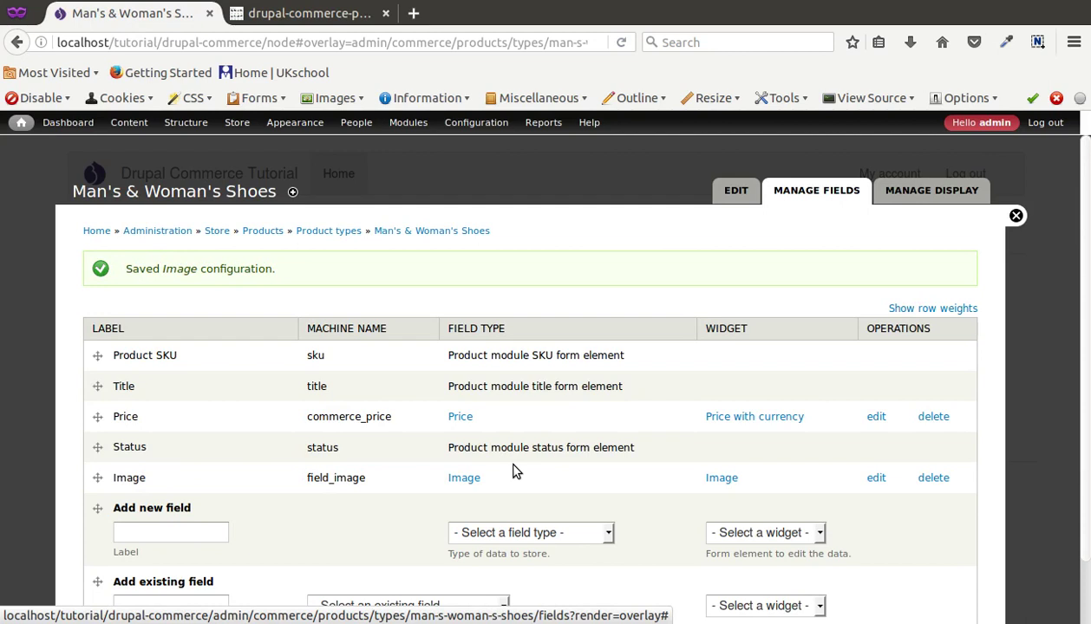
# - Switch to the Geany notes and examine the planned Size, Brands and Color fields and the values listed for each
pyautogui.scroll(-2, 513, 470)
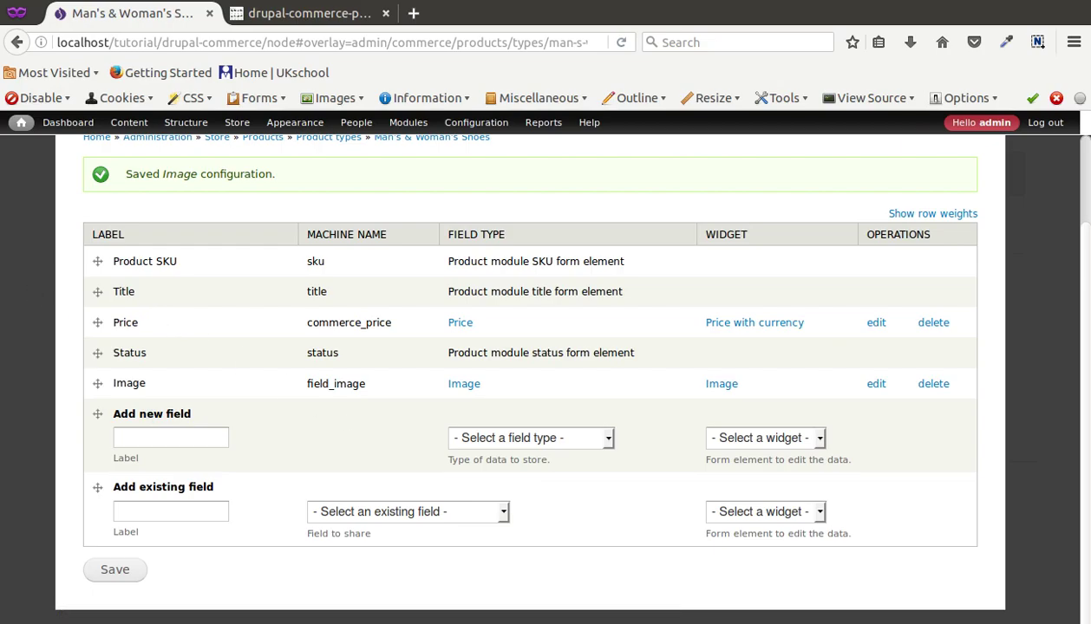
pyautogui.hotkey('alt', 'Tab')
pyautogui.doubleClick(204, 149)
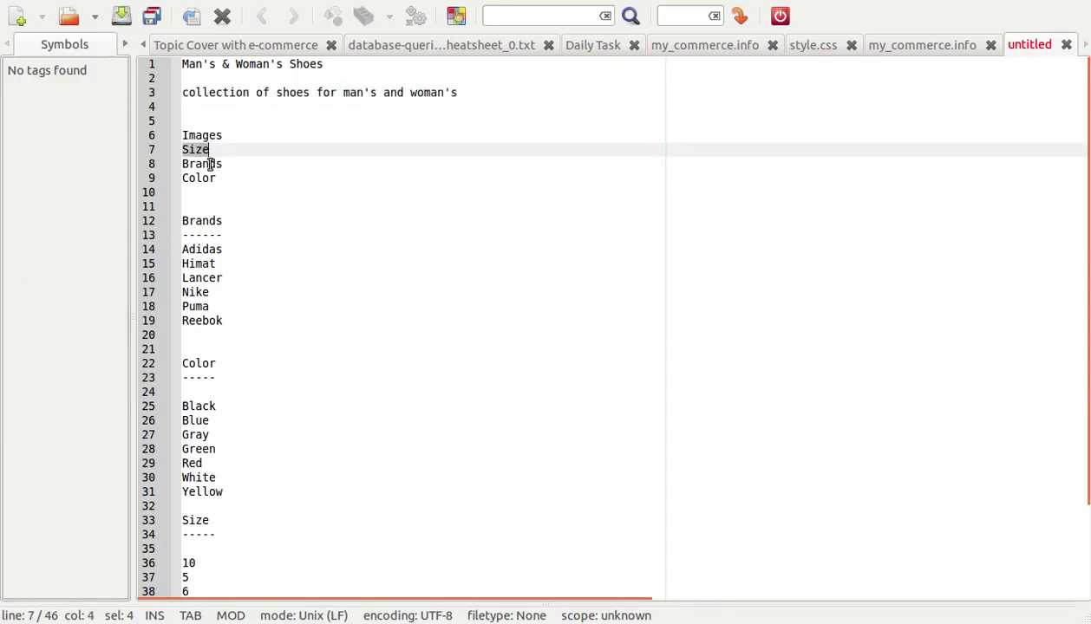
pyautogui.doubleClick(202, 164)
pyautogui.doubleClick(205, 178)
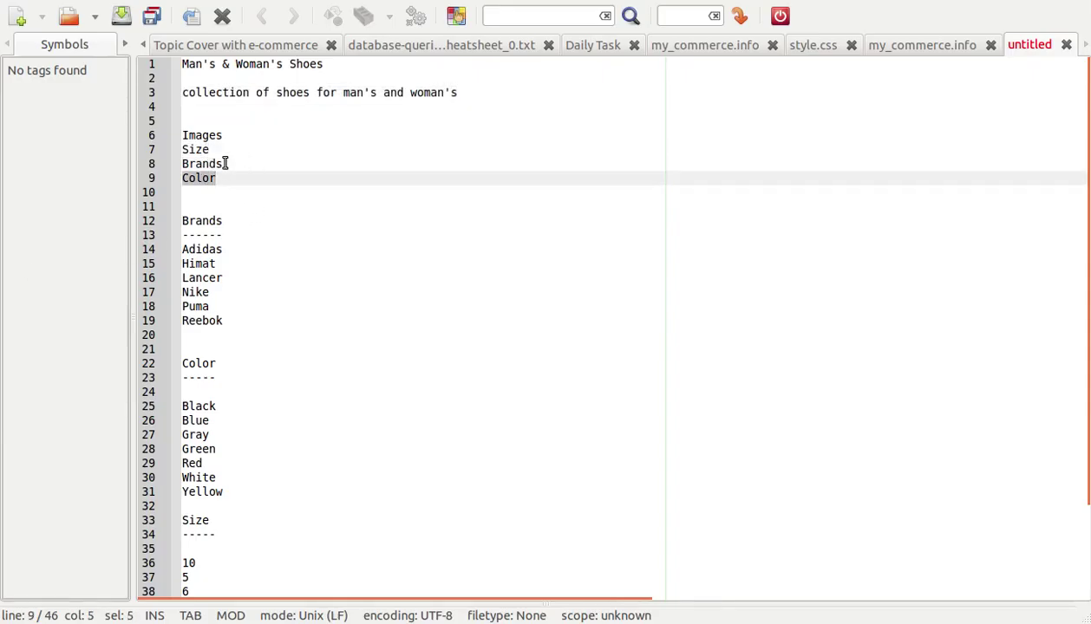
pyautogui.moveTo(222, 177); pyautogui.dragTo(162, 153)
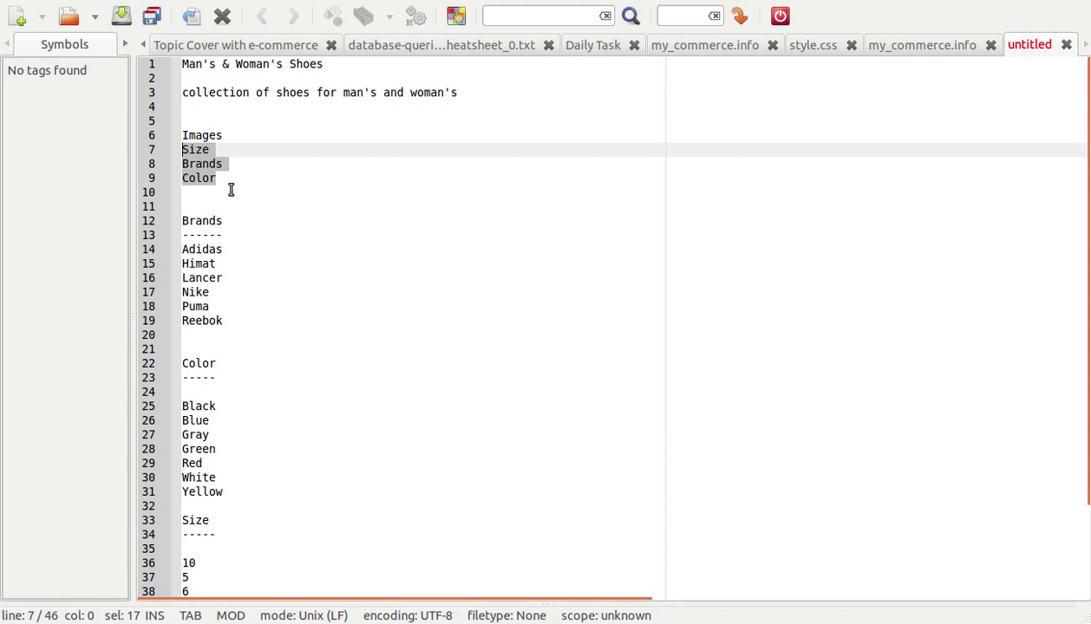
pyautogui.doubleClick(204, 163)
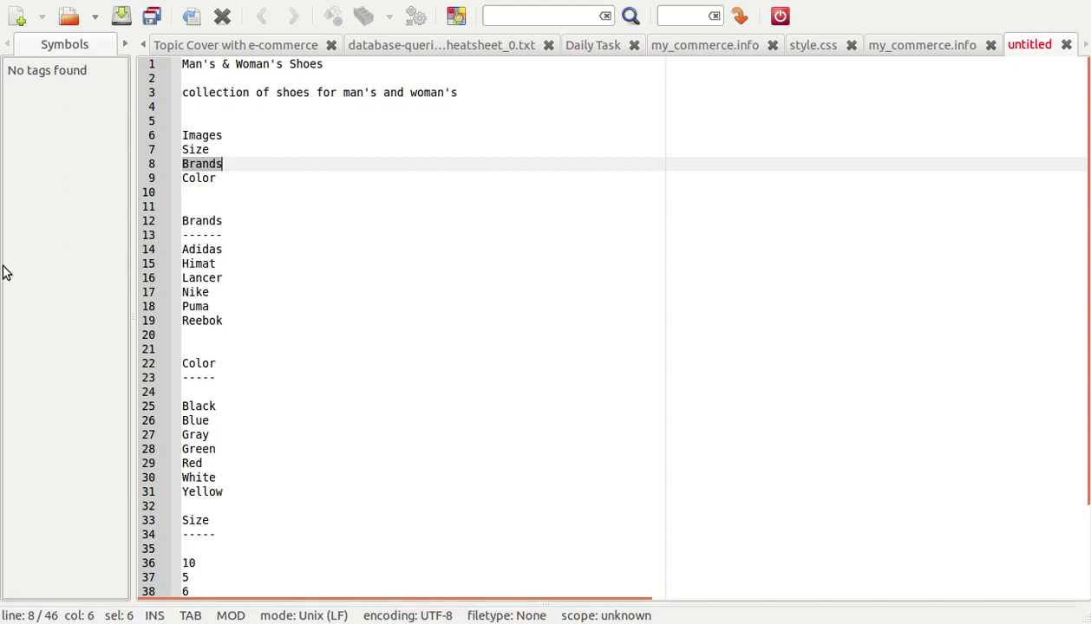
pyautogui.click(385, 236)
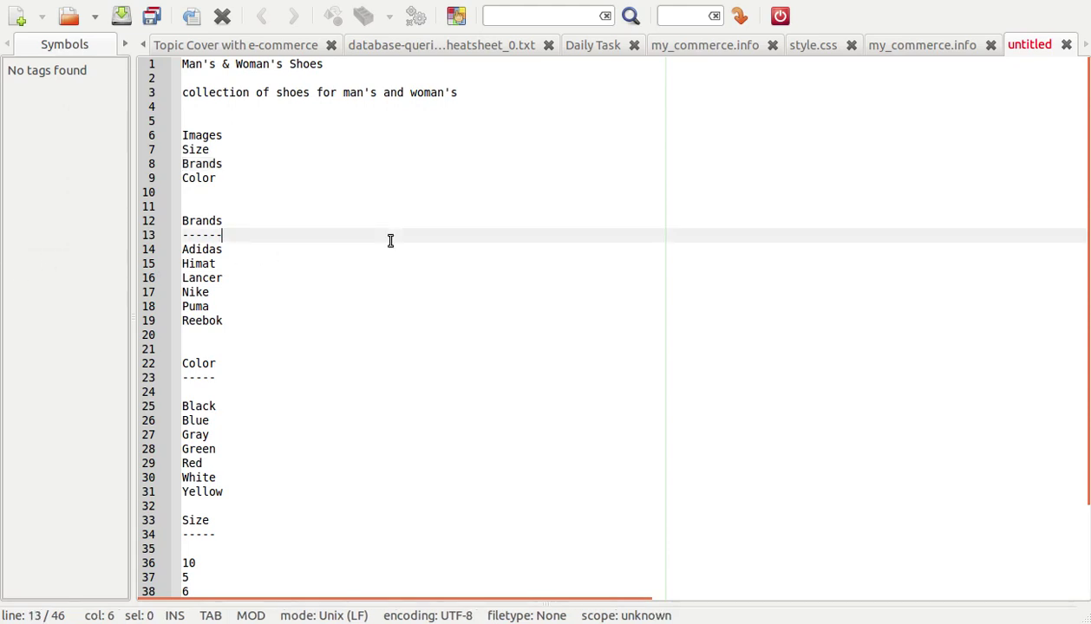
pyautogui.scroll(-3, 375, 276)
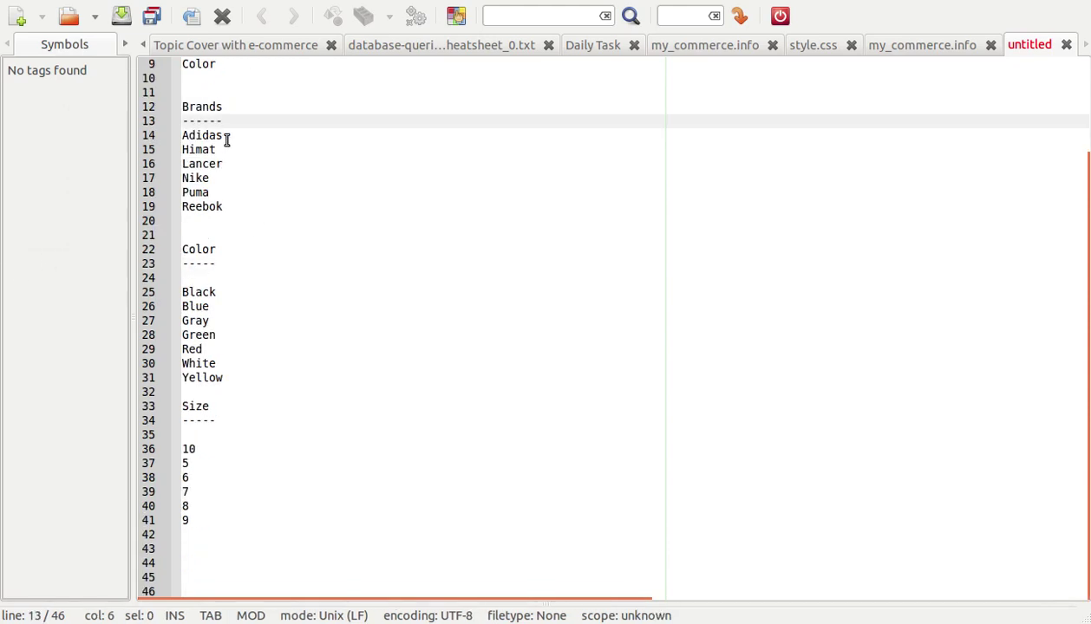
pyautogui.moveTo(223, 136); pyautogui.dragTo(174, 139)
pyautogui.moveTo(229, 165); pyautogui.dragTo(180, 163)
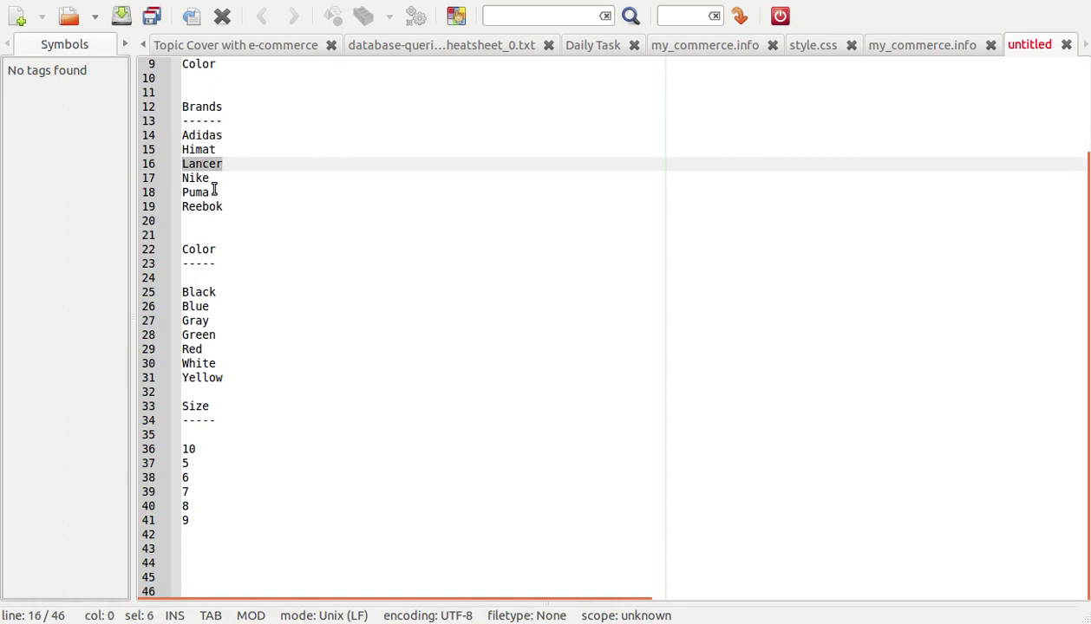
pyautogui.moveTo(219, 219); pyautogui.dragTo(178, 140)
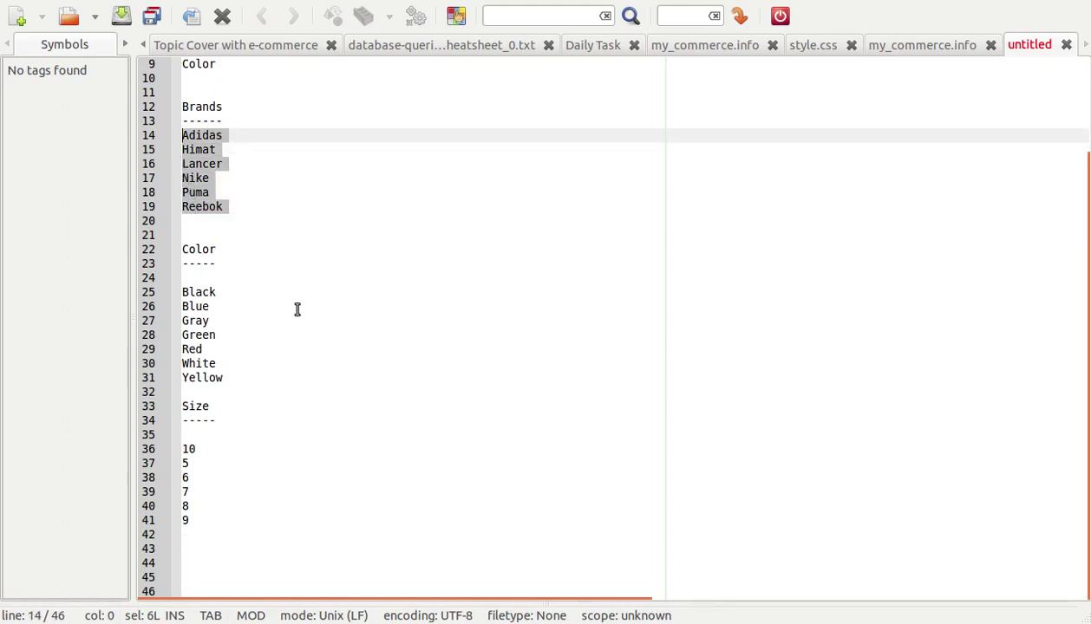
pyautogui.moveTo(223, 378); pyautogui.dragTo(161, 289)
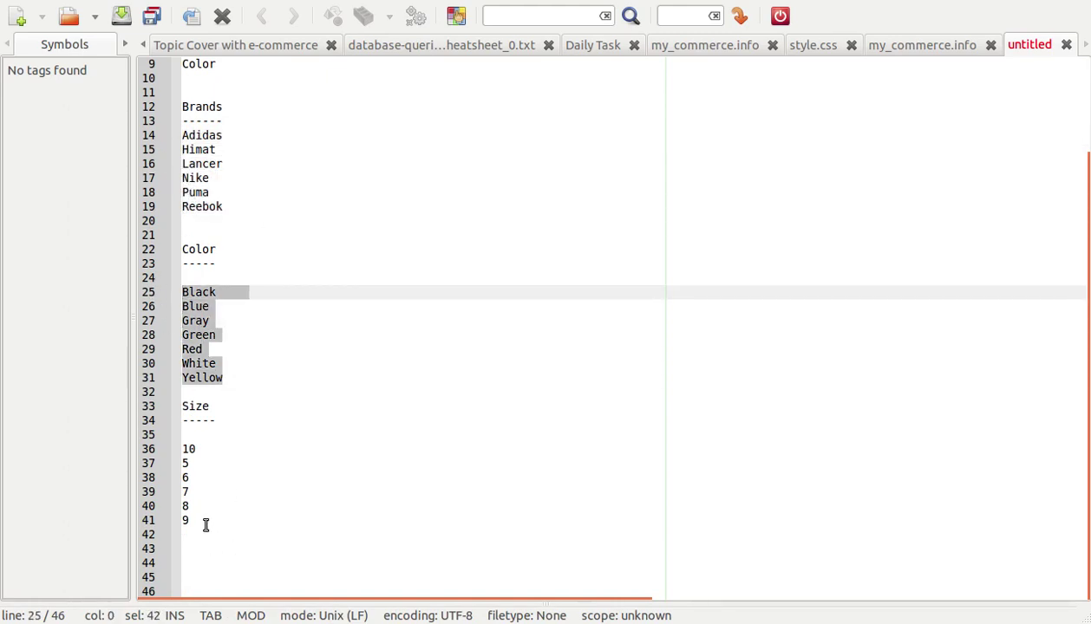
pyautogui.moveTo(202, 518); pyautogui.dragTo(102, 442)
pyautogui.click(304, 278)
pyautogui.scroll(4, 306, 280)
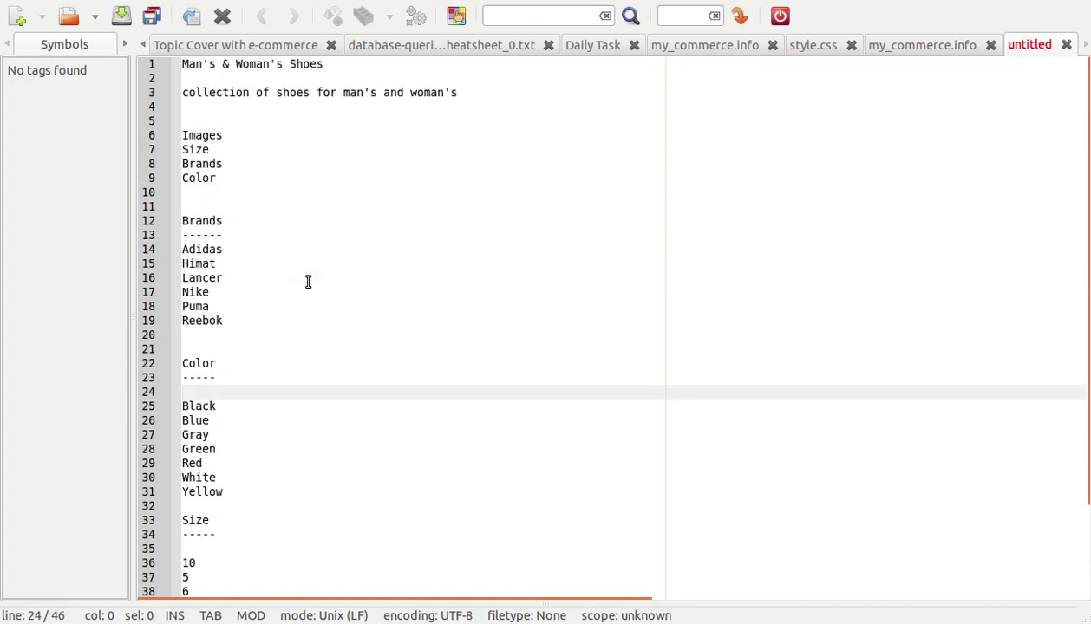
# - Create a taxonomy vocabulary in the browser, using the name "Size" copied from the Geany notes, and save it
pyautogui.hotkey('alt', 'Tab')
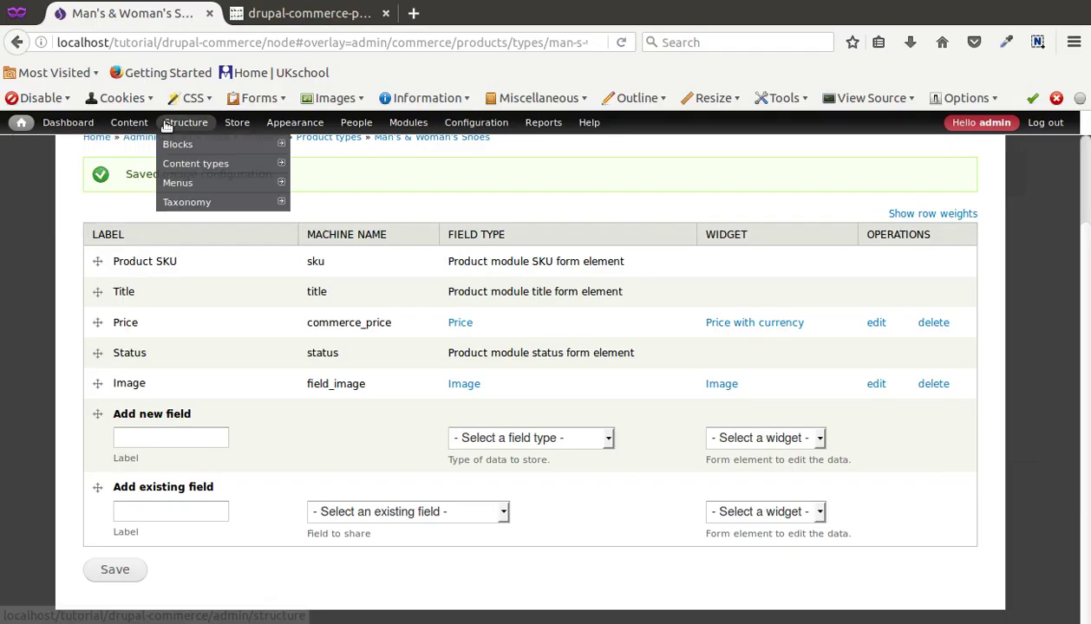
pyautogui.moveTo(202, 201)
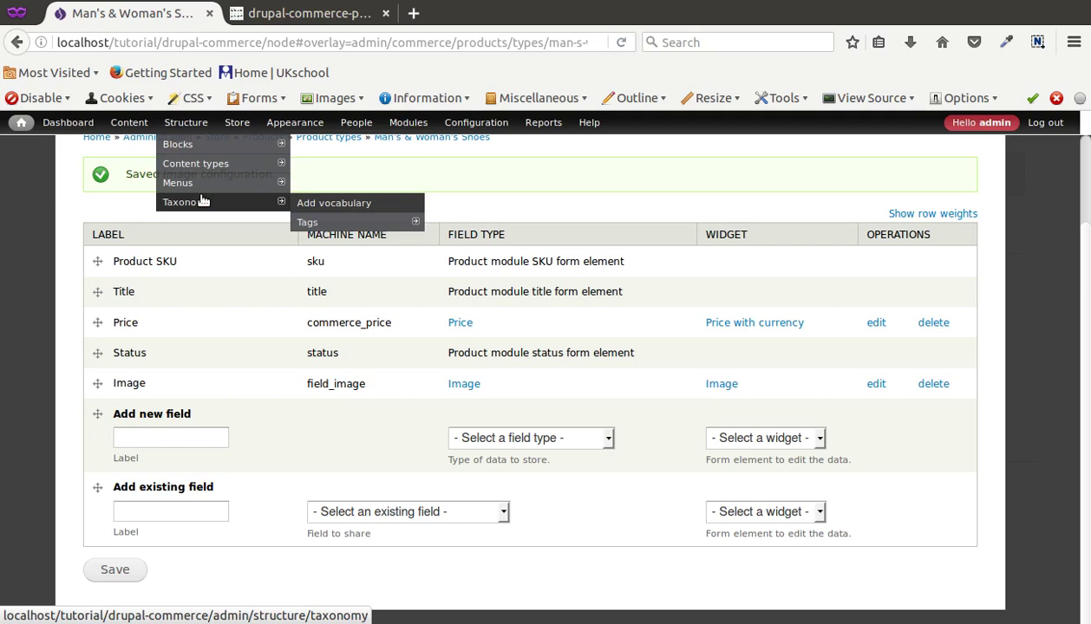
pyautogui.click(303, 202)
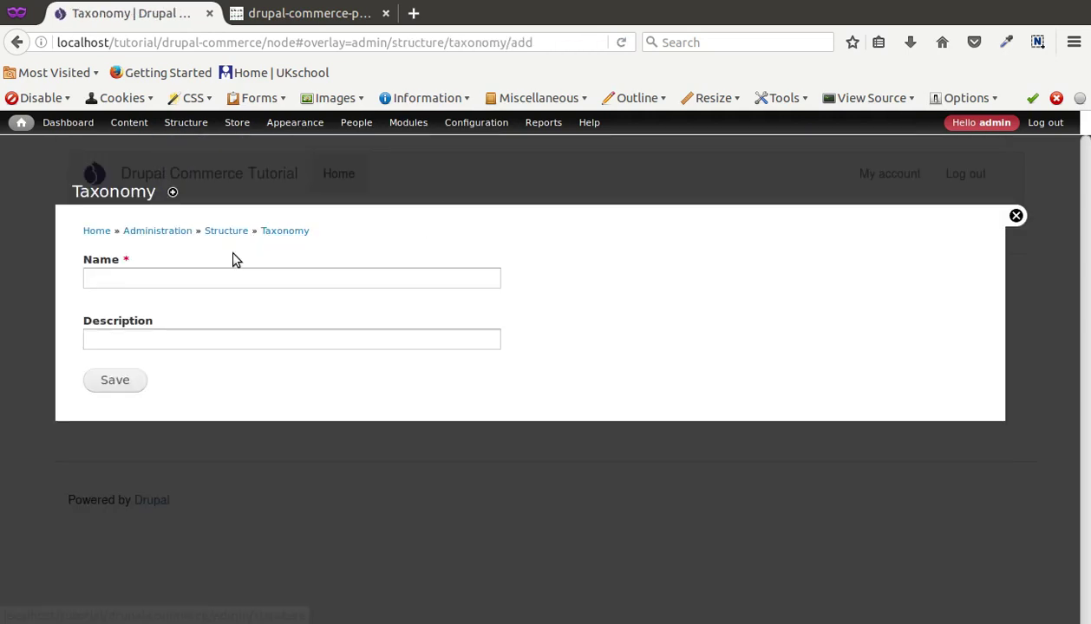
pyautogui.hotkey('alt', 'Tab')
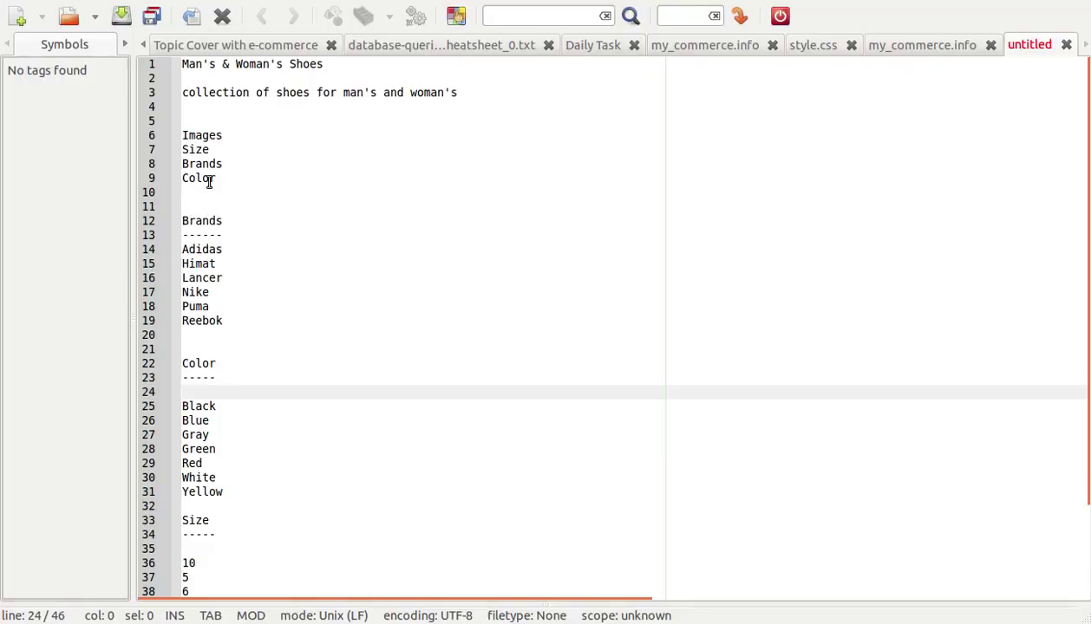
pyautogui.click(192, 150)
pyautogui.doubleClick(193, 150)
pyautogui.hotkey('ctrl', 'c')
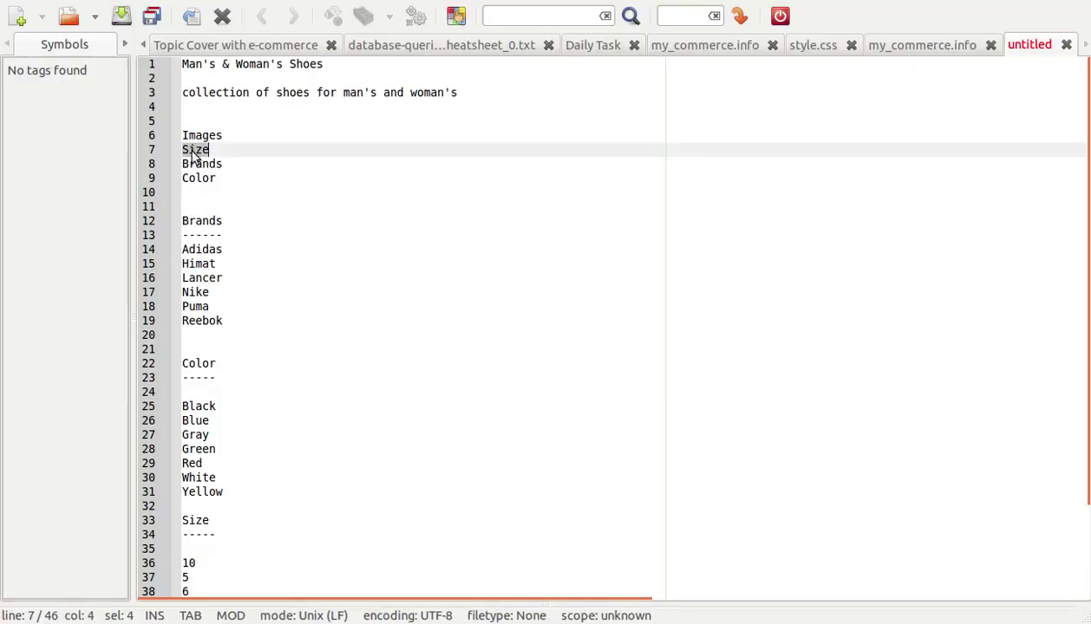
pyautogui.hotkey('alt', 'Tab')
pyautogui.click(213, 272)
pyautogui.hotkey('ctrl', 'v')
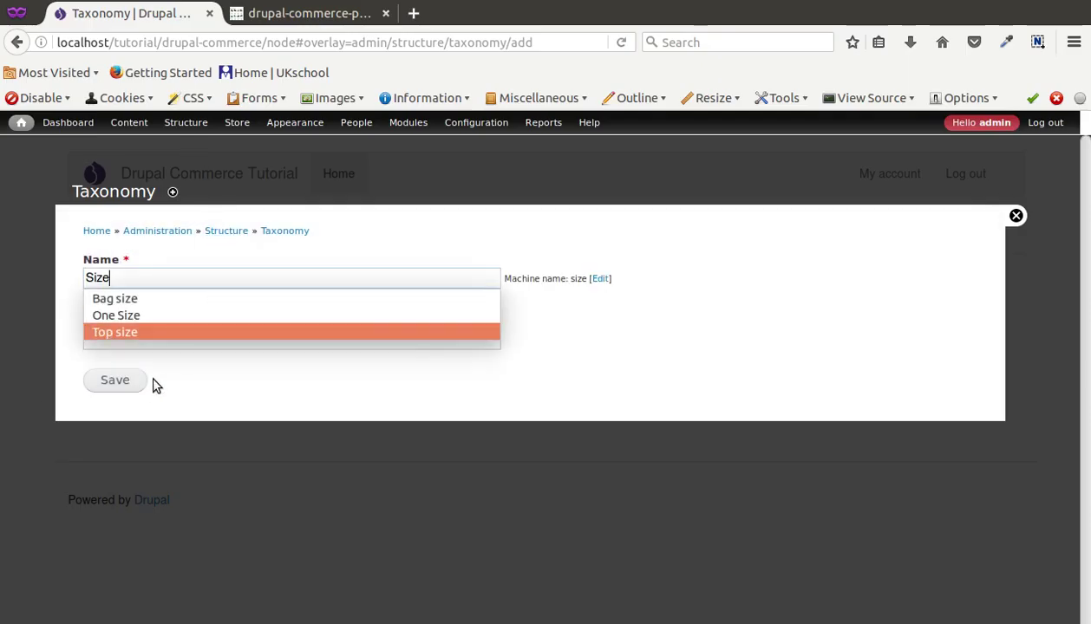
pyautogui.click(156, 381)
pyautogui.click(137, 381)
# - Copy "Brands" from the Geany notes and save it as the name of another taxonomy vocabulary in the browser
pyautogui.hotkey('alt', 'Tab')
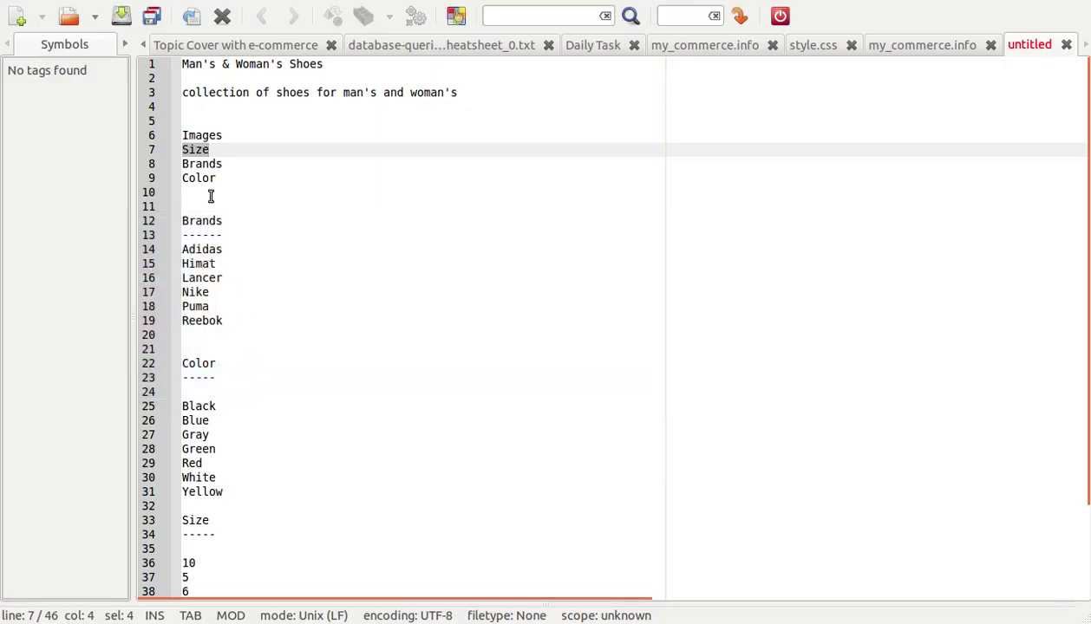
pyautogui.click(211, 163)
pyautogui.doubleClick(211, 163)
pyautogui.hotkey('ctrl', 'c')
pyautogui.hotkey('alt', 'Tab')
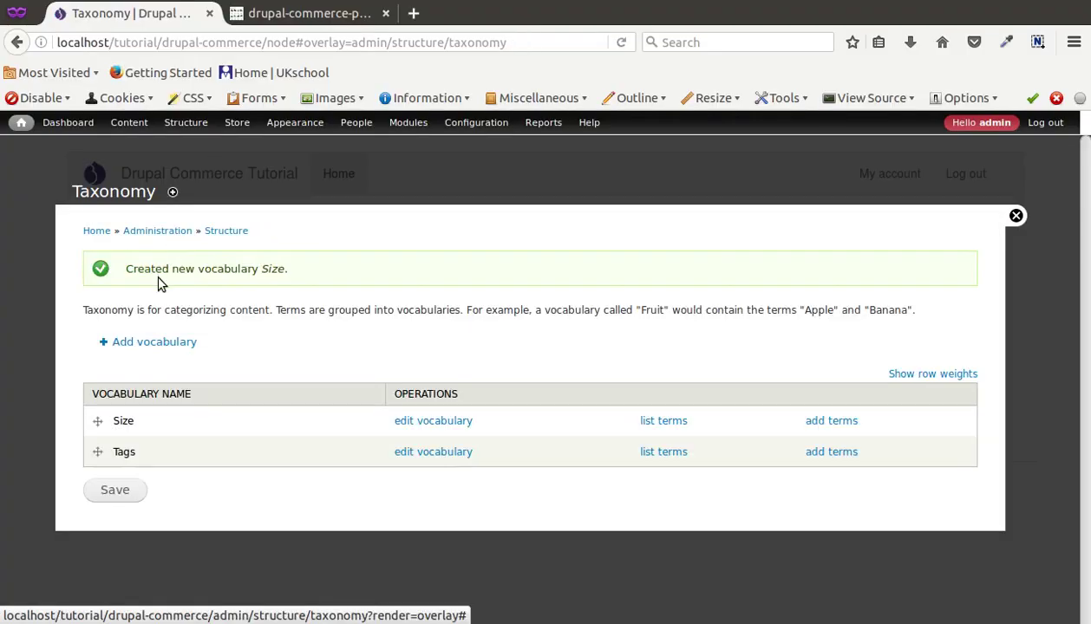
pyautogui.click(171, 344)
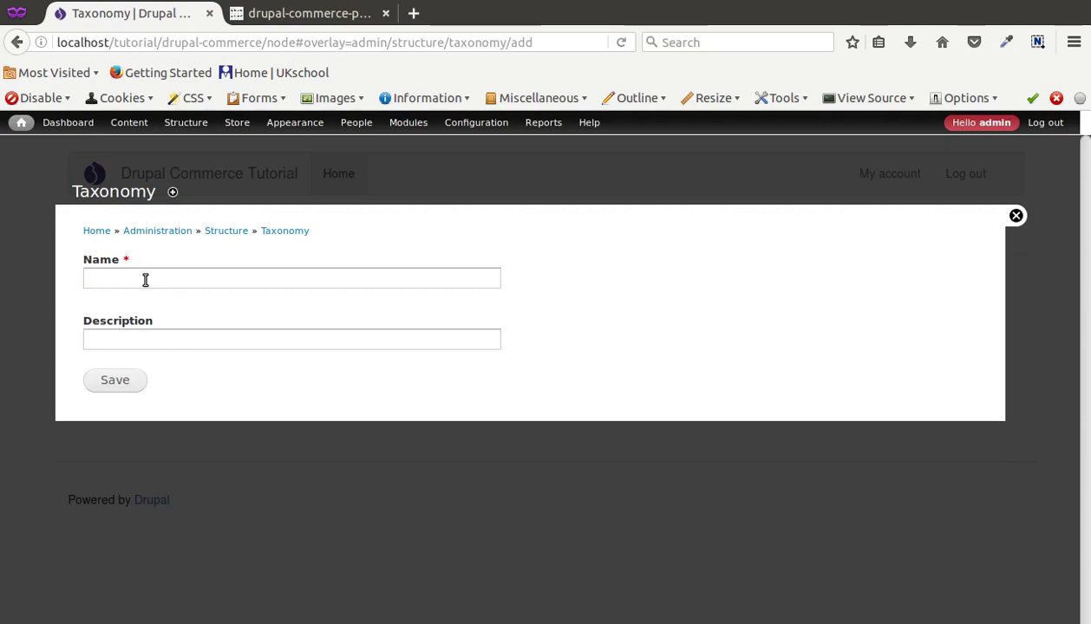
pyautogui.click(146, 278)
pyautogui.hotkey('ctrl', 'v')
pyautogui.click(113, 381)
# - Copy "Color" from the Geany notes and create a taxonomy vocabulary with that name in the browser
pyautogui.hotkey('alt', 'Tab')
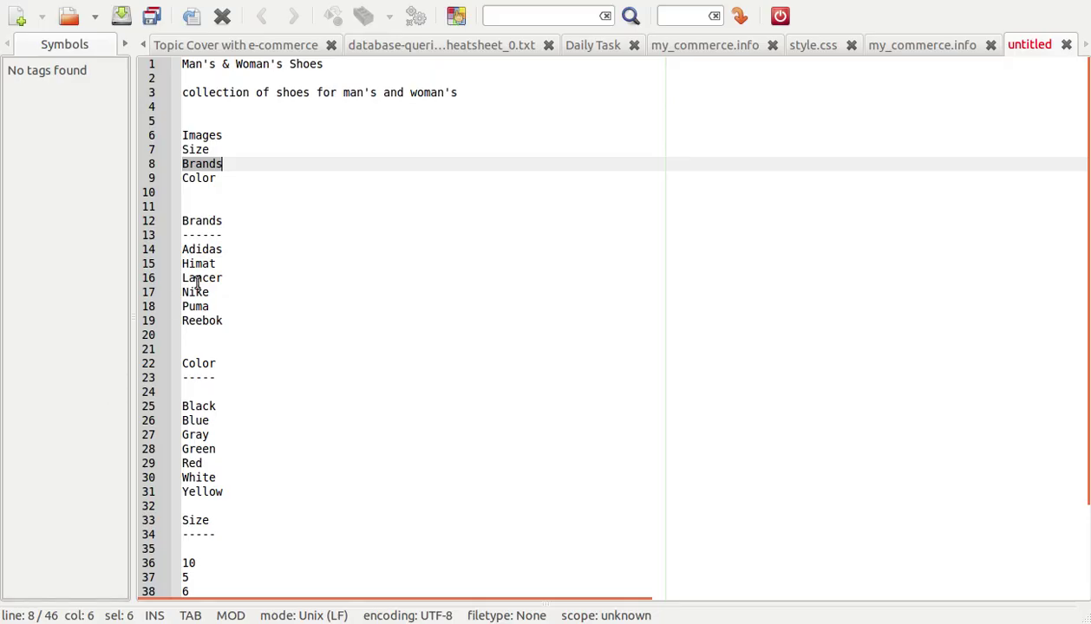
pyautogui.doubleClick(206, 181)
pyautogui.hotkey('ctrl', 'c')
pyautogui.hotkey('alt', 'Tab')
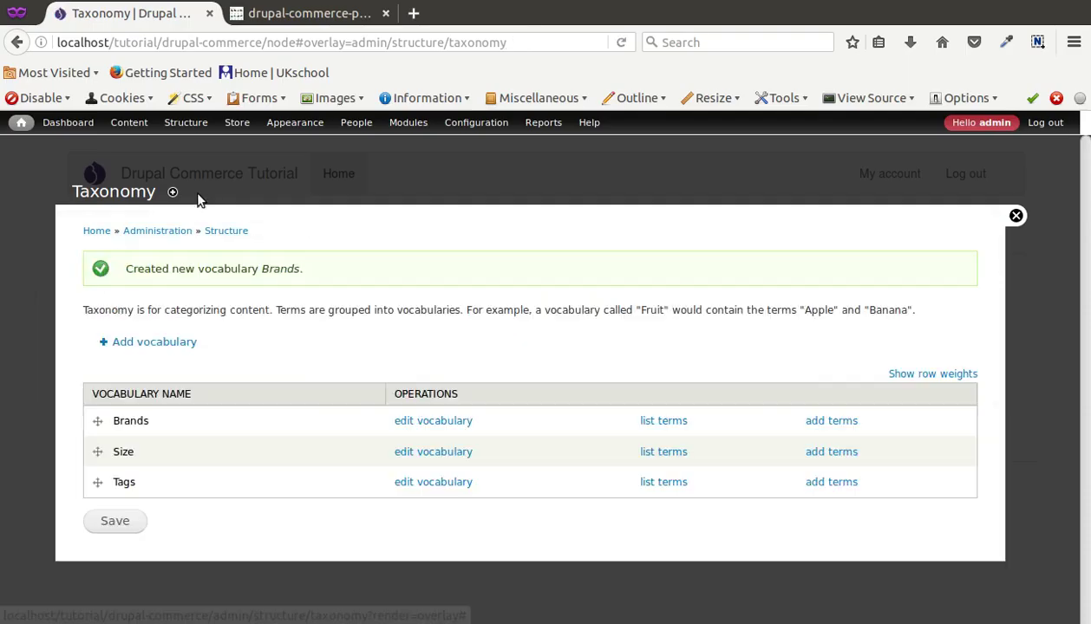
pyautogui.click(130, 342)
pyautogui.click(141, 282)
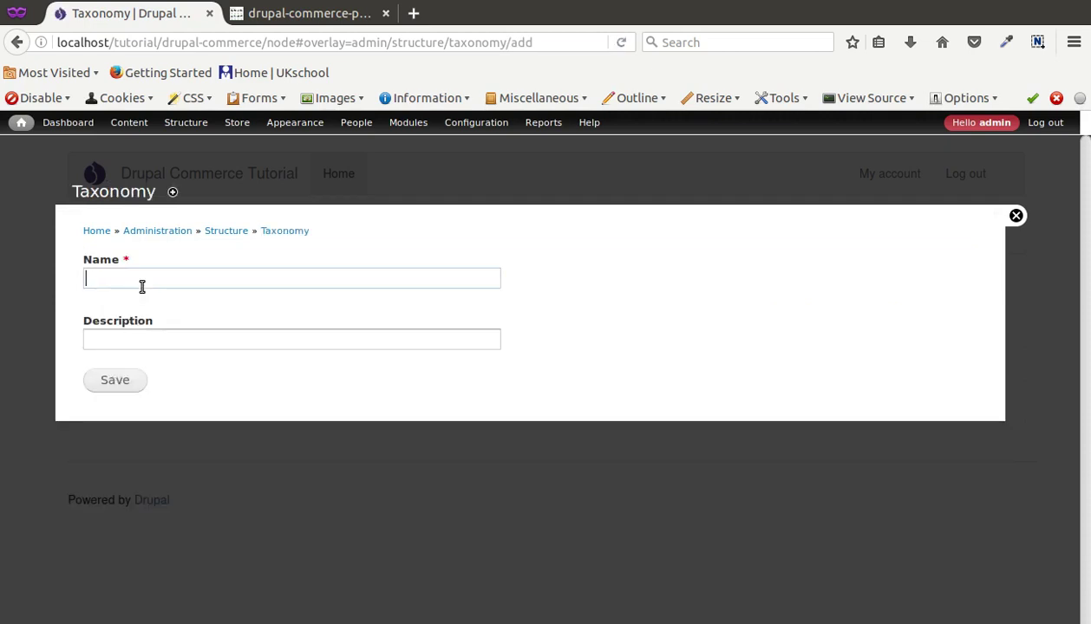
pyautogui.hotkey('ctrl', 'v')
pyautogui.click(108, 381)
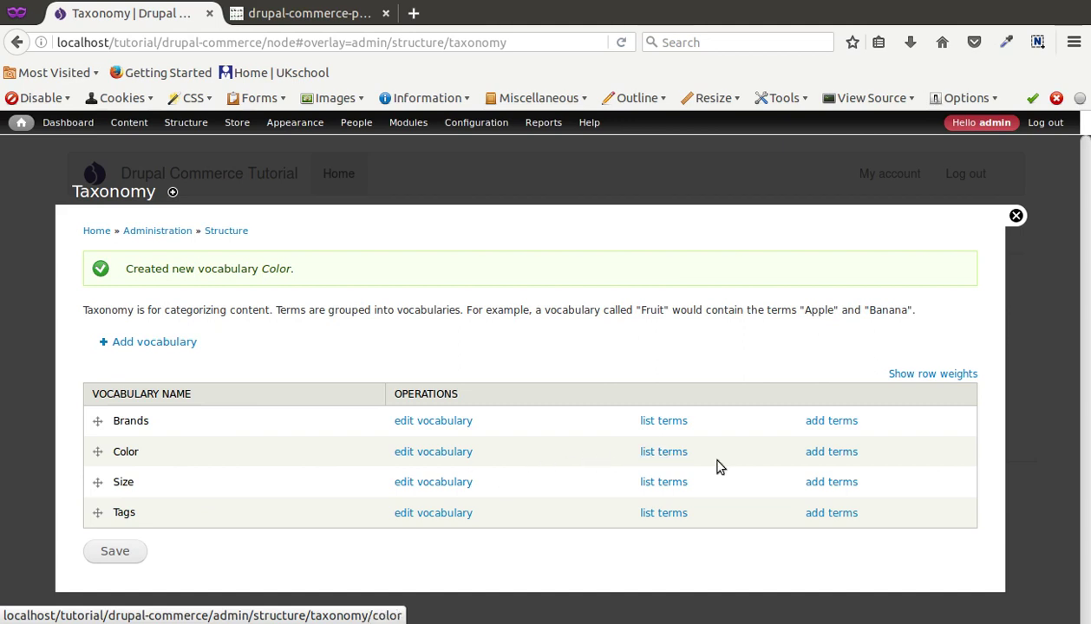
# - Open the add-term form of the Color vocabulary and check it against the color values listed in the Geany notes
pyautogui.click(824, 454)
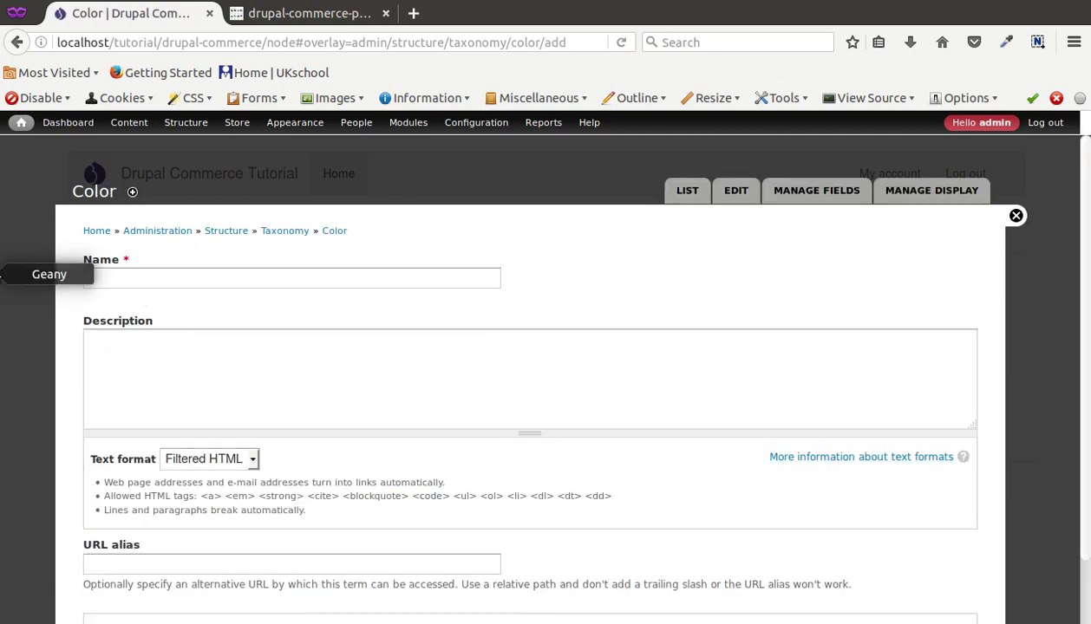
pyautogui.click(4, 268)
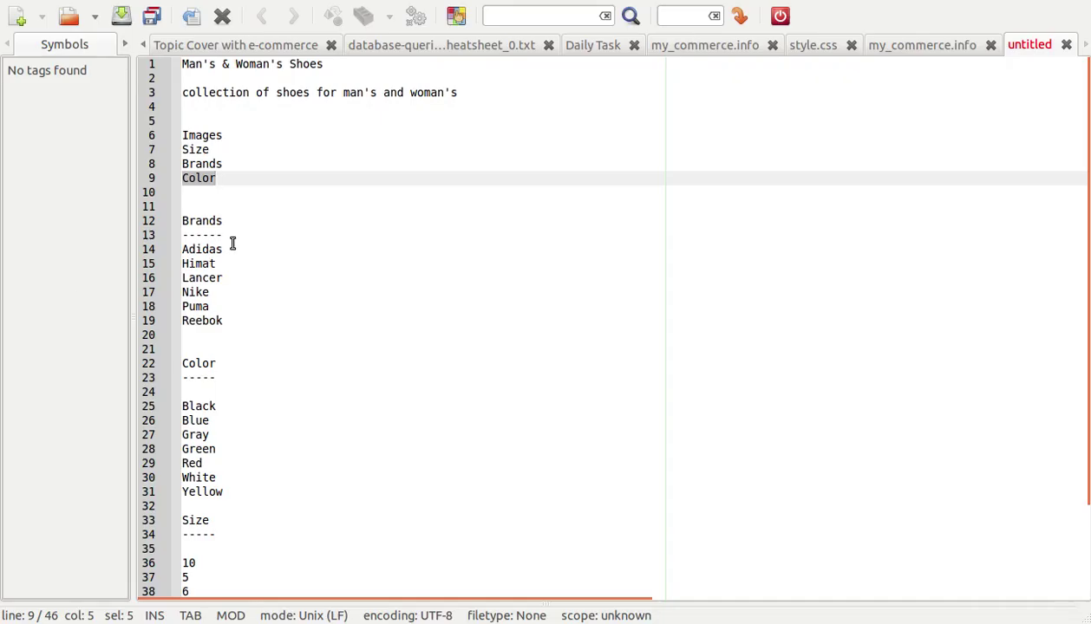
pyautogui.moveTo(215, 405); pyautogui.dragTo(168, 420)
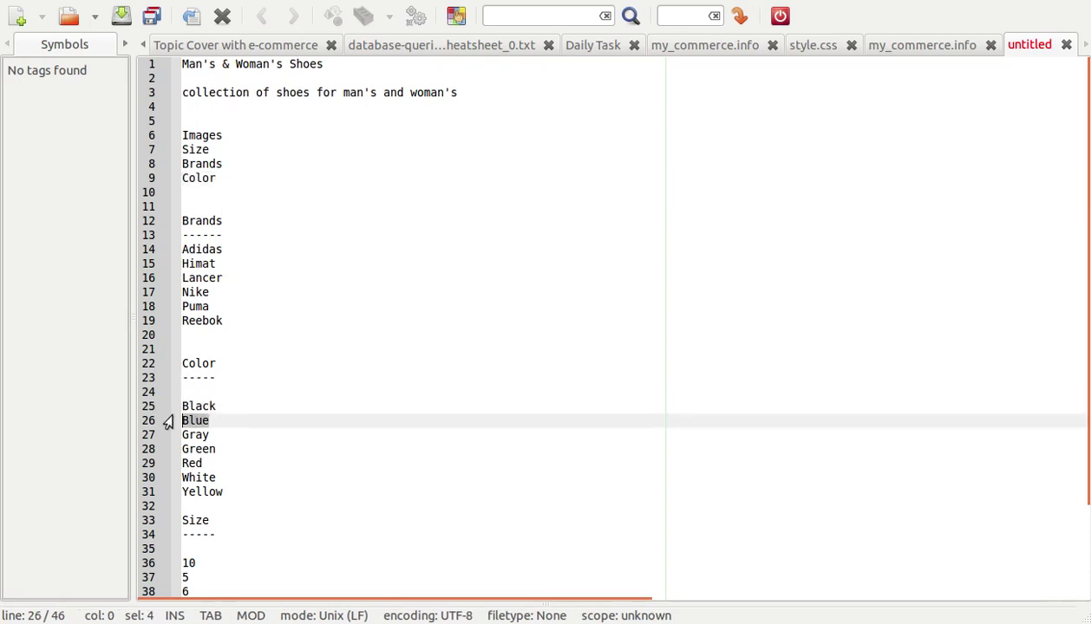
pyautogui.click(217, 437)
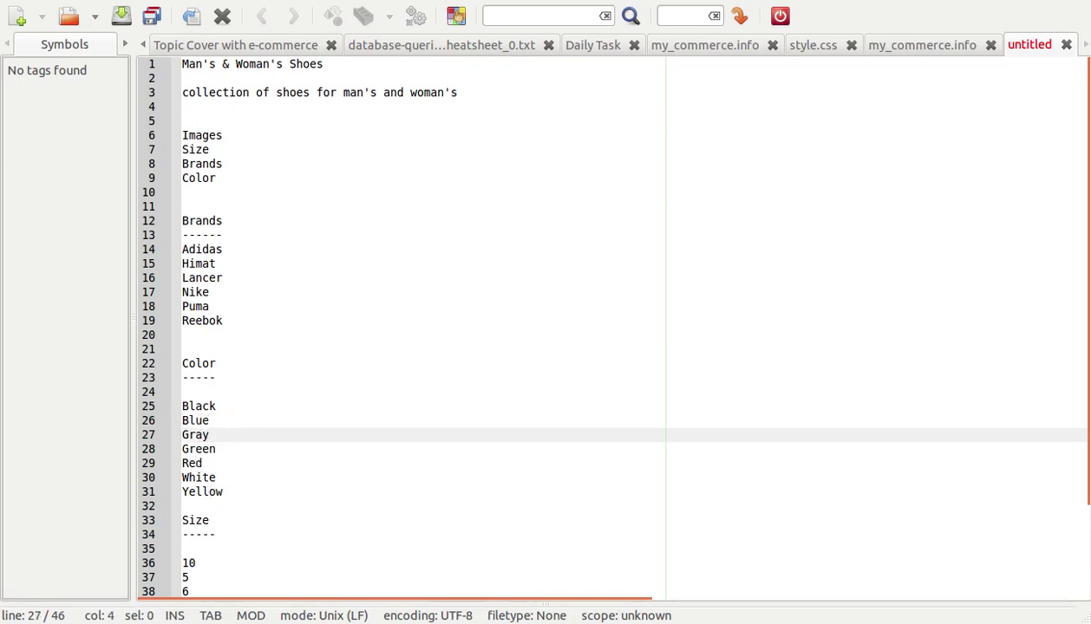
pyautogui.click(9, 121)
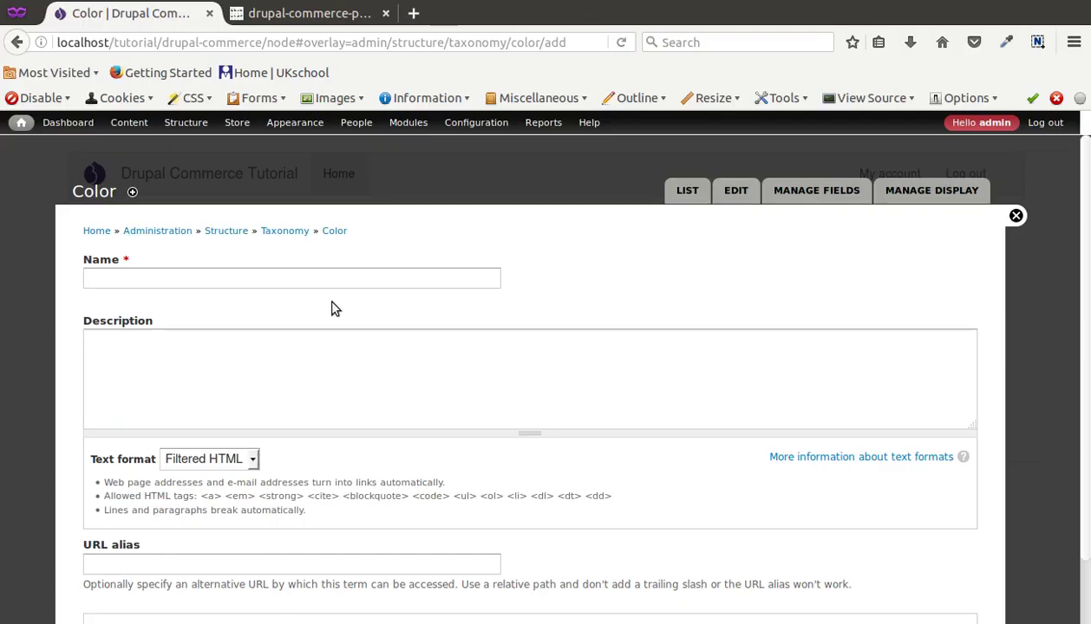
pyautogui.scroll(-2, 330, 308)
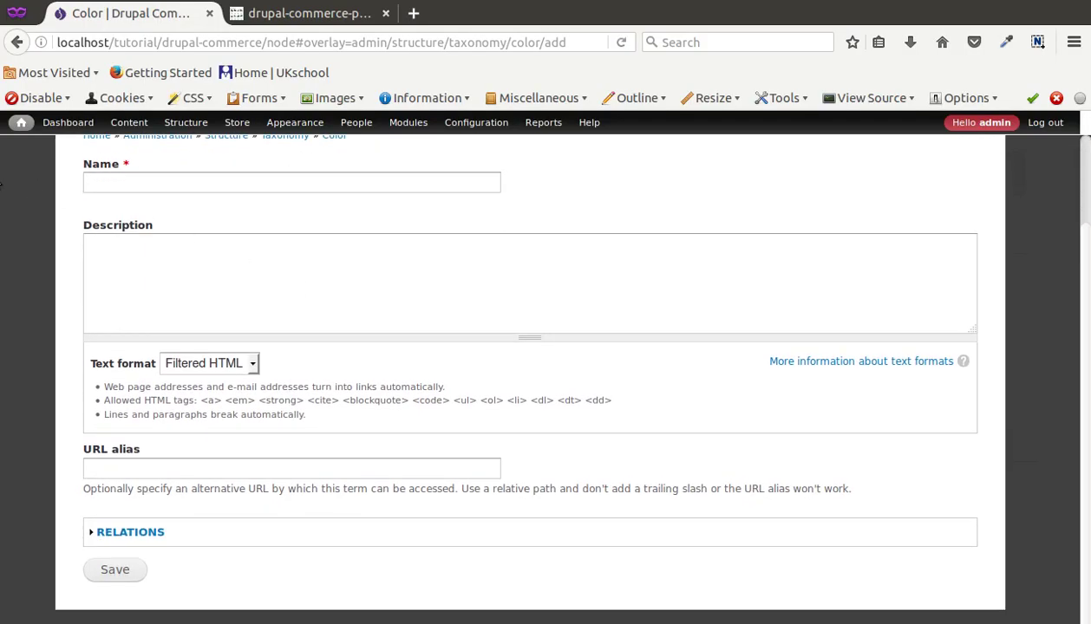
pyautogui.scroll(2, 251, 276)
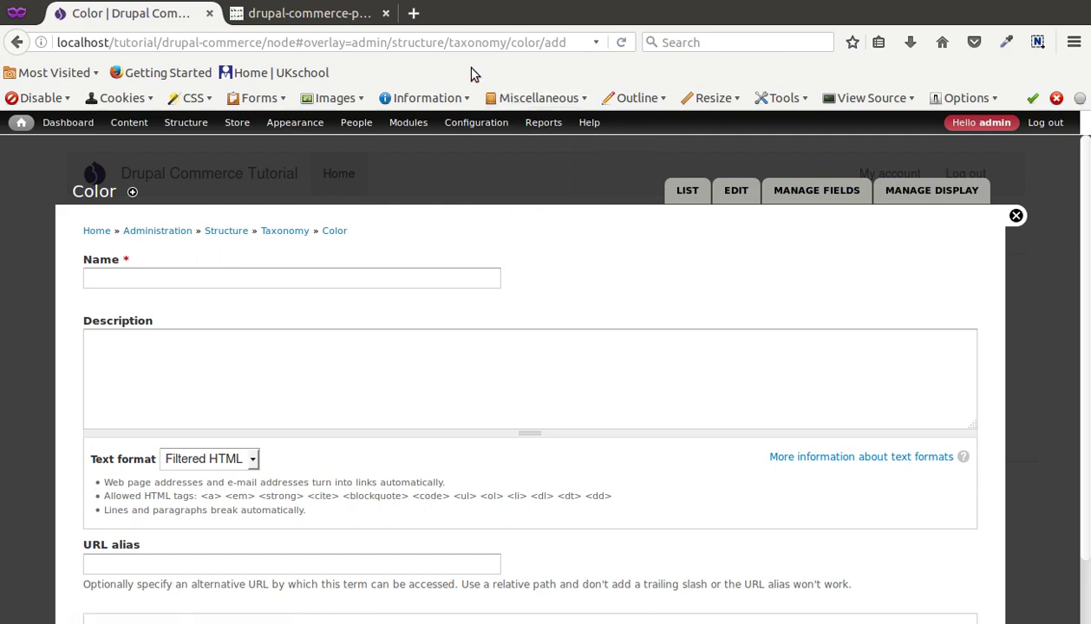
pyautogui.moveTo(447, 43); pyautogui.dragTo(513, 45)
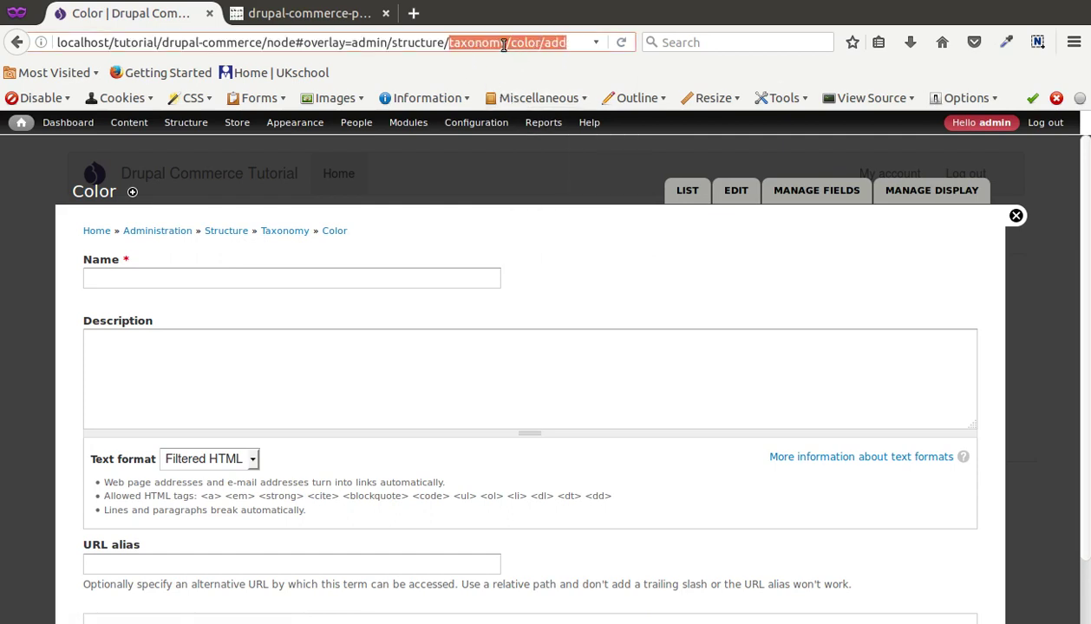
pyautogui.click(465, 42)
pyautogui.click(465, 41)
pyautogui.click(441, 43)
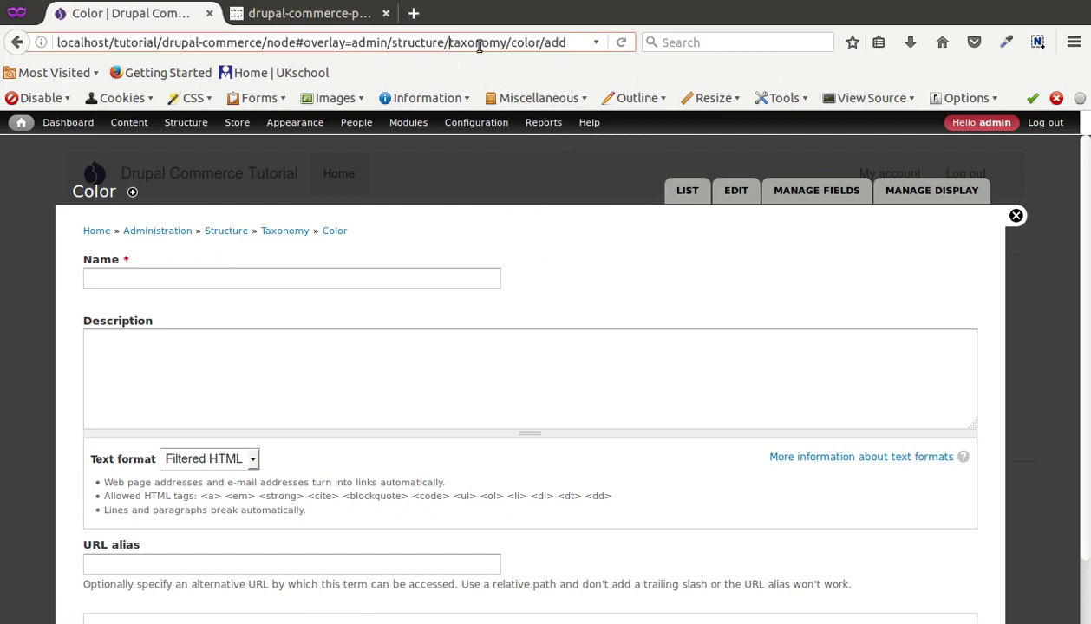
pyautogui.doubleClick(509, 44)
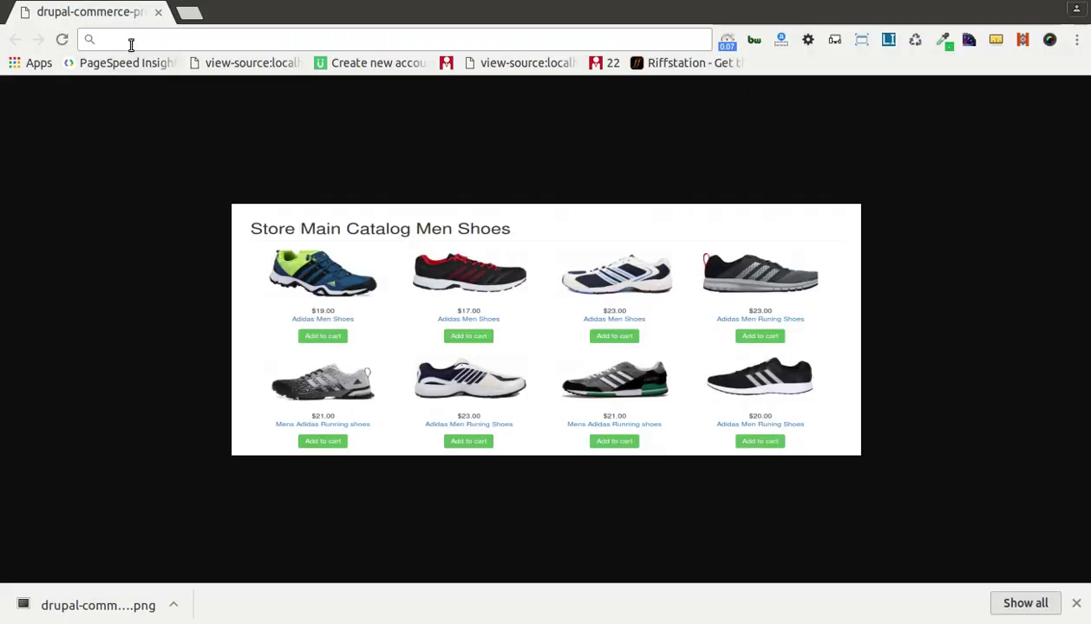
# - Search Google for "taxonomy manager drupal" in a new Chrome tab and open the Taxonomy Manager project page on Drupal.org
pyautogui.click(194, 18)
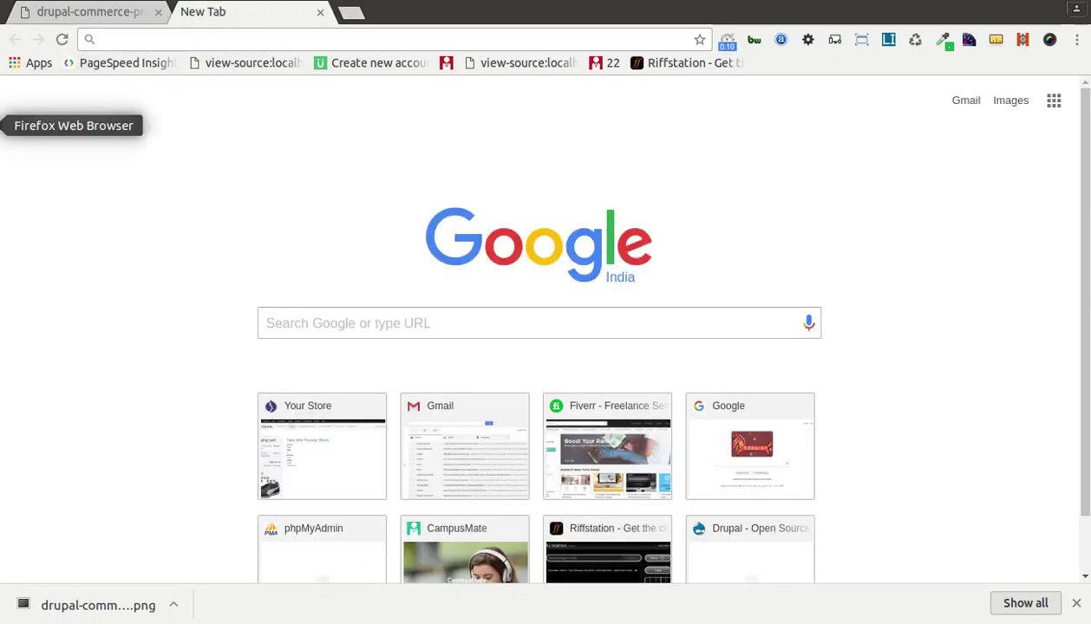
pyautogui.click(70, 10)
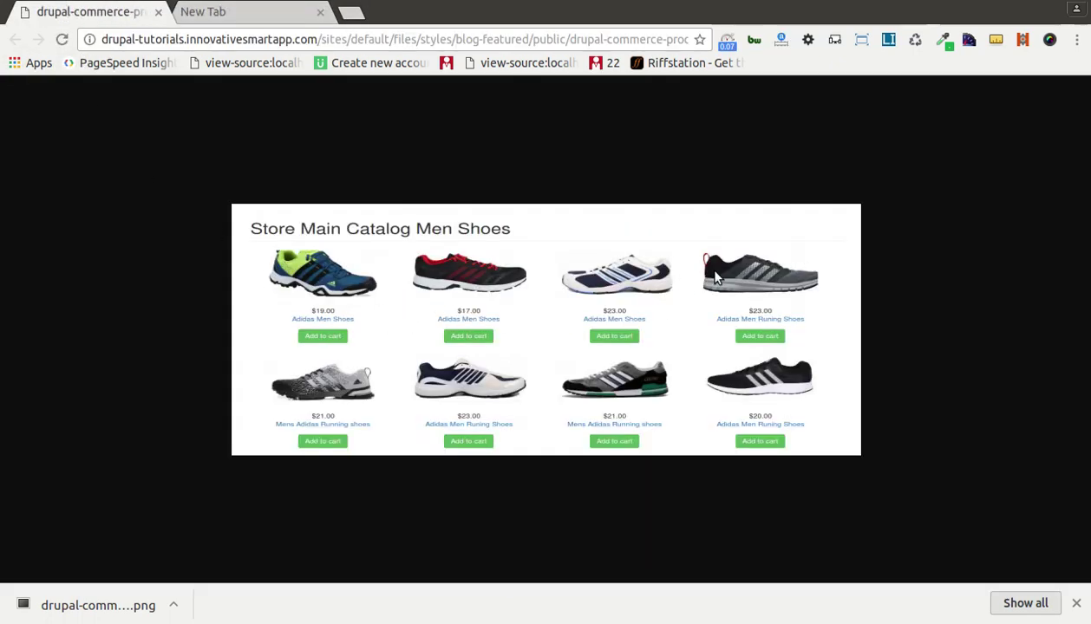
pyautogui.click(260, 24)
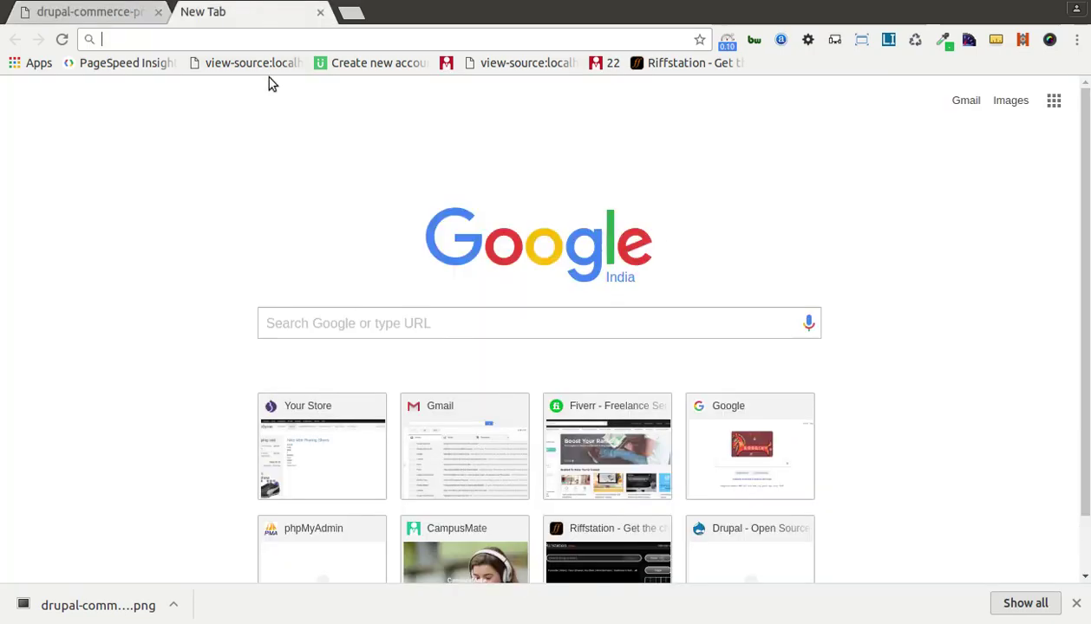
pyautogui.hotkey('alt', 'Tab')
pyautogui.click(273, 19)
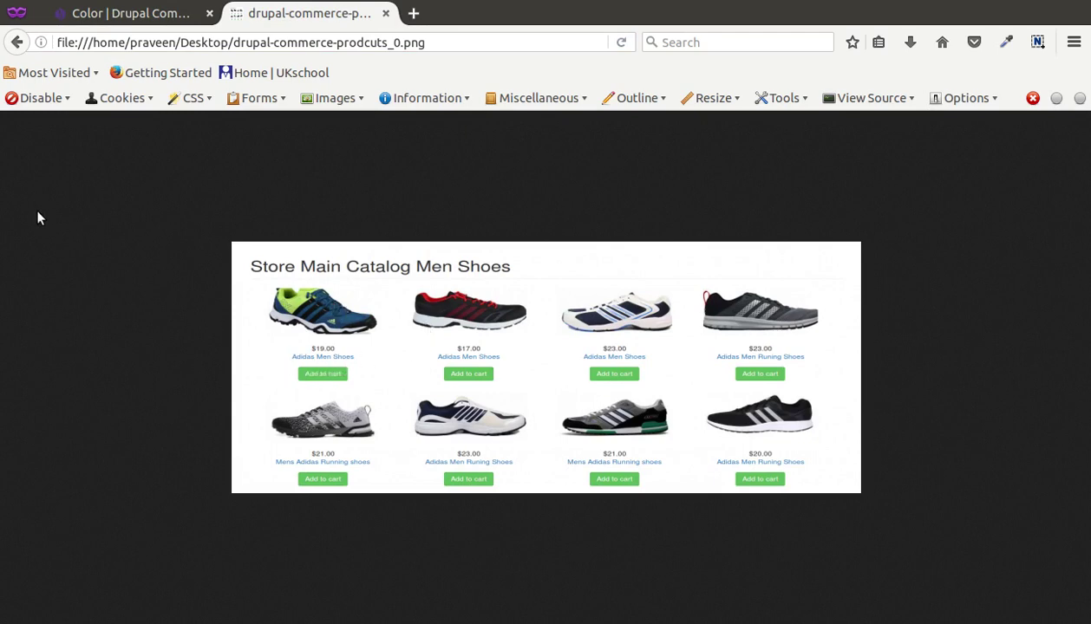
pyautogui.click(4, 171)
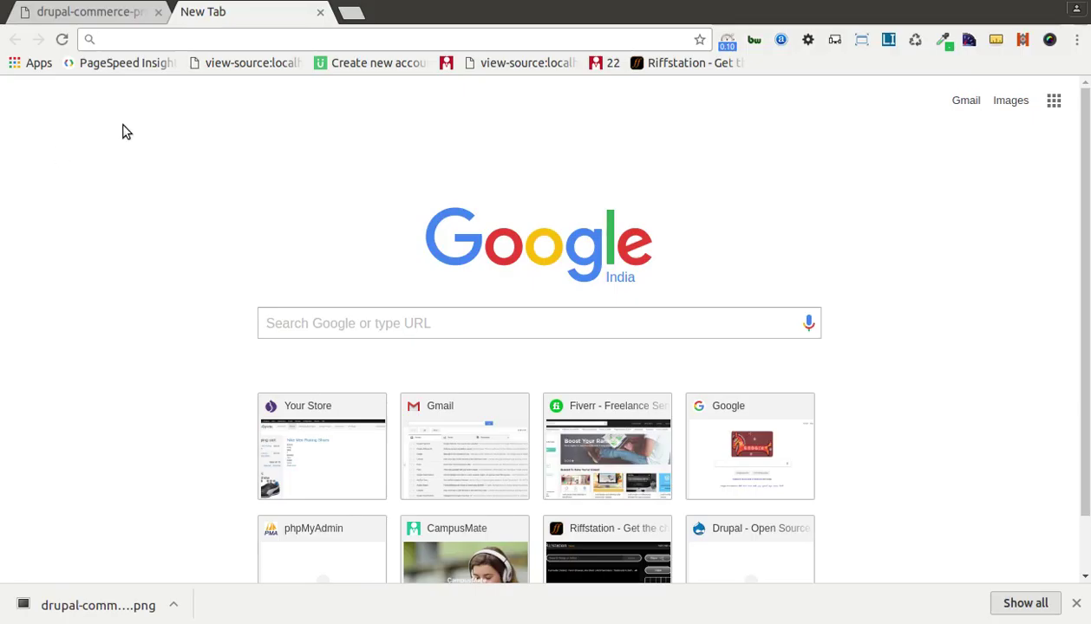
pyautogui.write('taxonomy ')
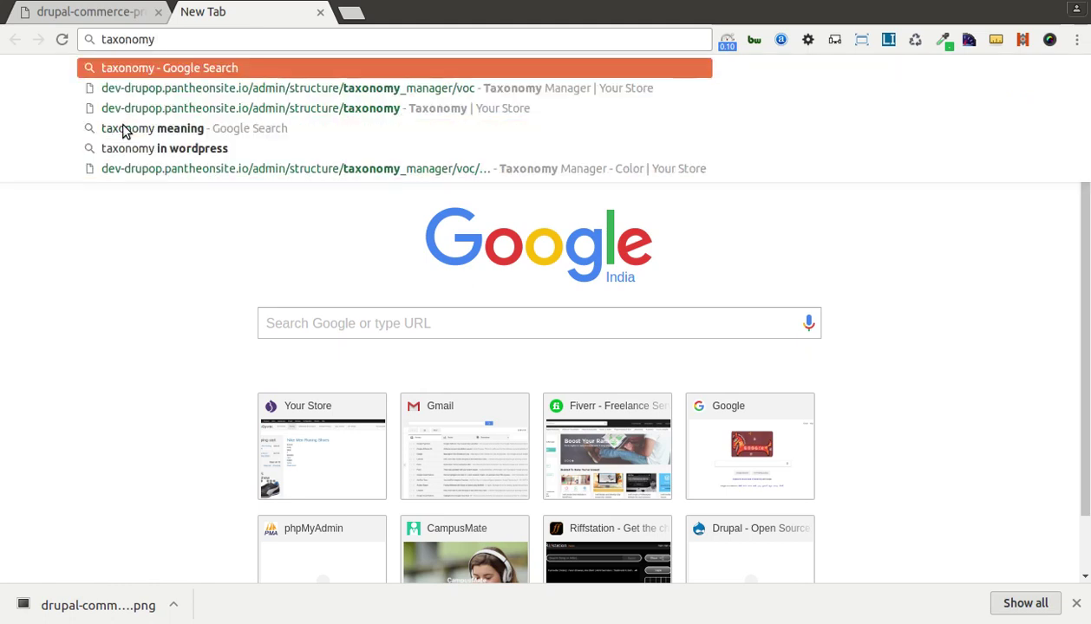
pyautogui.write('ma')
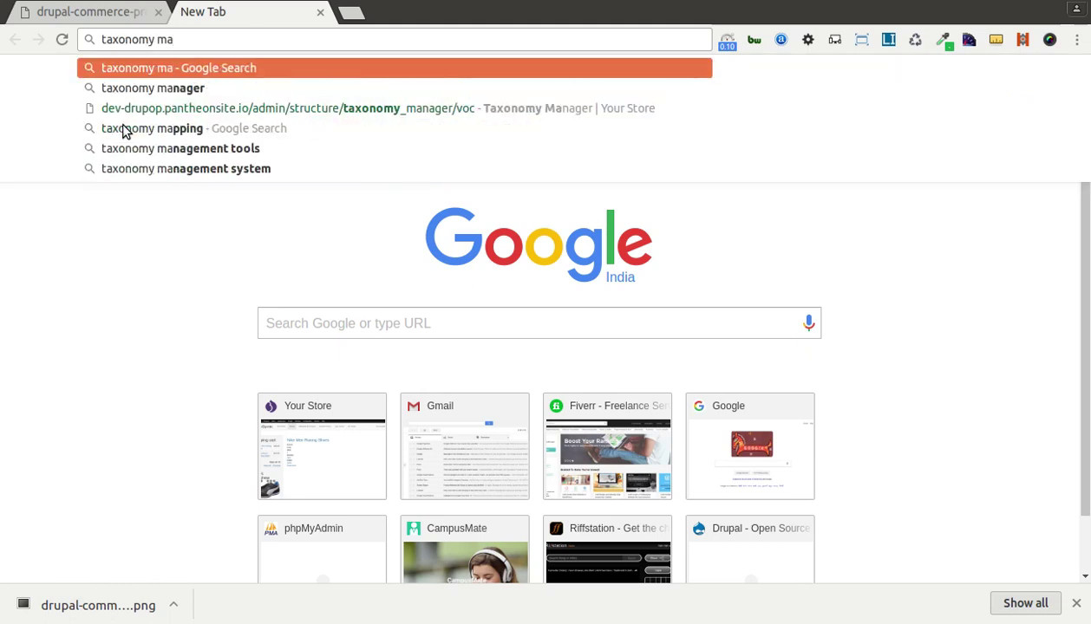
pyautogui.write('nager dru')
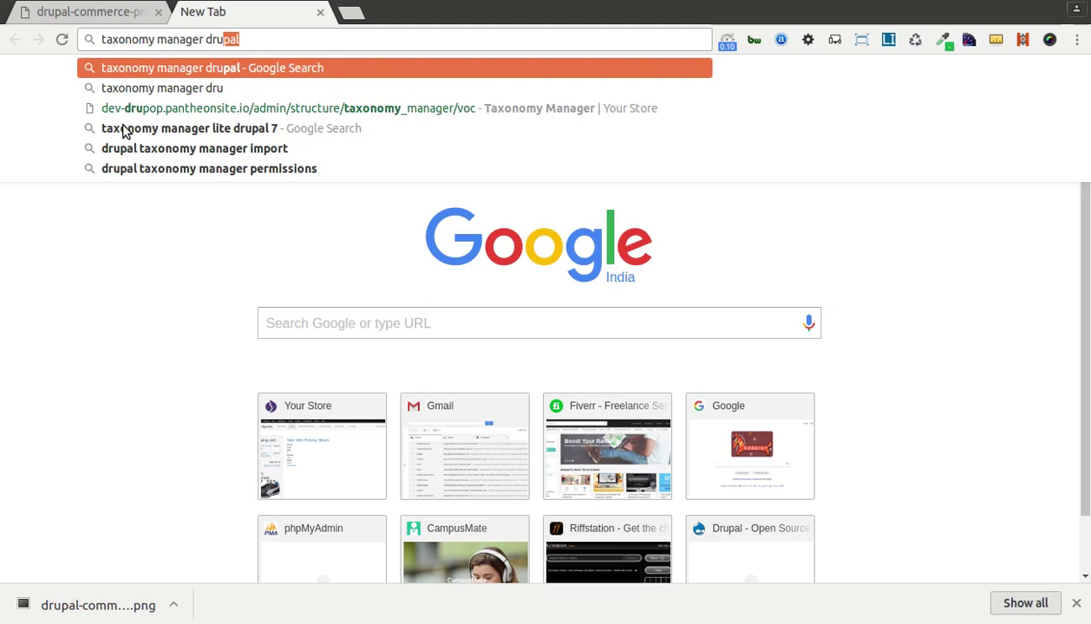
pyautogui.press('Return')
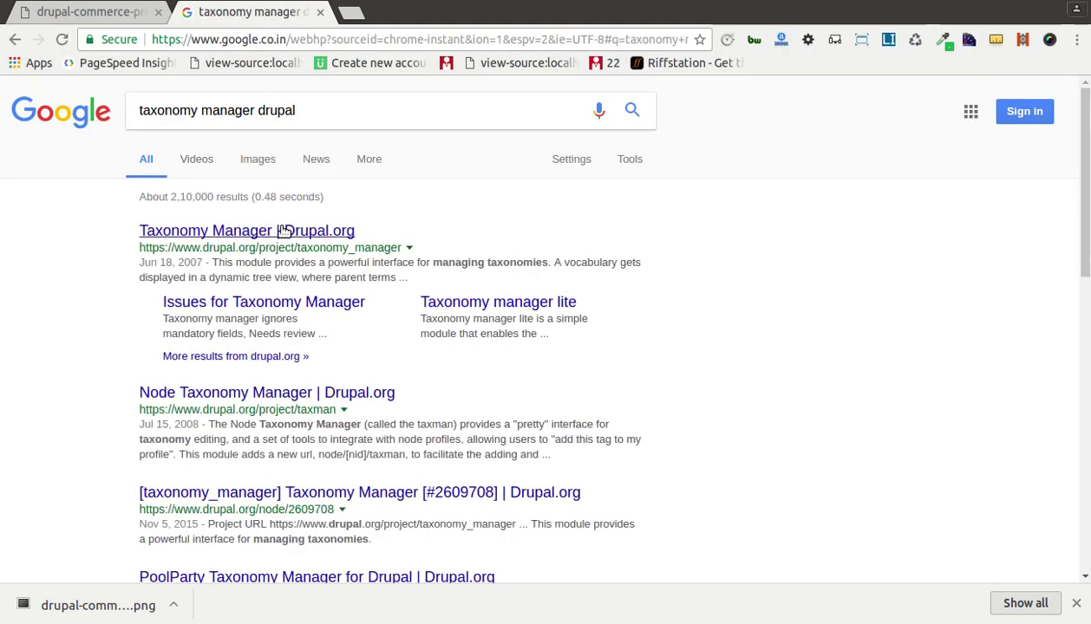
pyautogui.click(279, 230)
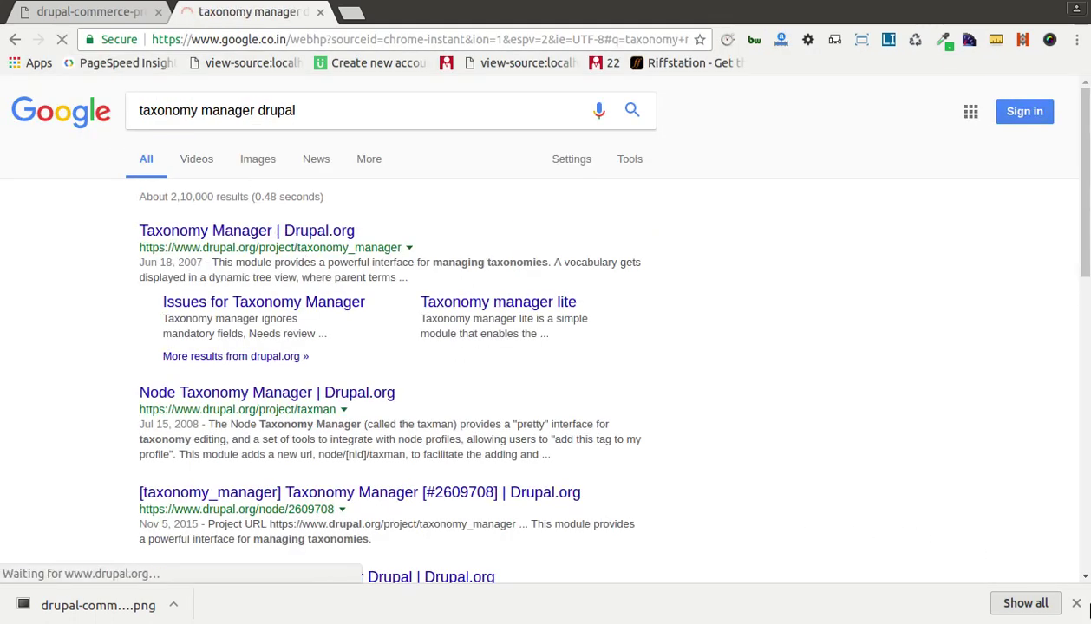
# - Review the Taxonomy Manager features and releases, and copy the project name taxonomy_manager from the page's address
pyautogui.scroll(-4, 554, 450)
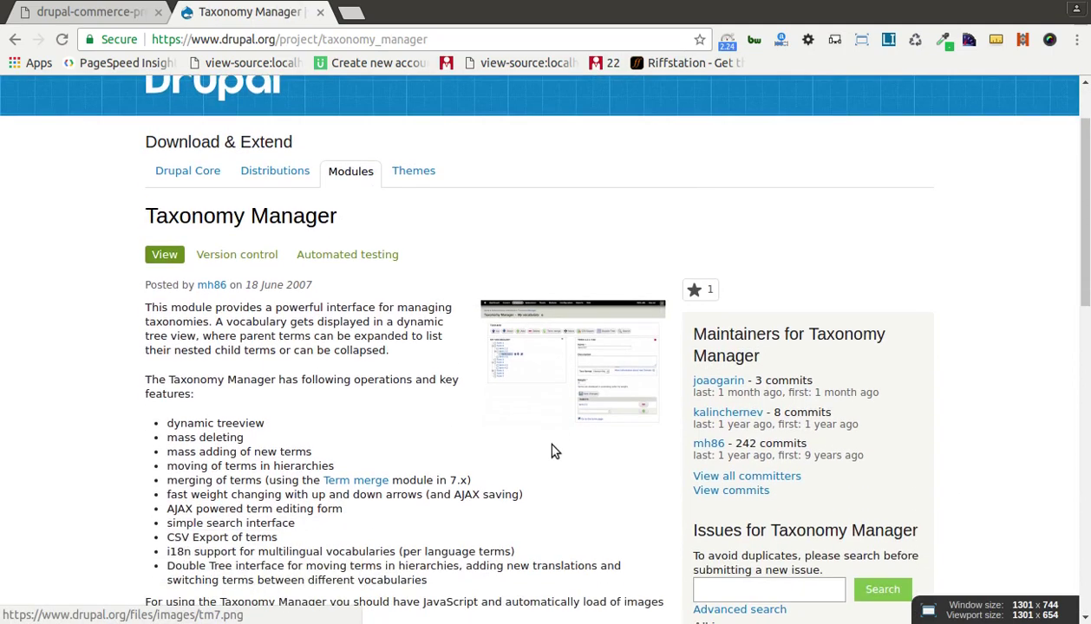
pyautogui.scroll(-4, 499, 444)
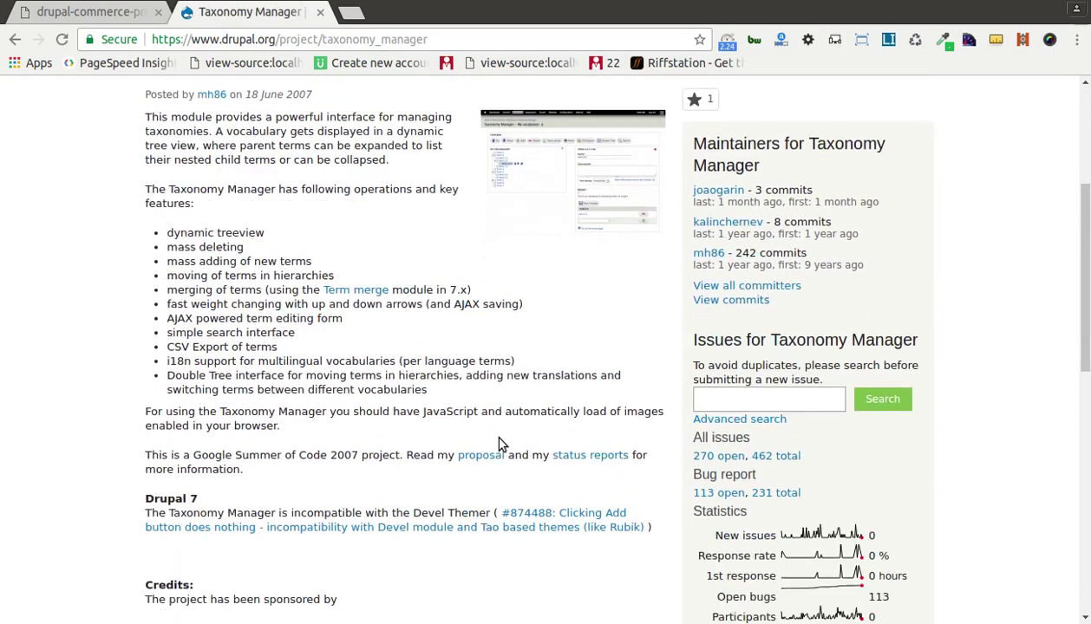
pyautogui.scroll(-5, 499, 444)
pyautogui.scroll(-3, 500, 444)
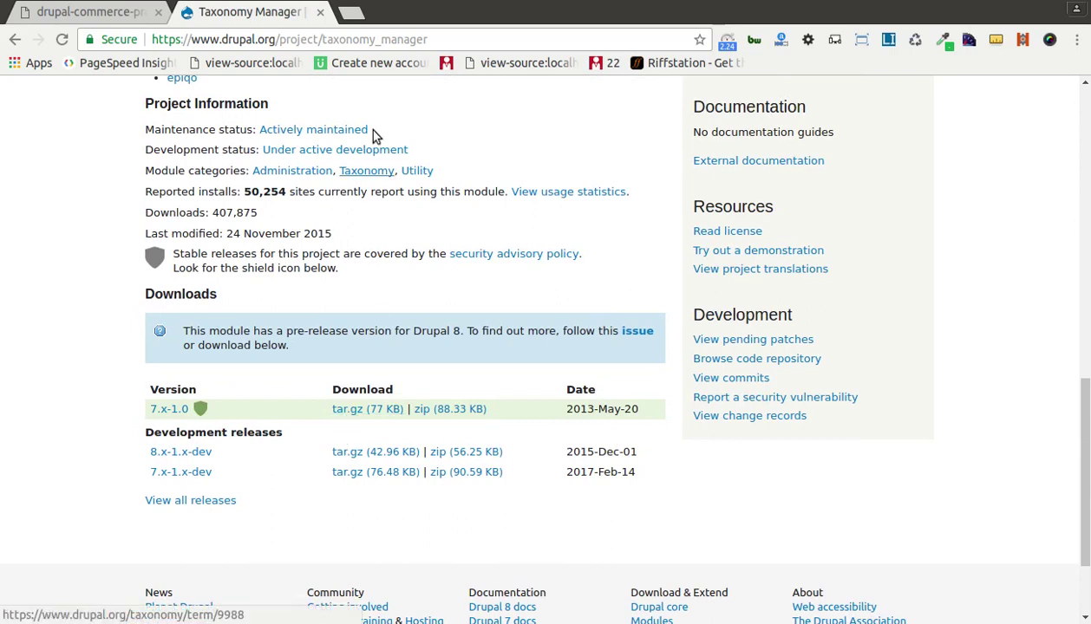
pyautogui.click(326, 41)
pyautogui.click(433, 37)
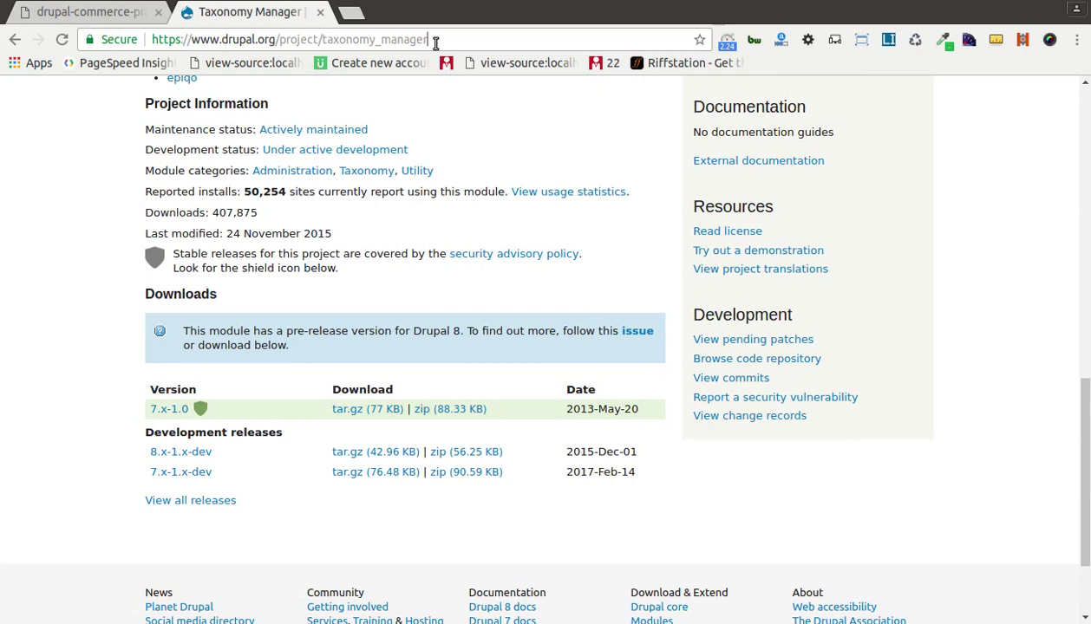
pyautogui.hotkey('shift', 'Left')
pyautogui.hotkey('shift', 'Left')
pyautogui.hotkey('shift', 'Left')
pyautogui.hotkey('shift', 'Left')
pyautogui.hotkey('shift', 'Left')
pyautogui.hotkey('shift', 'Left')
pyautogui.hotkey('shift', 'Left')
pyautogui.hotkey('shift', 'Left')
pyautogui.hotkey('shift', 'Left')
pyautogui.hotkey('shift', 'Left')
pyautogui.hotkey('shift', 'Left')
pyautogui.hotkey('shift', 'Left')
pyautogui.hotkey('shift', 'Left')
pyautogui.hotkey('shift', 'Left')
pyautogui.hotkey('shift', 'Left')
pyautogui.hotkey('shift', 'Left')
pyautogui.hotkey('ctrl', 'c')
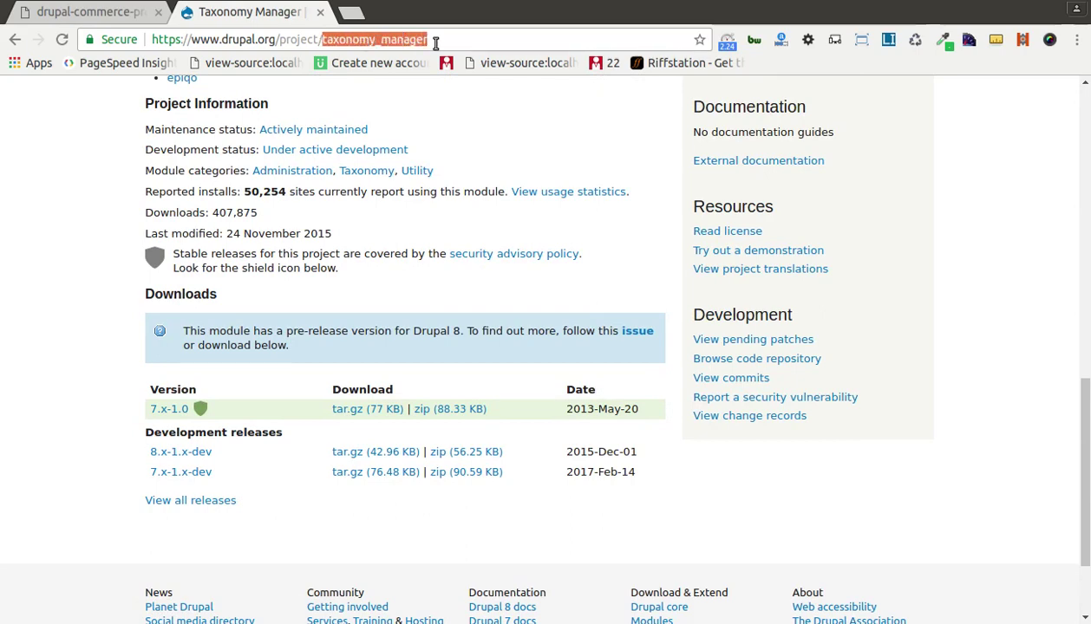
# - Switch to the terminal and download the module by running "drush dl taxonomy_manager" in the drupal-commerce folder
pyautogui.hotkey('alt', 'Tab')
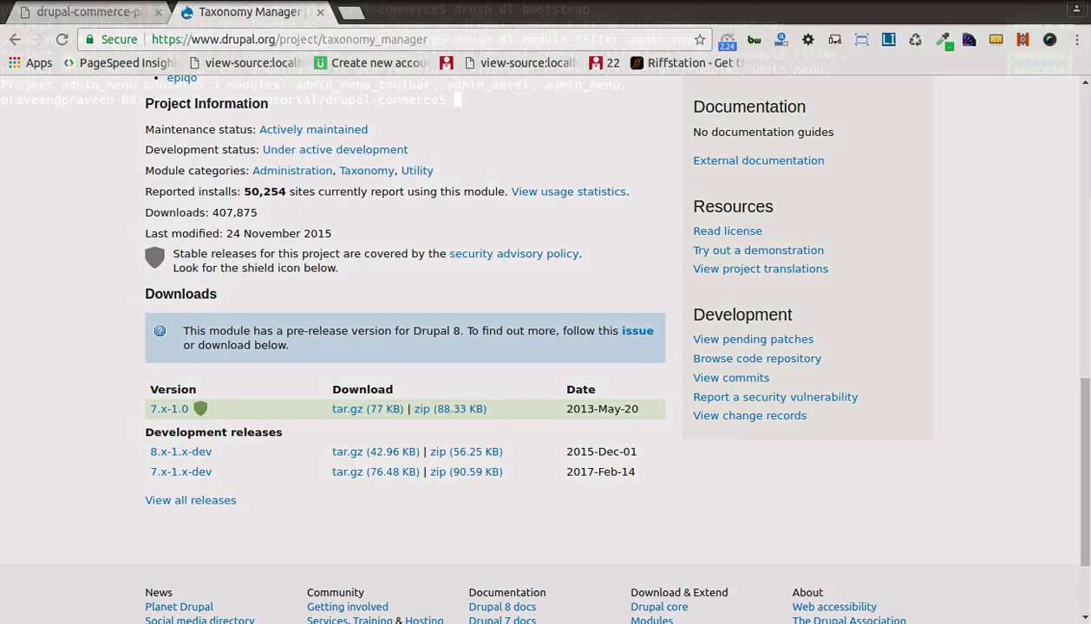
pyautogui.write('dr')
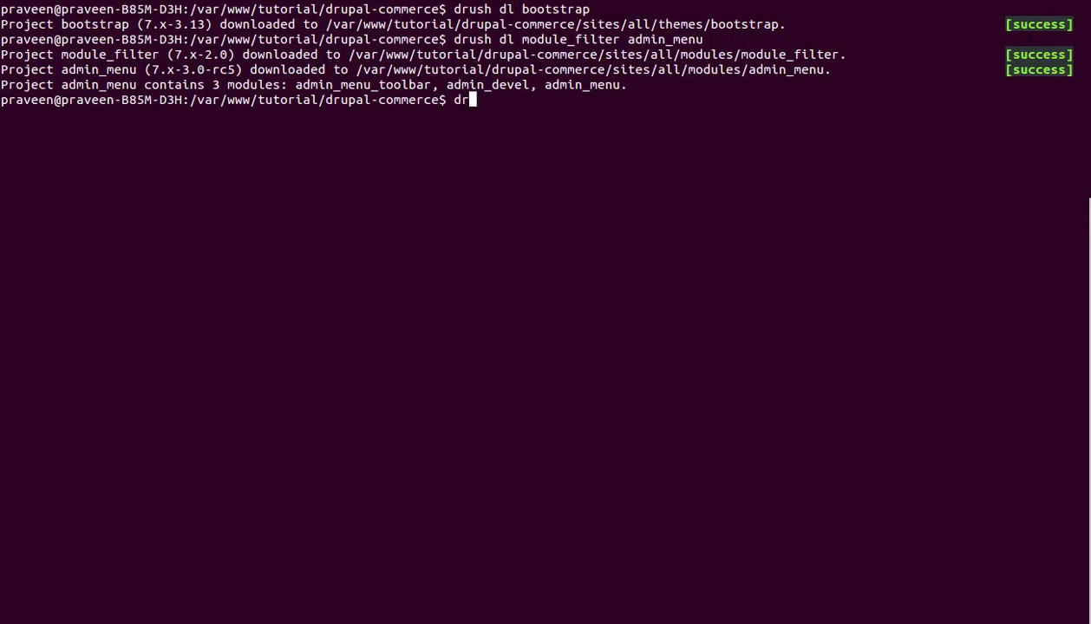
pyautogui.write('ush dl')
pyautogui.hotkey('ctrl', 'shift', 'v')
pyautogui.press('Return')
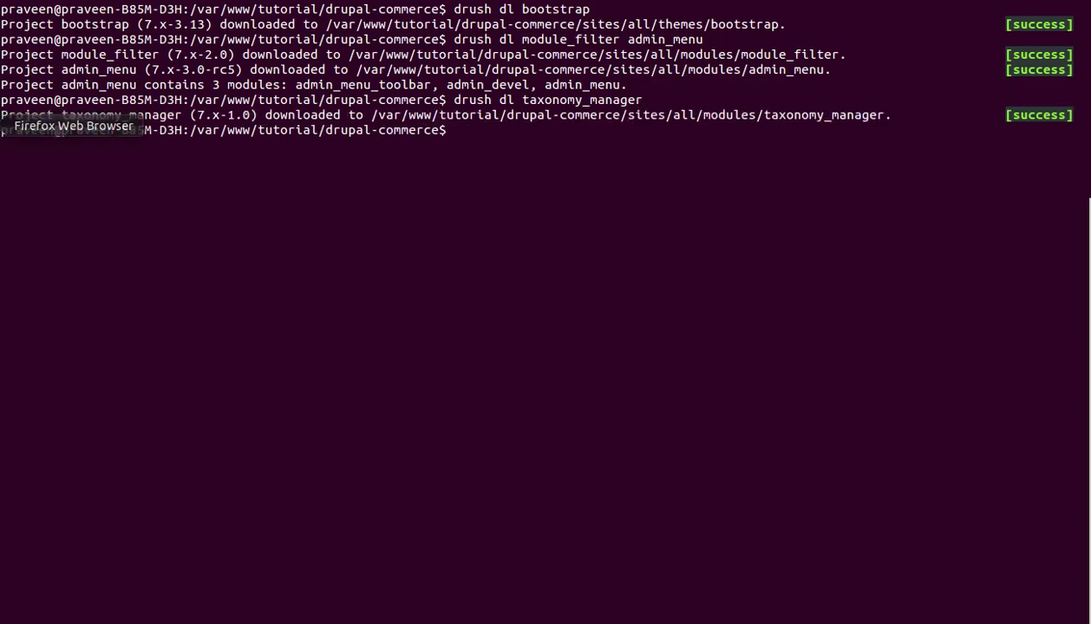
# - Return to the Drupal site in Firefox, enable the Taxonomy Manager module and save the module configuration
pyautogui.click(2, 125)
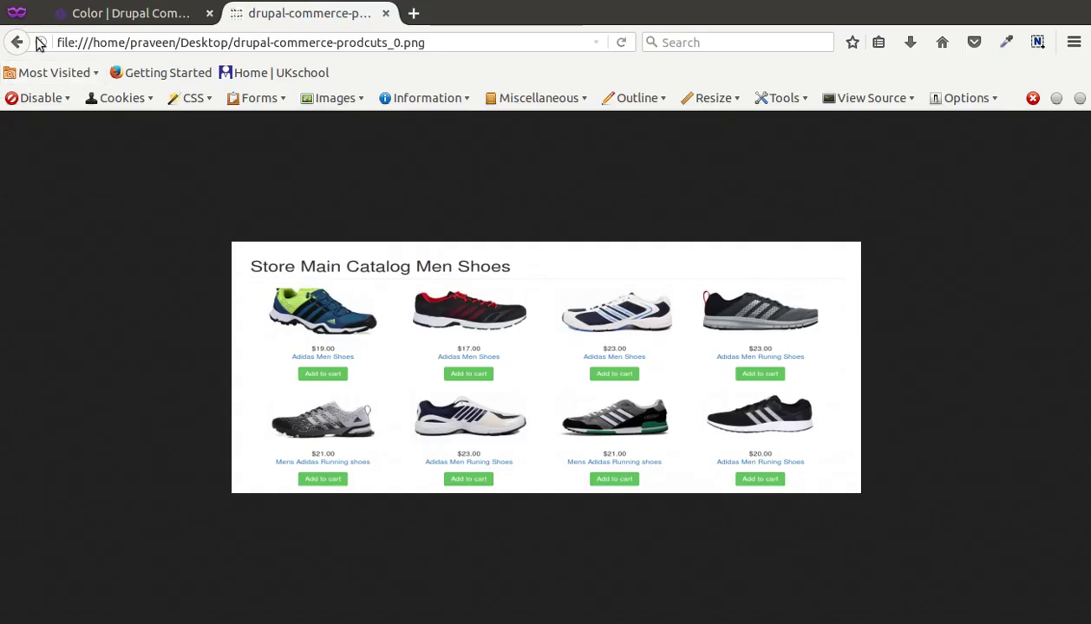
pyautogui.click(114, 14)
pyautogui.click(400, 123)
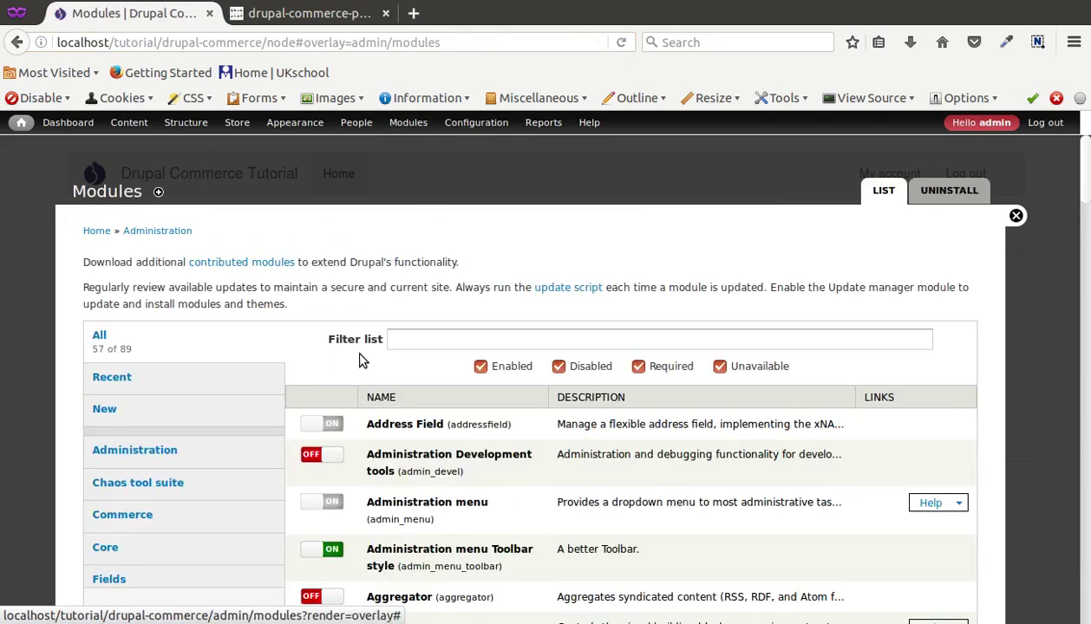
pyautogui.click(409, 338)
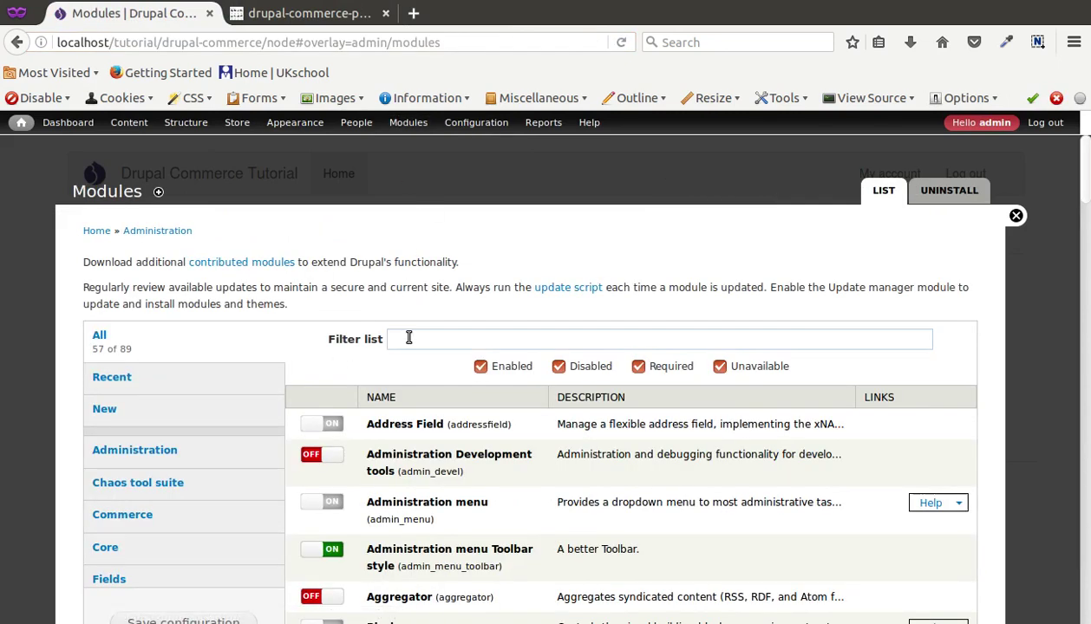
pyautogui.scroll(-4, 330, 464)
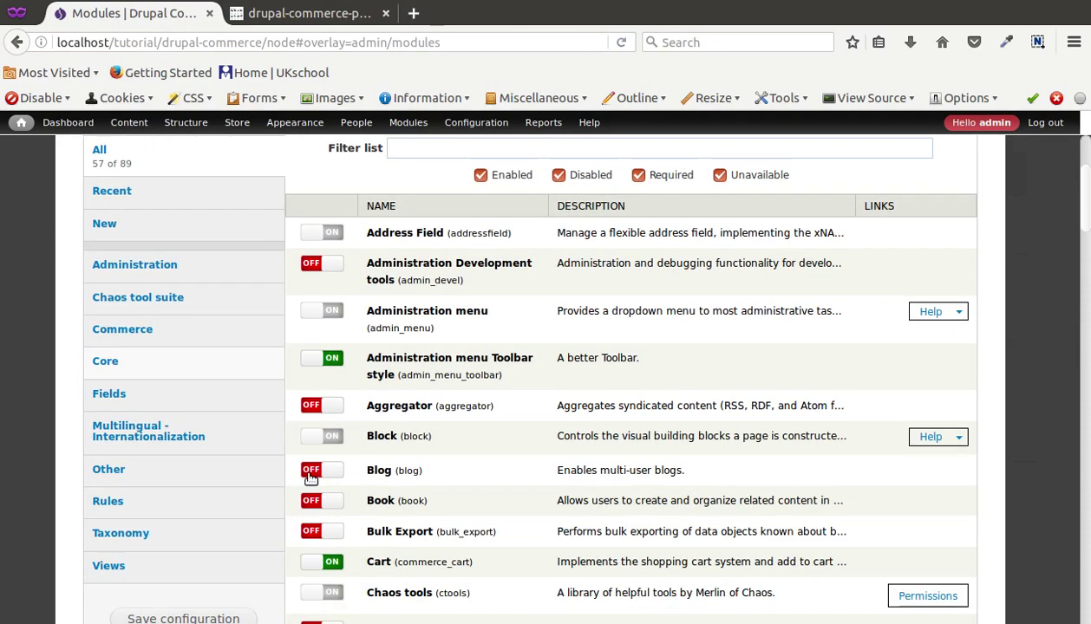
pyautogui.click(130, 533)
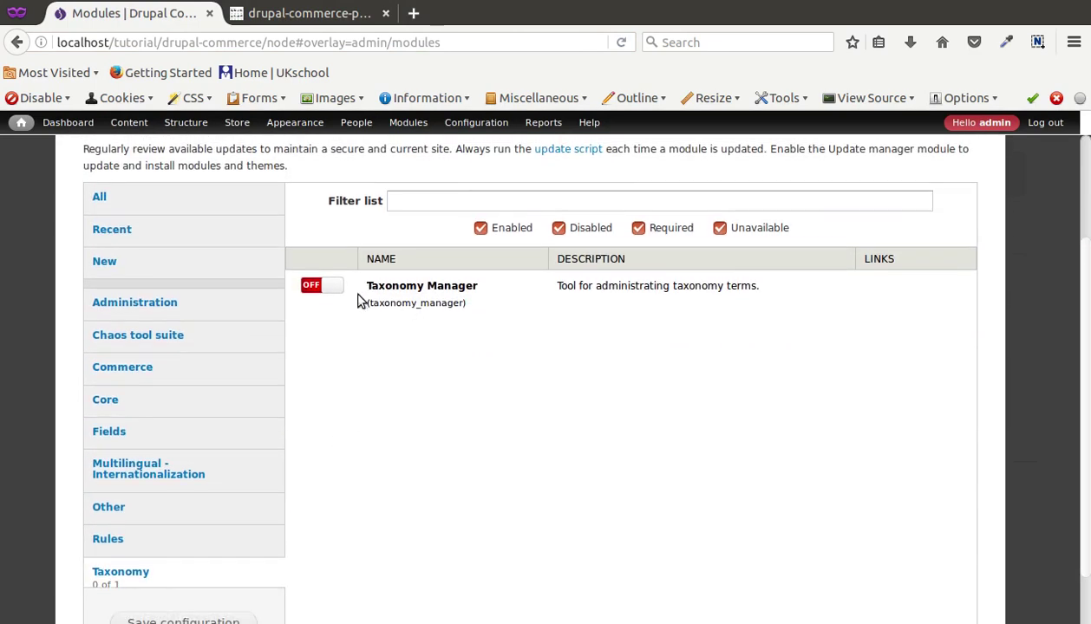
pyautogui.click(313, 288)
pyautogui.click(219, 609)
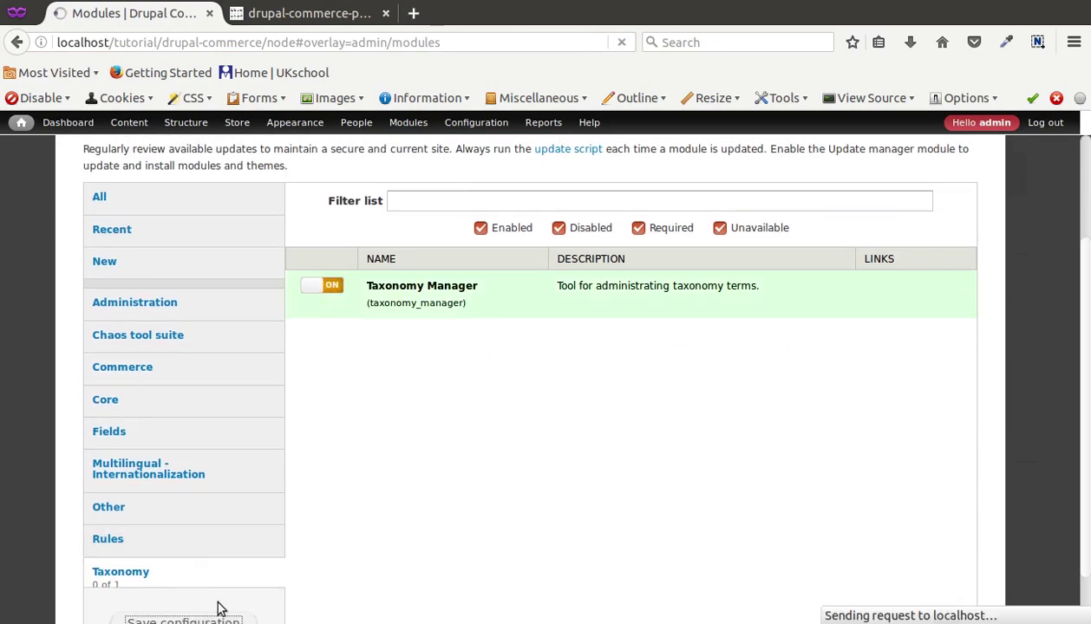
pyautogui.moveTo(191, 130)
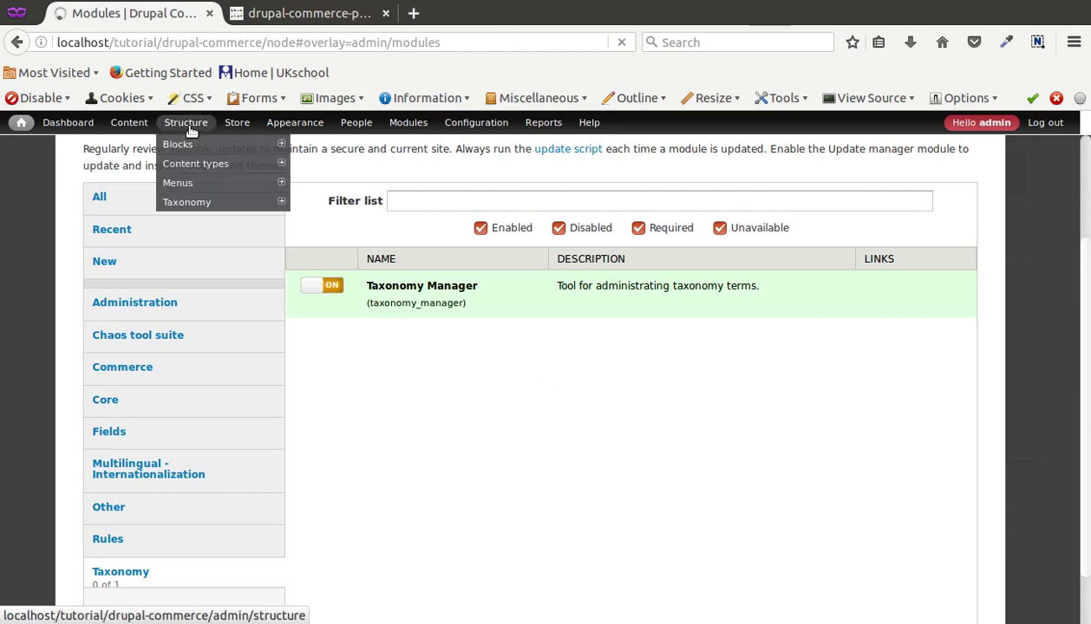
# - Flush all of the Drupal site's caches
pyautogui.moveTo(214, 202)
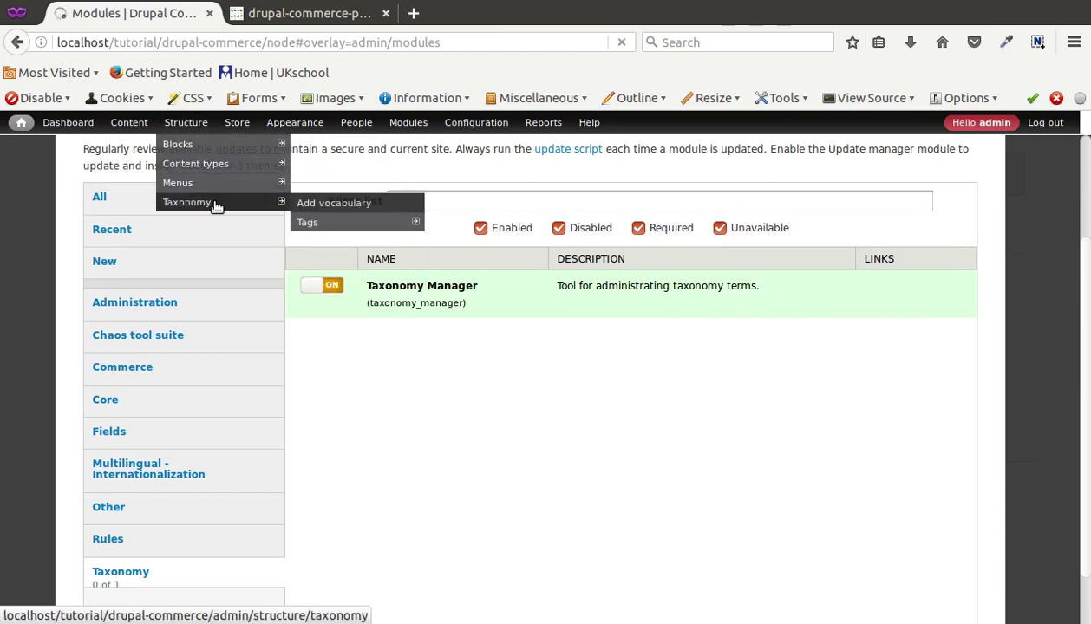
pyautogui.click(216, 203)
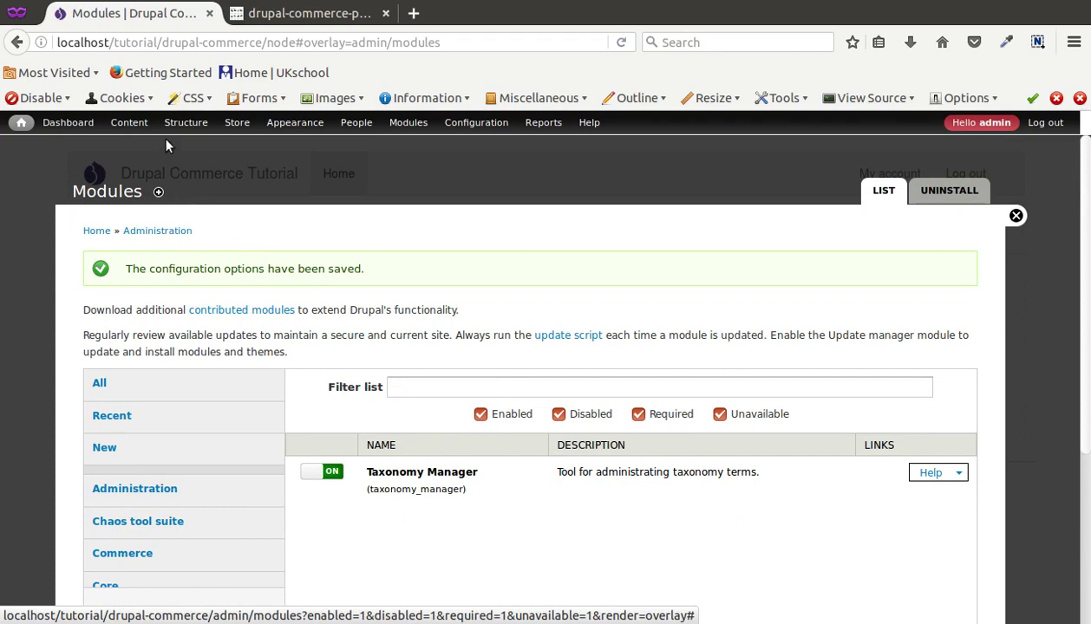
pyautogui.moveTo(186, 122)
pyautogui.moveTo(183, 204)
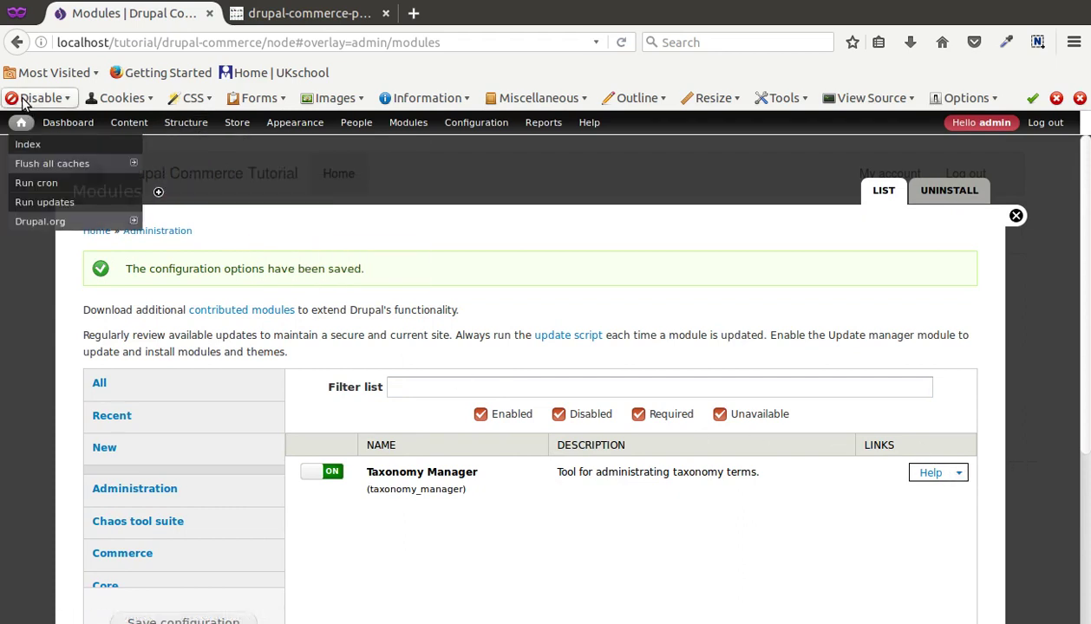
pyautogui.click(61, 163)
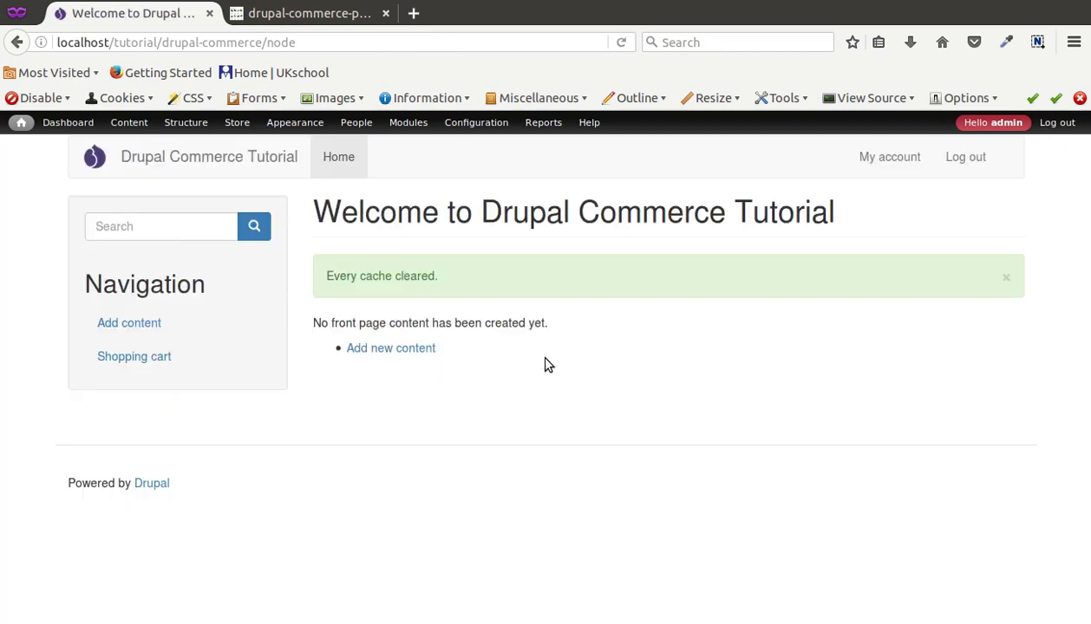
# - Open the Brands vocabulary in Taxonomy Manager
pyautogui.moveTo(177, 146)
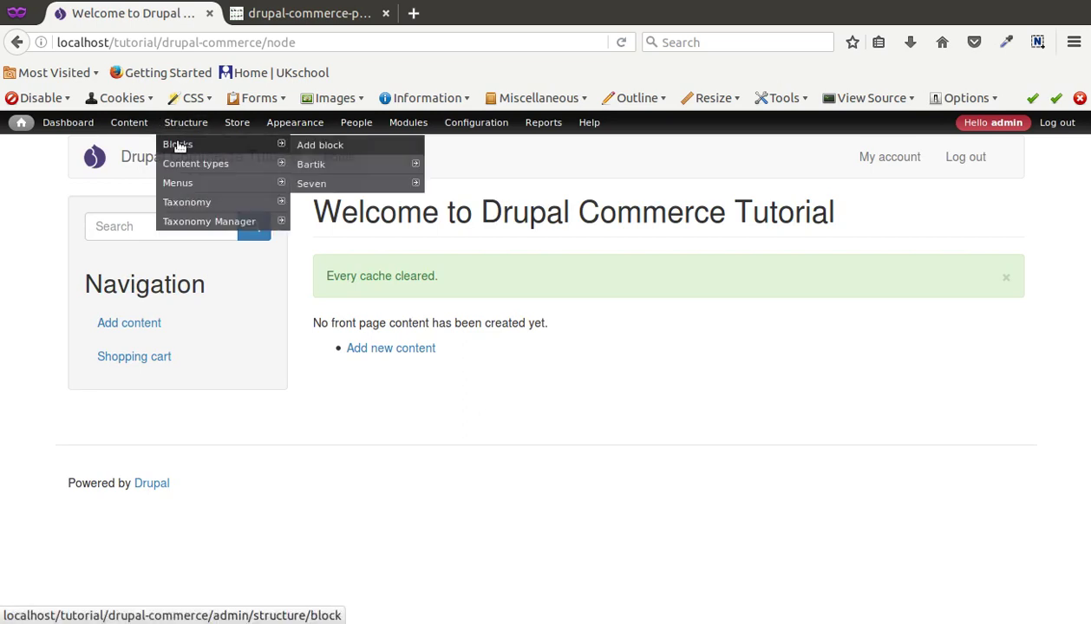
pyautogui.click(215, 222)
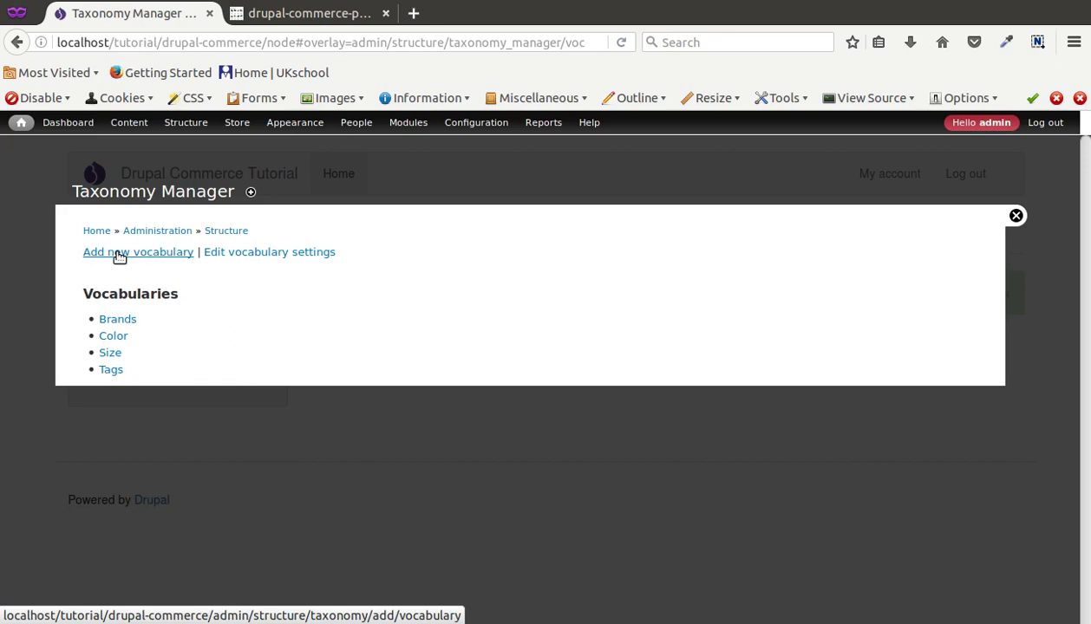
pyautogui.click(118, 320)
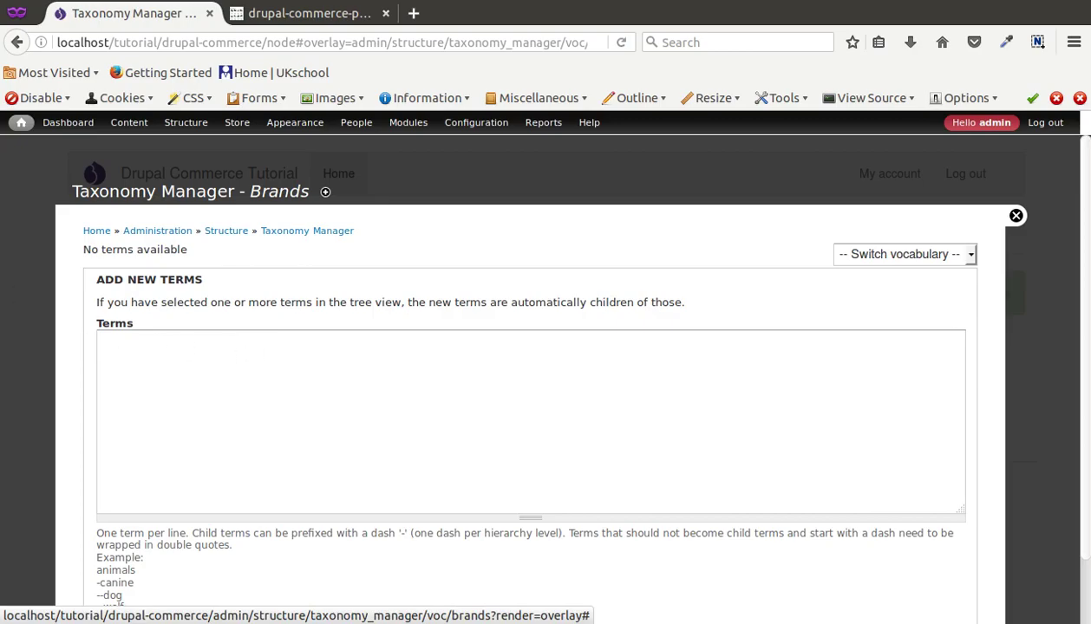
# - Copy Adidas, Himat, Lancer, Nike, Puma and Reebok from the text editor notes and add them as terms to the Brands vocabulary
pyautogui.hotkey('alt', 'Tab')
pyautogui.moveTo(224, 319); pyautogui.dragTo(150, 254)
pyautogui.hotkey('ctrl', 'c')
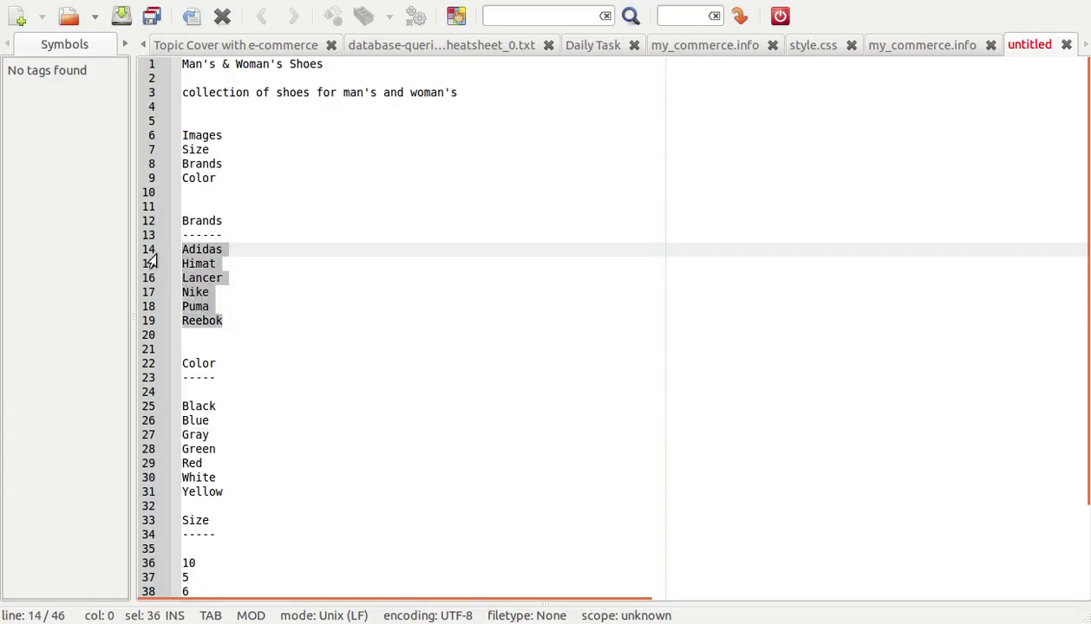
pyautogui.press('Tab')
pyautogui.hotkey('alt', 'Tab')
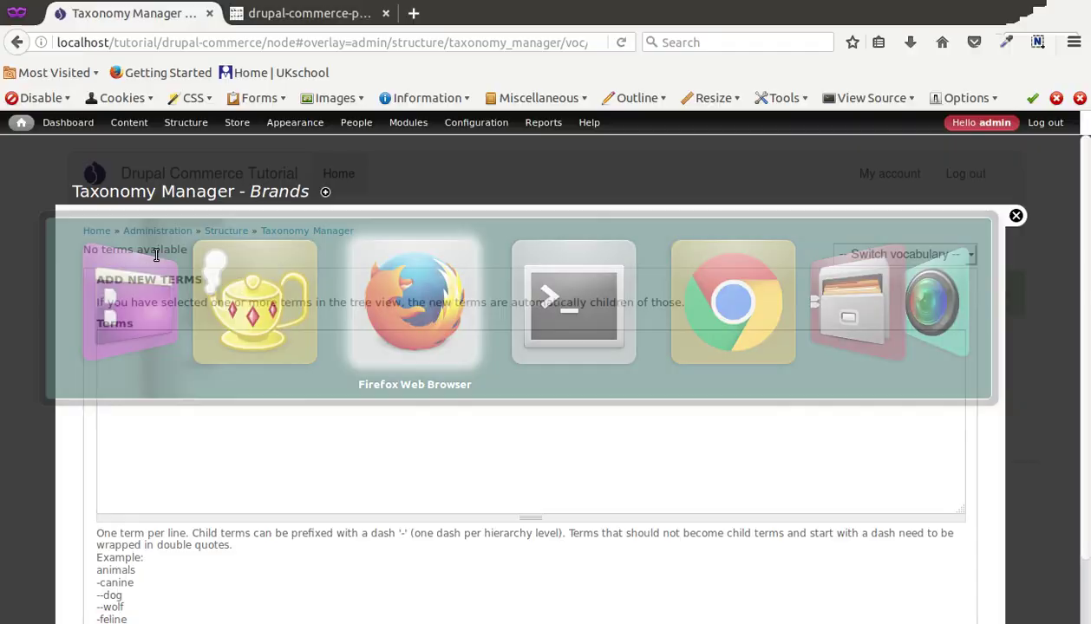
pyautogui.click(157, 341)
pyautogui.hotkey('ctrl', 'v')
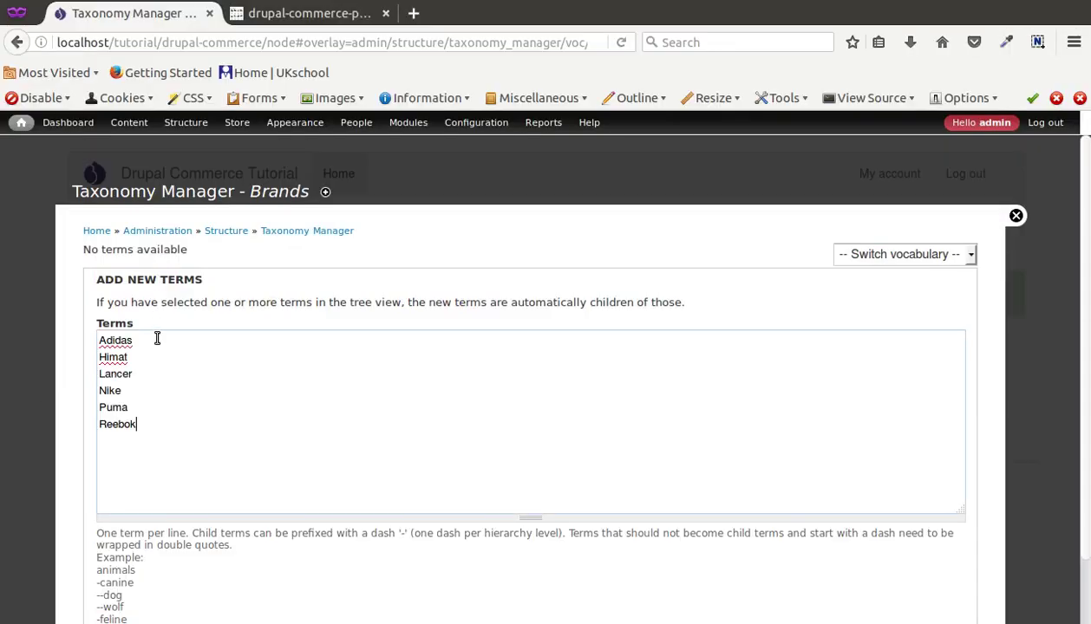
pyautogui.scroll(-2, 156, 339)
pyautogui.click(136, 581)
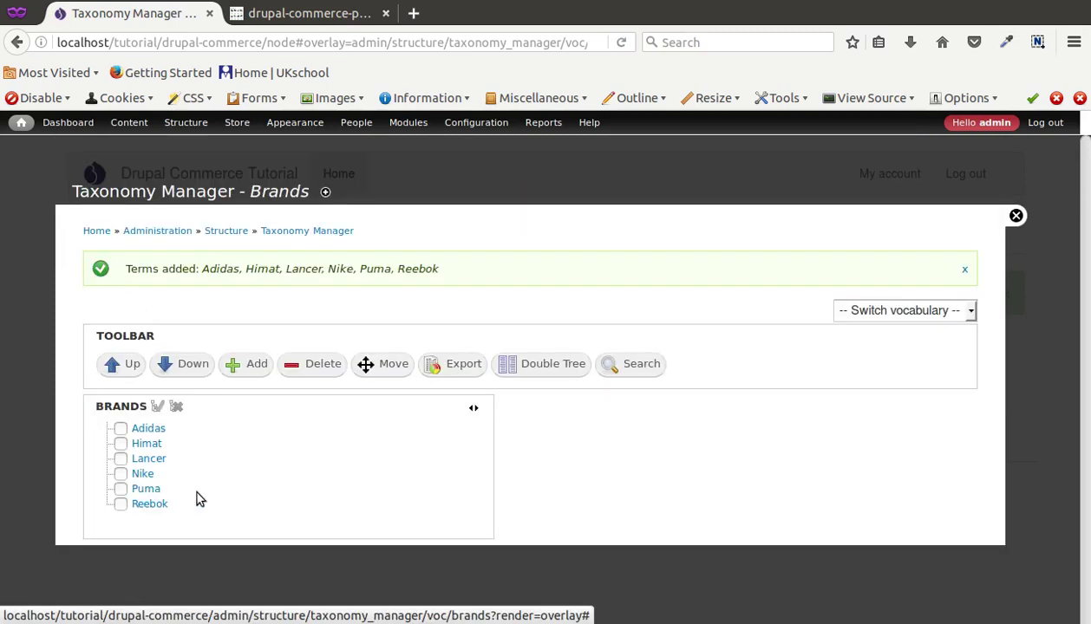
# - Check the term list of the Brands vocabulary on the site's Taxonomy page
pyautogui.click(225, 231)
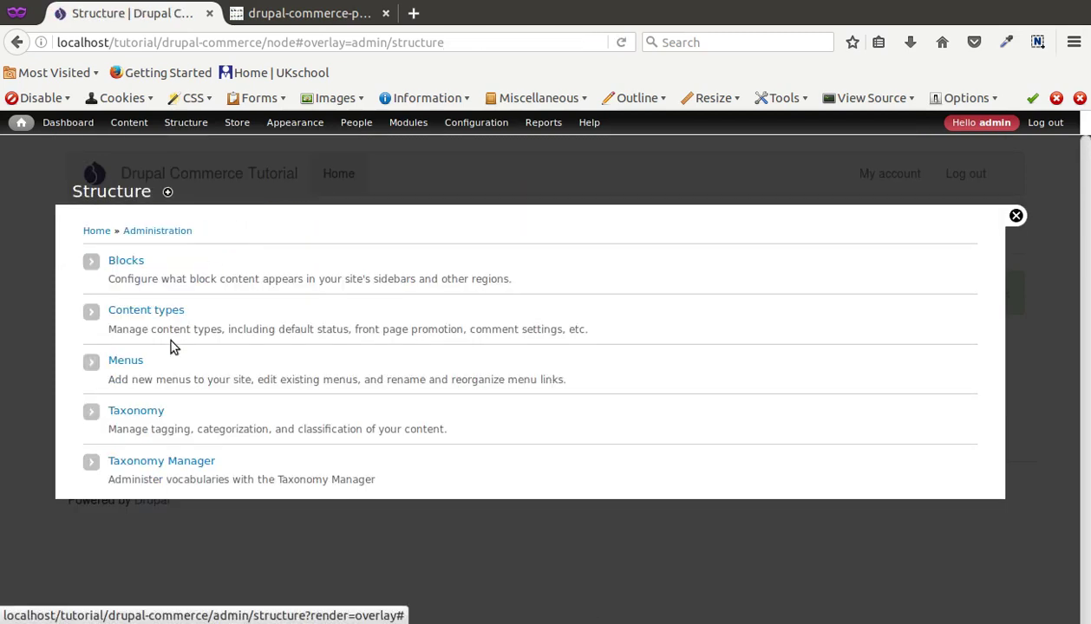
pyautogui.click(135, 410)
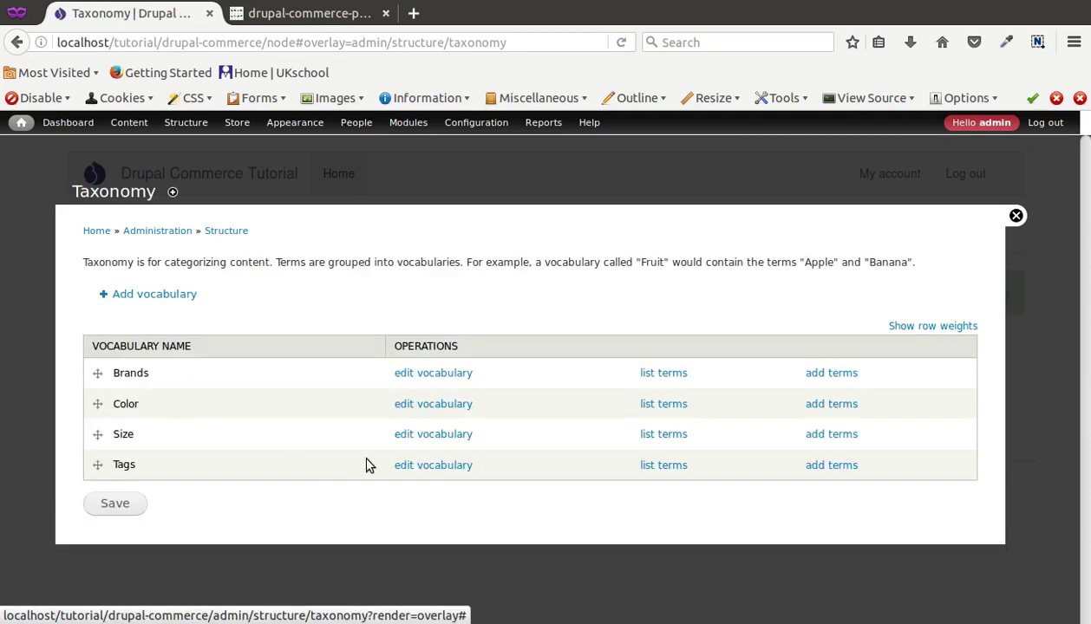
pyautogui.click(675, 376)
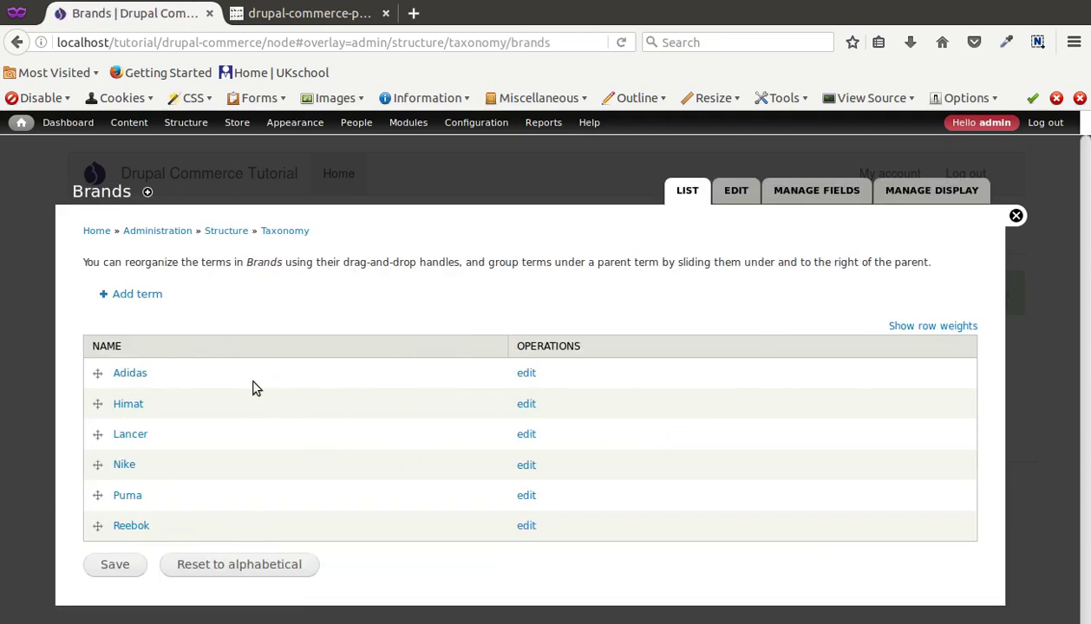
# - Open the Taxonomy Manager vocabulary overview and copy the seven color names, Black through Yellow, from the text editor notes
pyautogui.moveTo(185, 126)
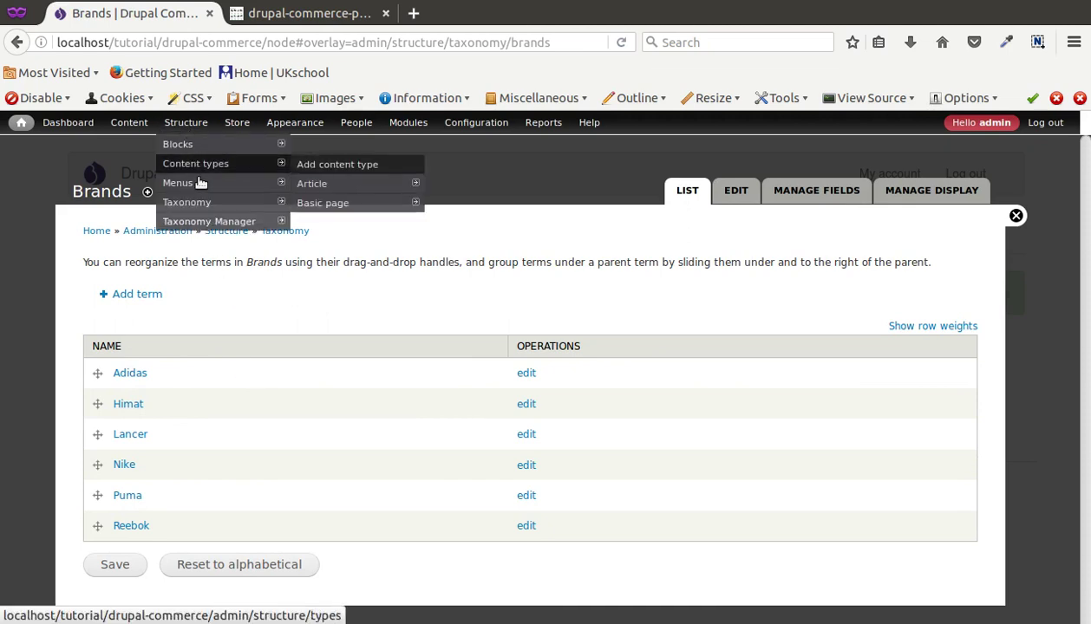
pyautogui.moveTo(209, 221)
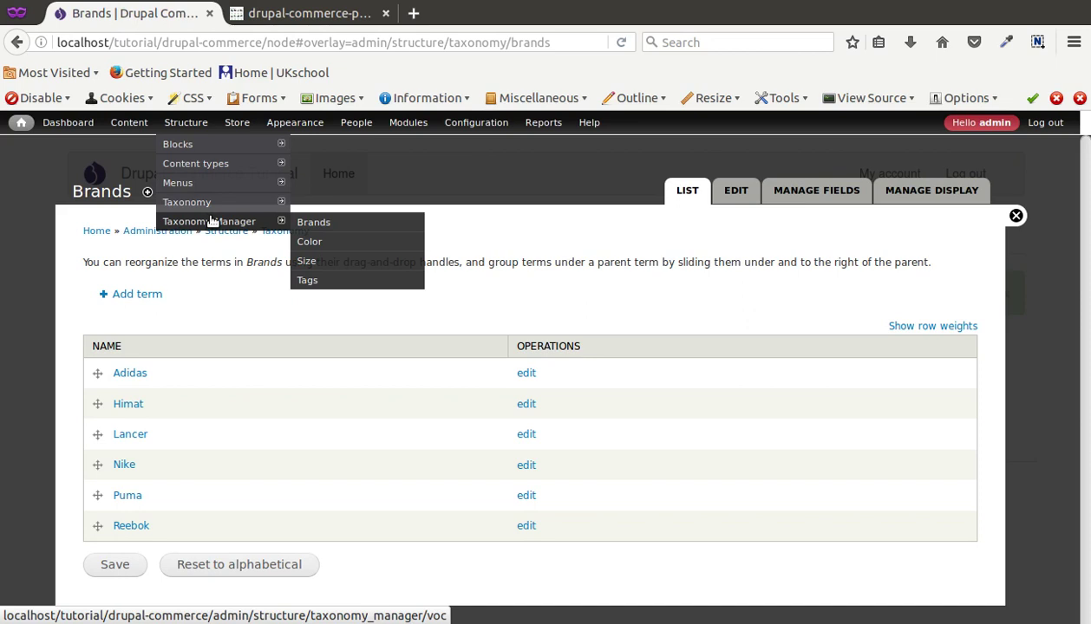
pyautogui.click(212, 221)
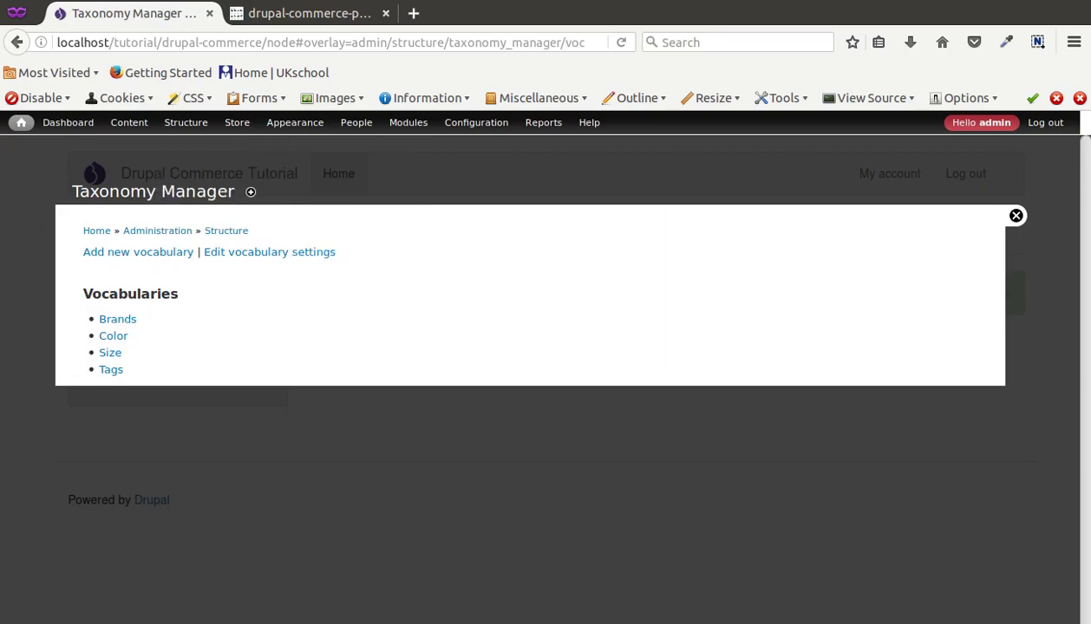
pyautogui.hotkey('alt', 'Tab')
pyautogui.moveTo(224, 492); pyautogui.dragTo(141, 409)
pyautogui.hotkey('ctrl', 'c')
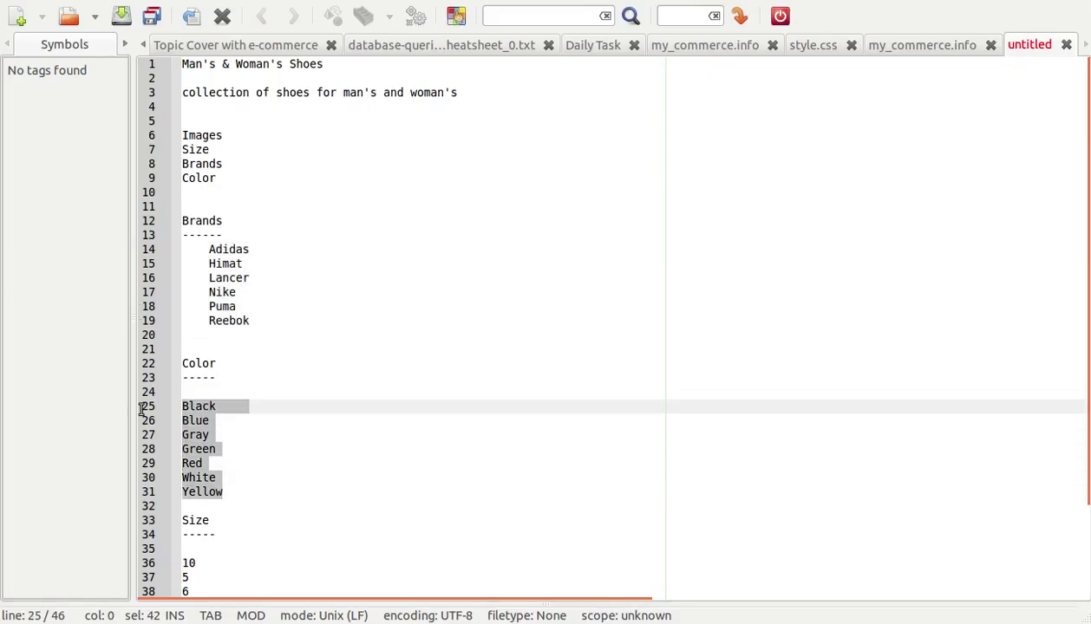
# - Back in Firefox, add Black, Blue, Gray, Green, Red, White and Yellow as terms to the Color vocabulary
pyautogui.hotkey('alt', 'Tab')
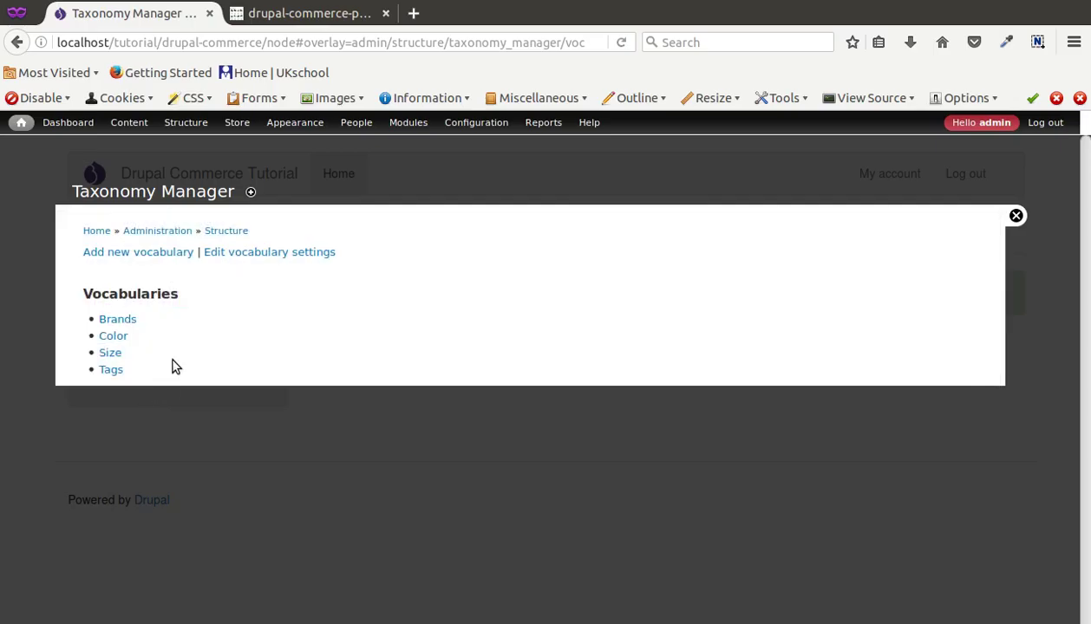
pyautogui.click(114, 338)
pyautogui.click(226, 370)
pyautogui.hotkey('ctrl', 'v')
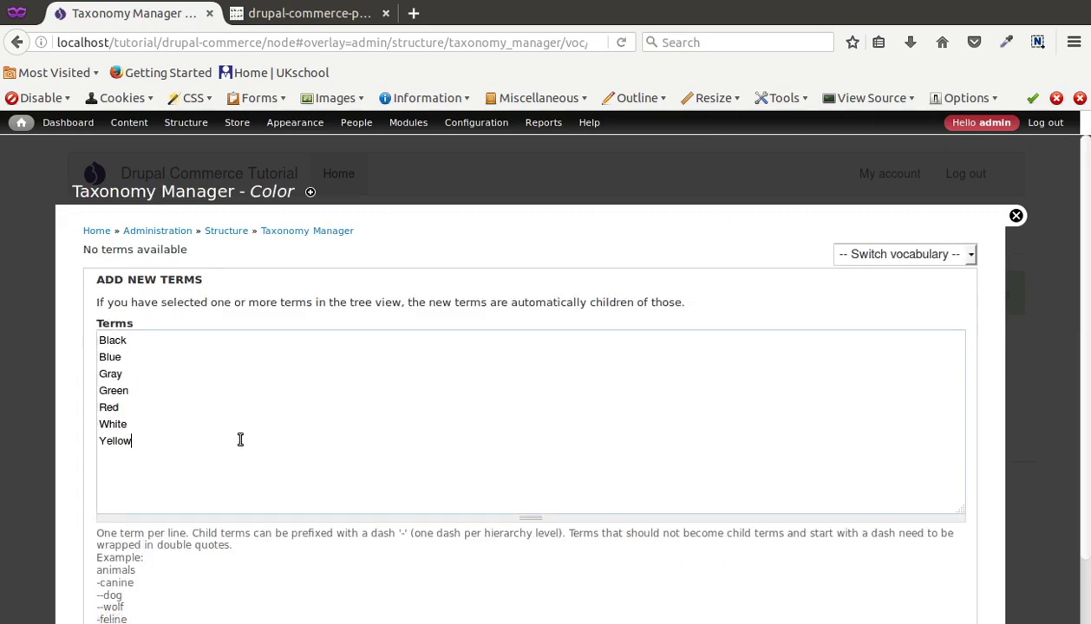
pyautogui.scroll(-2, 240, 440)
pyautogui.click(139, 575)
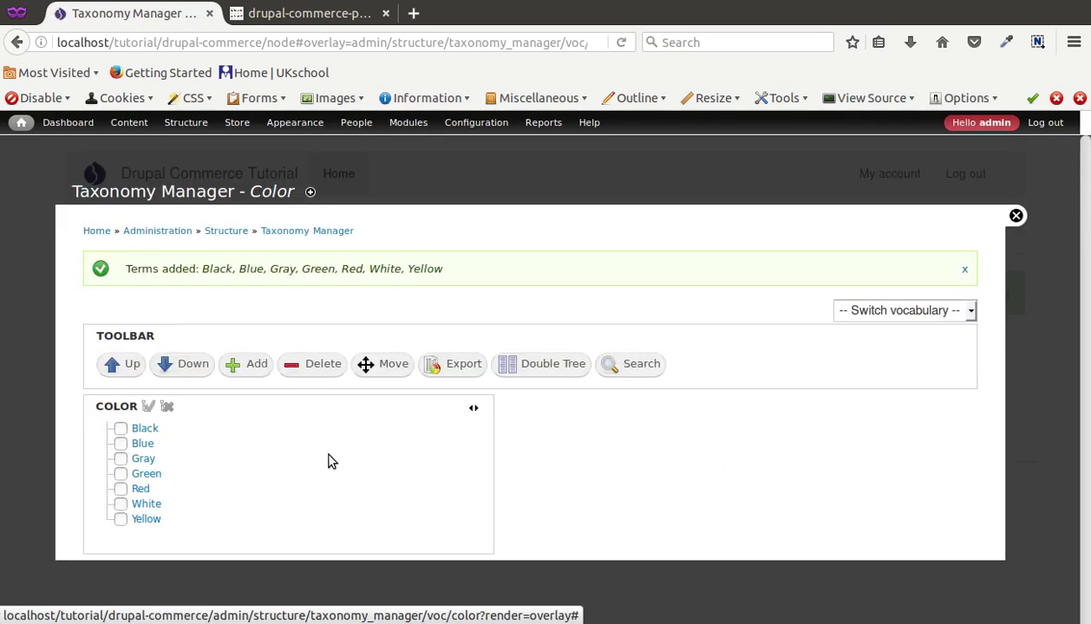
# - Switch to the text editor and bring the Size list in the notes into view
pyautogui.hotkey('alt', 'Tab')
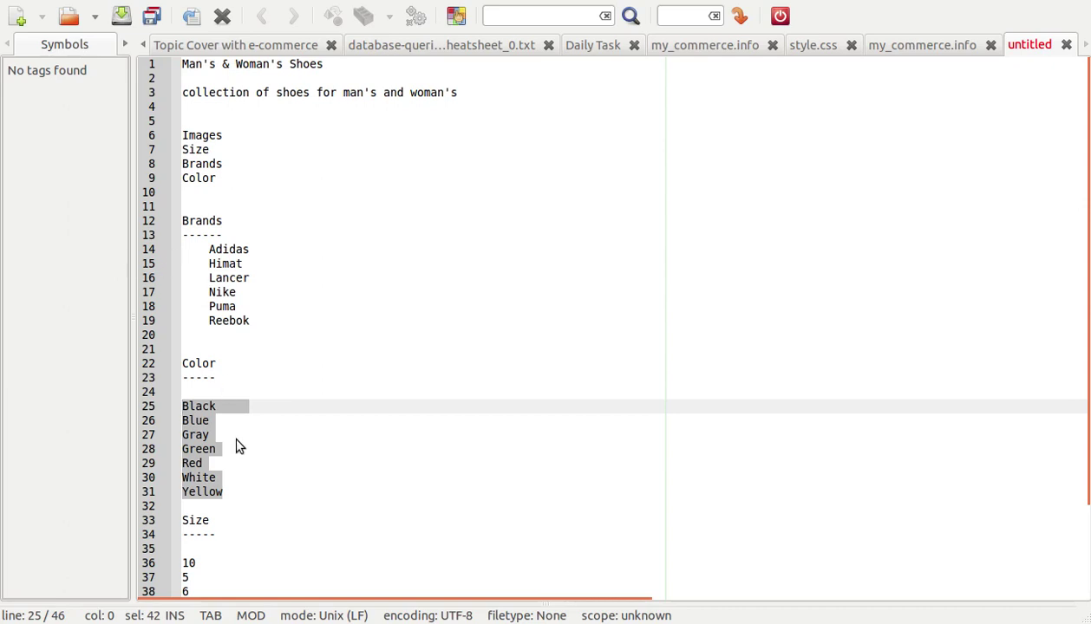
pyautogui.scroll(-3, 207, 541)
pyautogui.moveTo(205, 520); pyautogui.dragTo(126, 455)
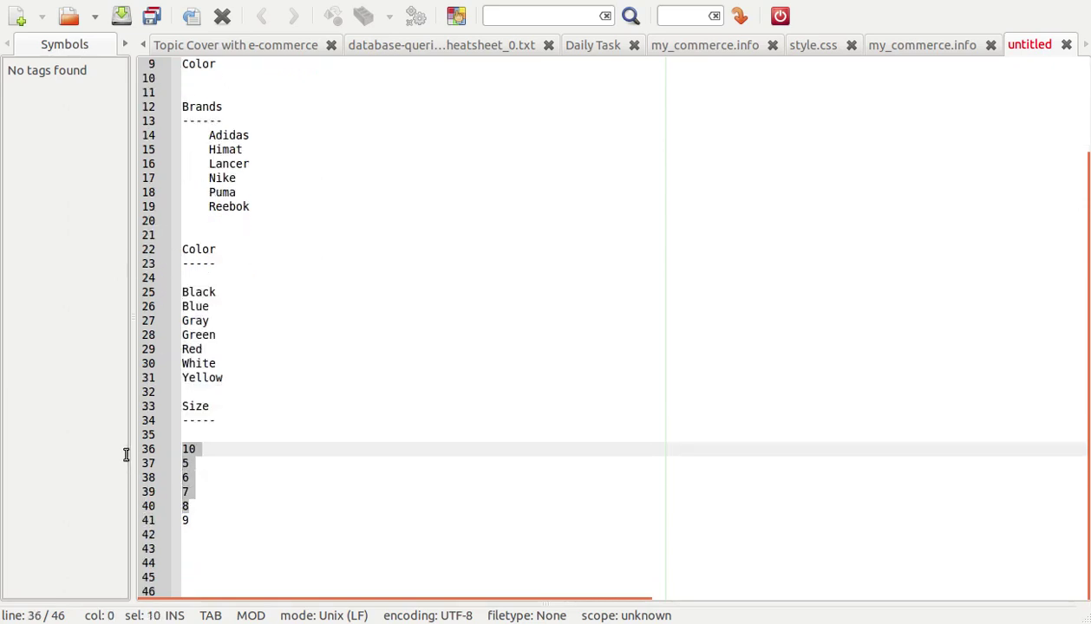
pyautogui.click(205, 522)
pyautogui.rightClick(192, 521)
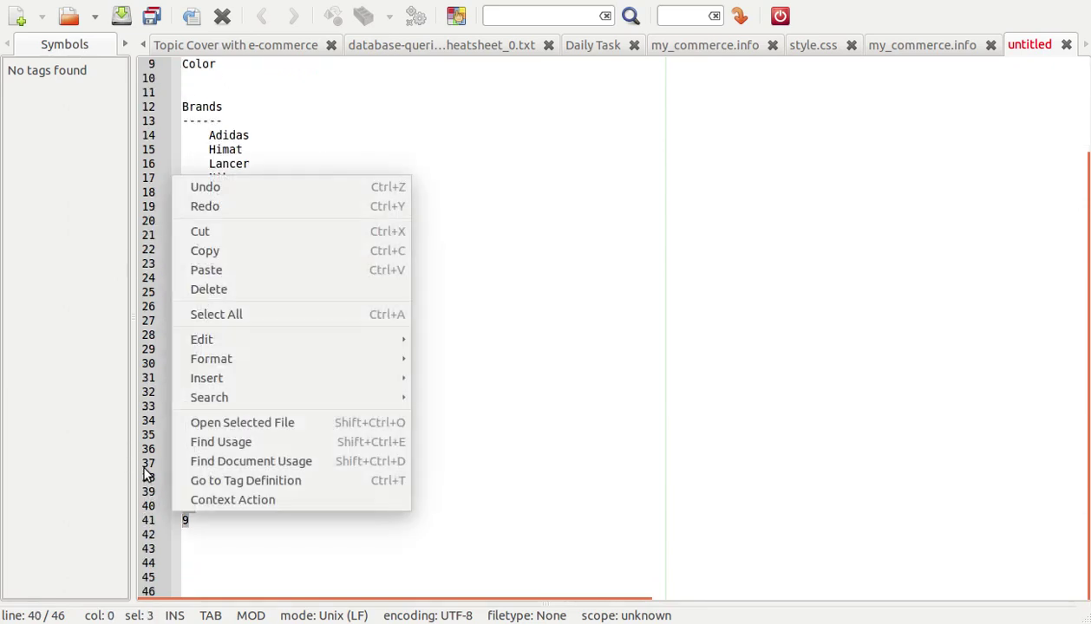
pyautogui.click(234, 541)
pyautogui.press('Left')
# - Copy the size values 10, 5, 6, 7, 8 and 9 from the notes
pyautogui.click(189, 448)
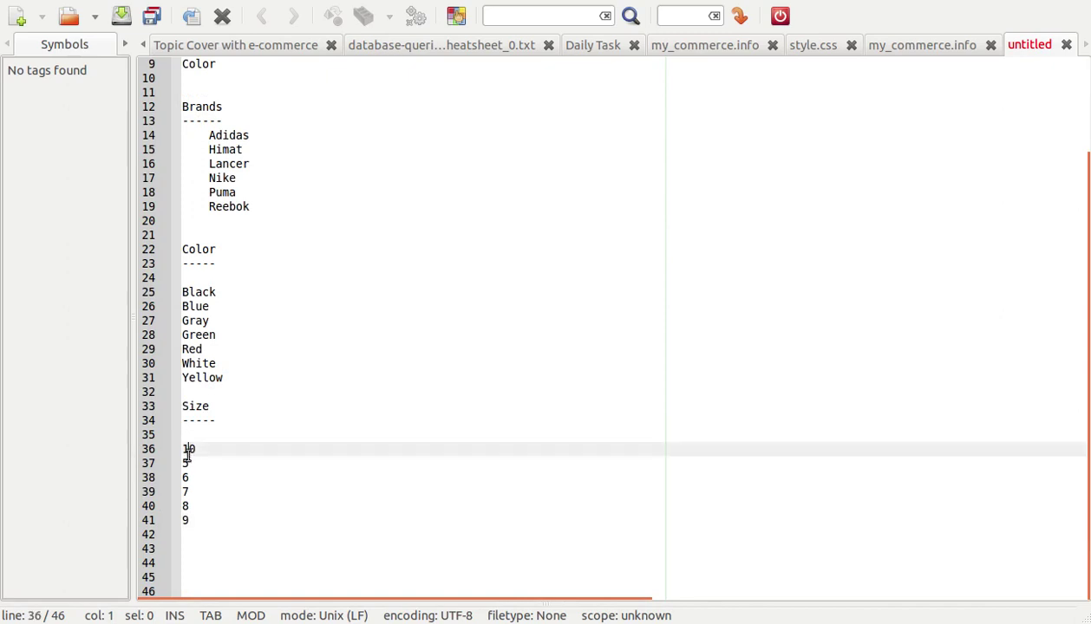
pyautogui.press('Home')
pyautogui.hotkey('shift', 'Down')
pyautogui.hotkey('shift', 'Down')
pyautogui.hotkey('shift', 'Down')
pyautogui.hotkey('shift', 'Down')
pyautogui.hotkey('shift', 'Down')
pyautogui.hotkey('shift', 'Down')
pyautogui.hotkey('shift', 'Up')
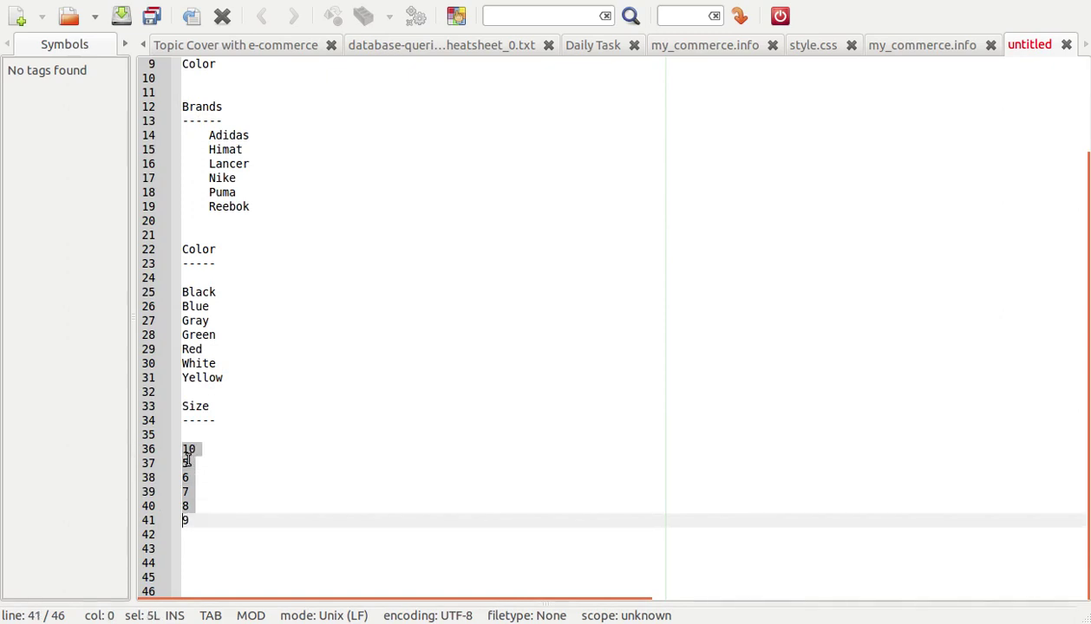
pyautogui.hotkey('shift', 'Down')
pyautogui.hotkey('ctrl', 'c')
# - Return to Firefox and add 10, 5, 6, 7, 8 and 9 as terms to the Size vocabulary in Taxonomy Manager
pyautogui.hotkey('alt', 'Tab')
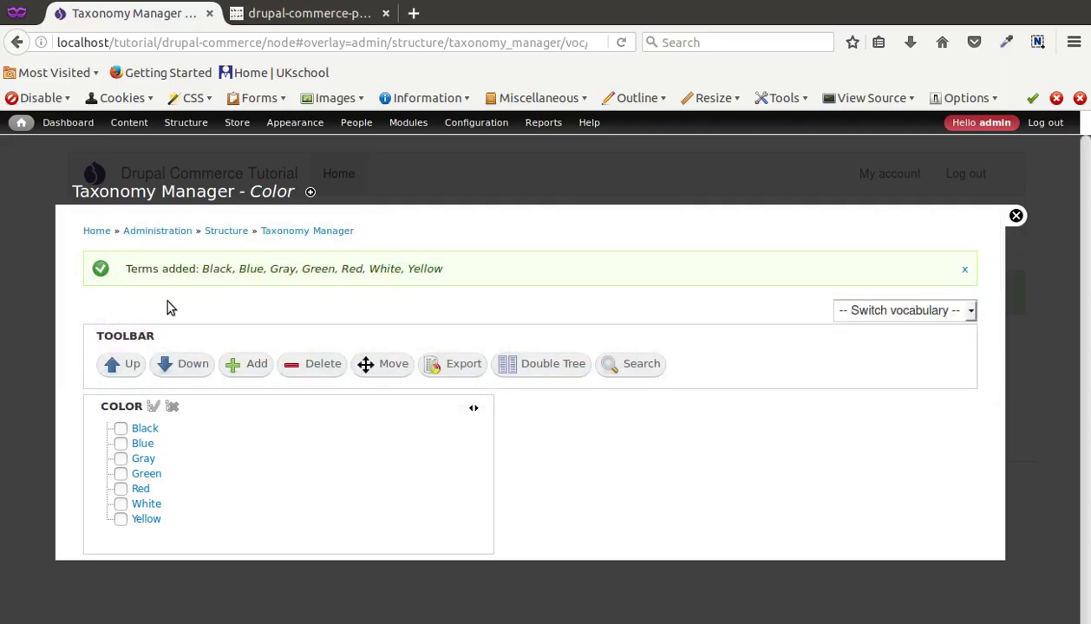
pyautogui.click(314, 230)
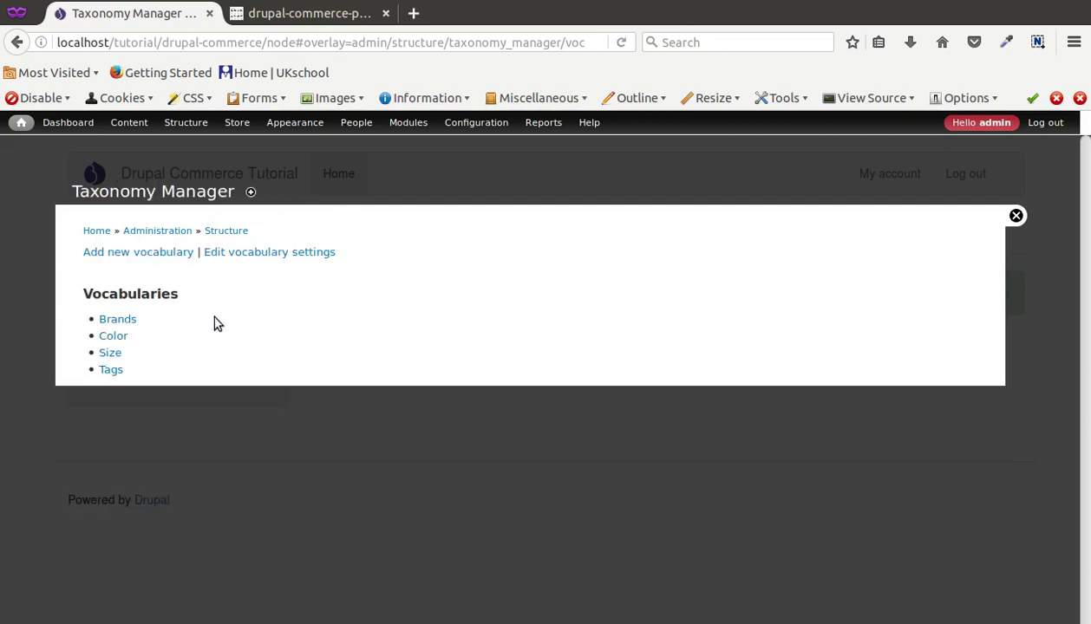
pyautogui.click(112, 353)
pyautogui.click(185, 357)
pyautogui.hotkey('ctrl', 'v')
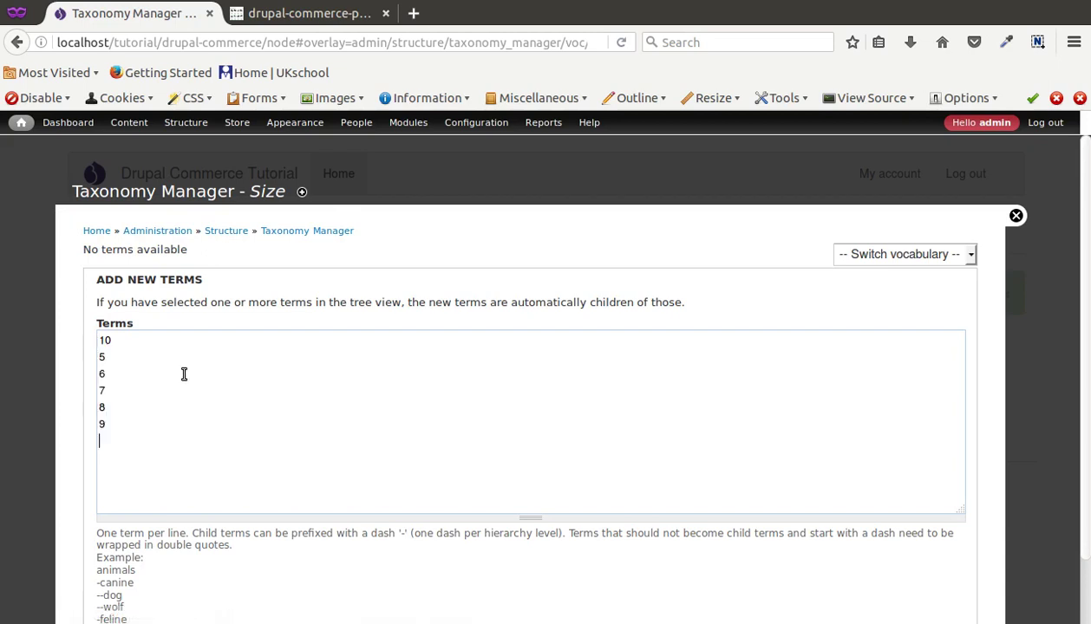
pyautogui.scroll(-2, 174, 420)
pyautogui.press('BackSpace')
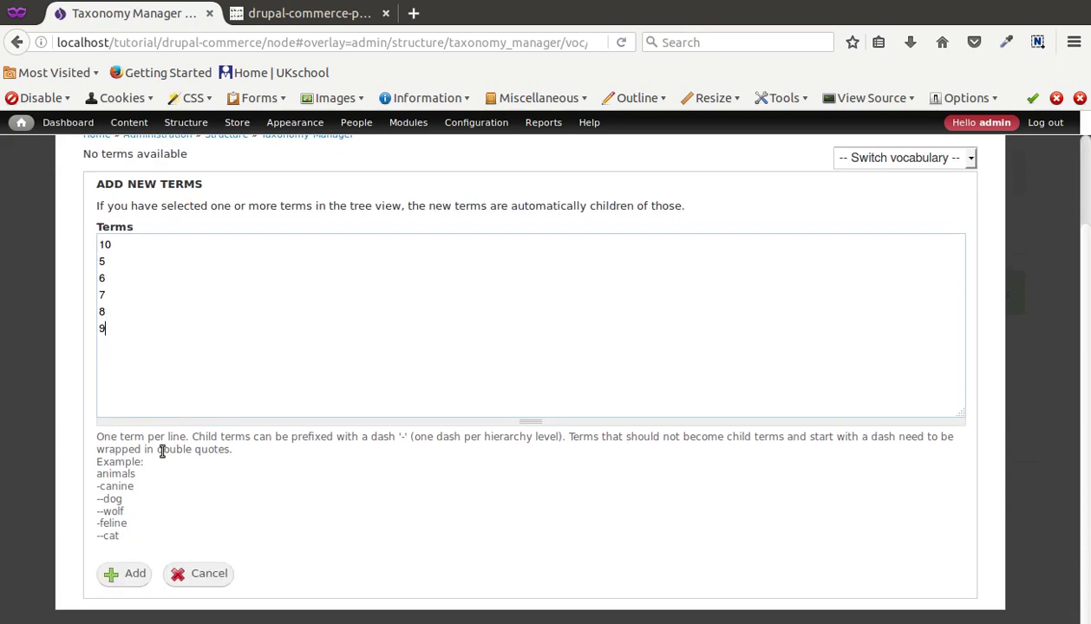
pyautogui.click(126, 572)
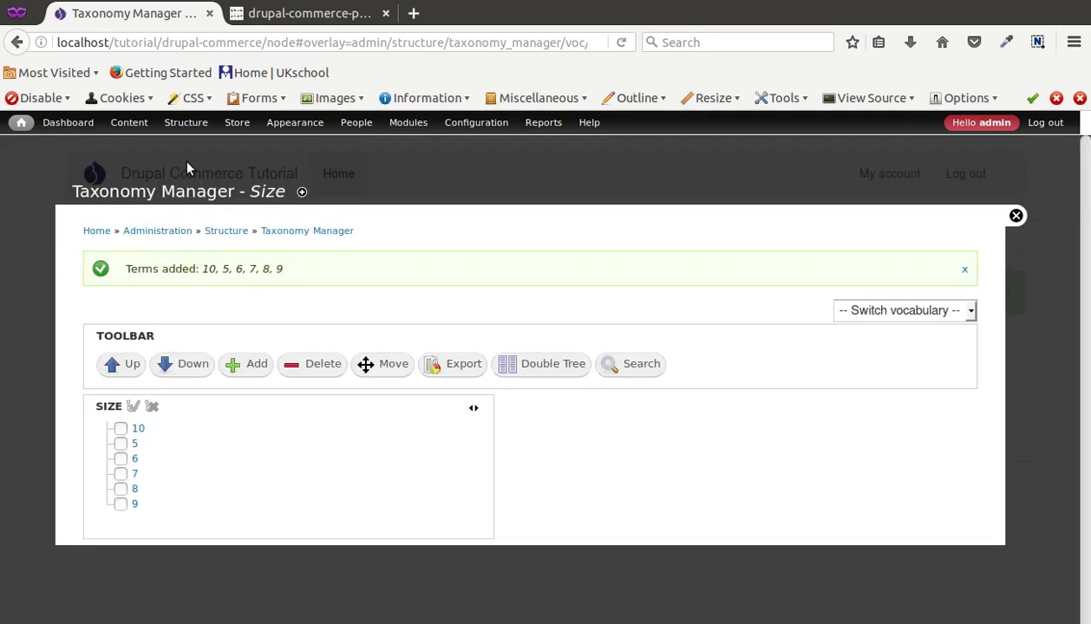
# - Check the term list of the Color vocabulary on the site's Taxonomy page
pyautogui.click(187, 202)
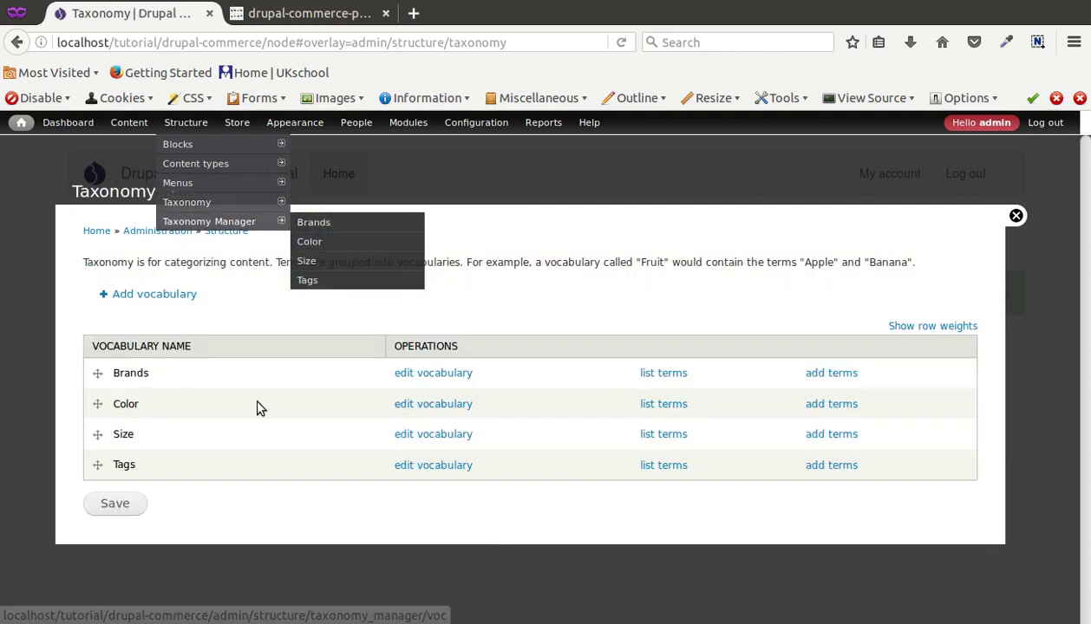
pyautogui.click(657, 415)
# - Open the field management page of the Man's & Woman's Shoes product type
pyautogui.moveTo(160, 114)
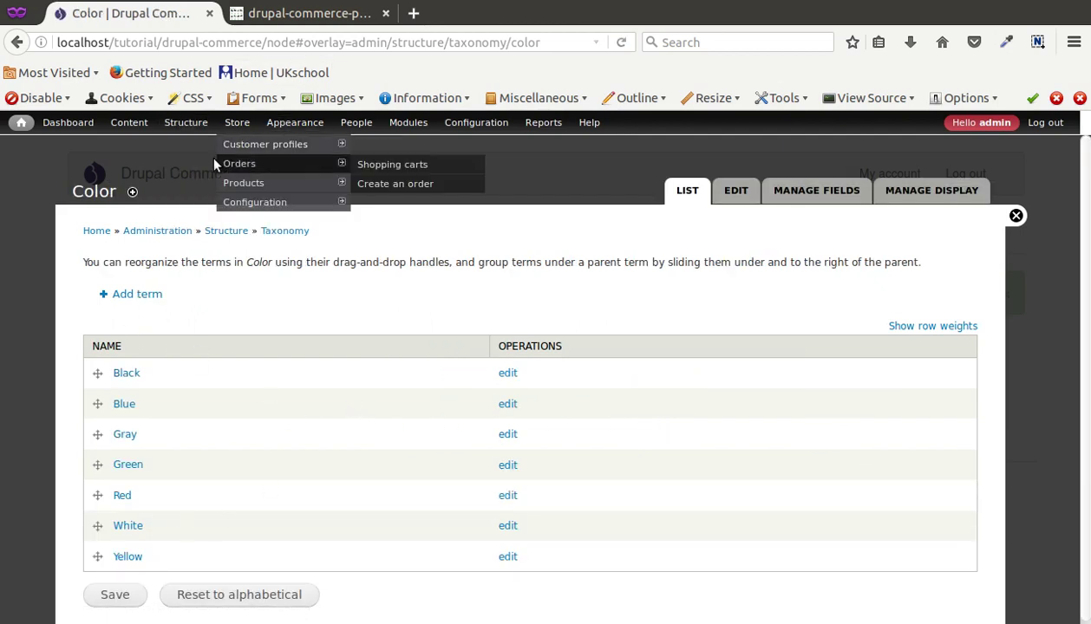
pyautogui.moveTo(386, 189)
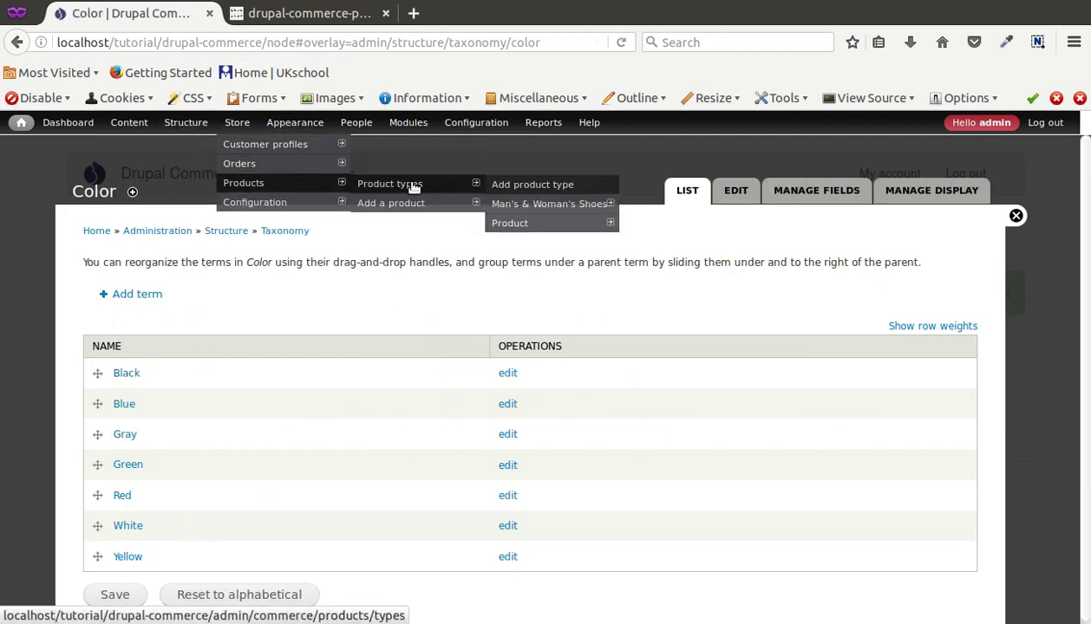
pyautogui.moveTo(531, 212)
pyautogui.click(652, 210)
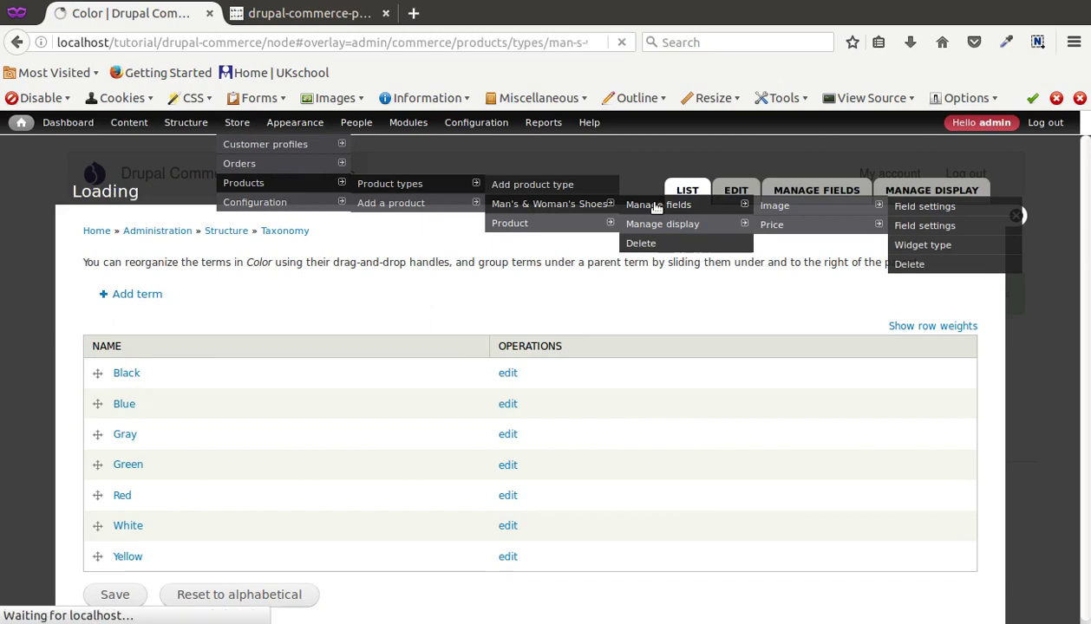
# - Switch to the notes in the text editor and copy the field name Size
pyautogui.scroll(-1, 321, 462)
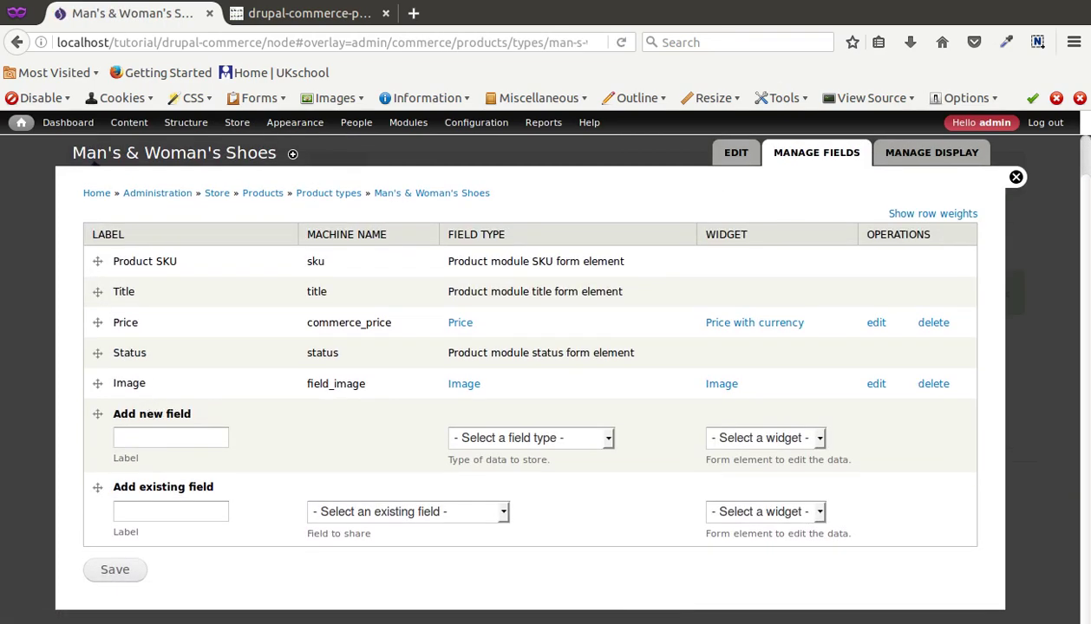
pyautogui.click(10, 271)
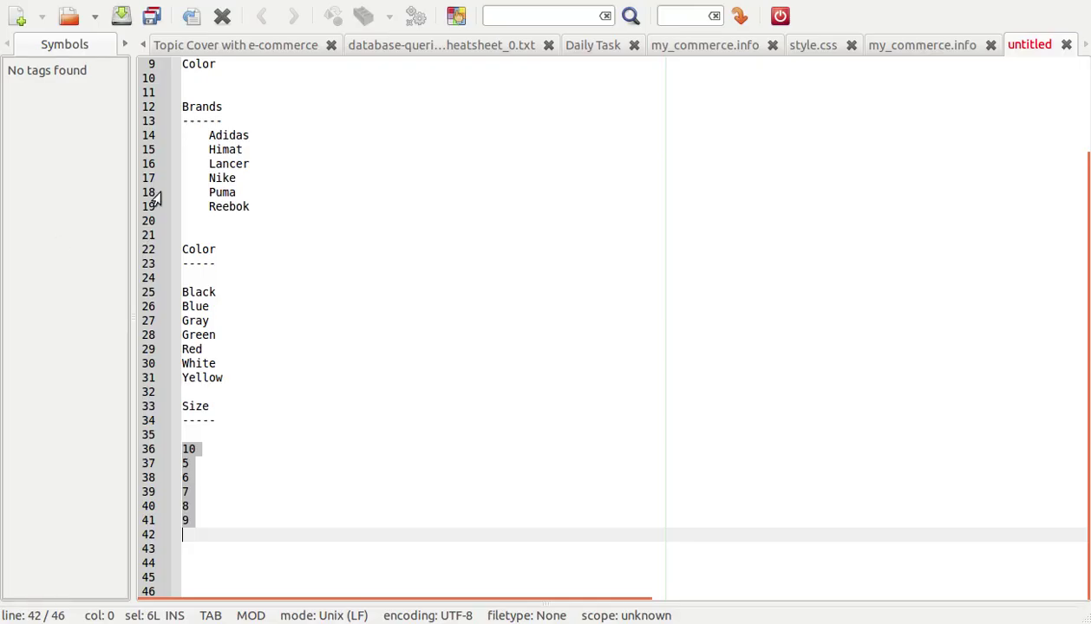
pyautogui.doubleClick(200, 149)
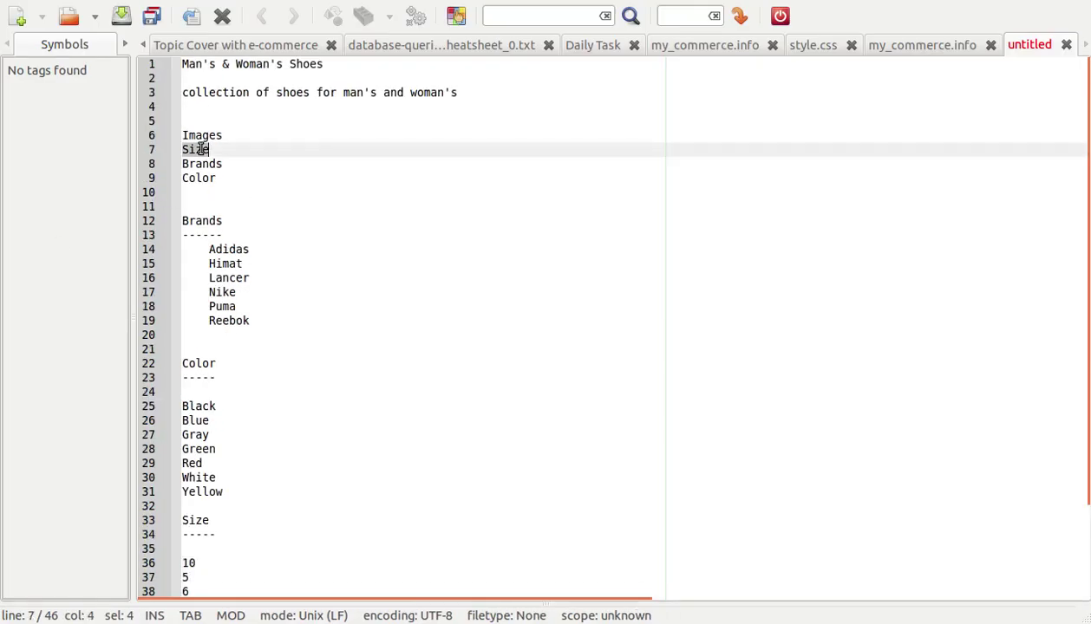
# - Return to Firefox and add a new field labeled Size with field type Term reference and the Select list widget
pyautogui.hotkey('alt', 'Tab')
pyautogui.click(201, 432)
pyautogui.write('Size')
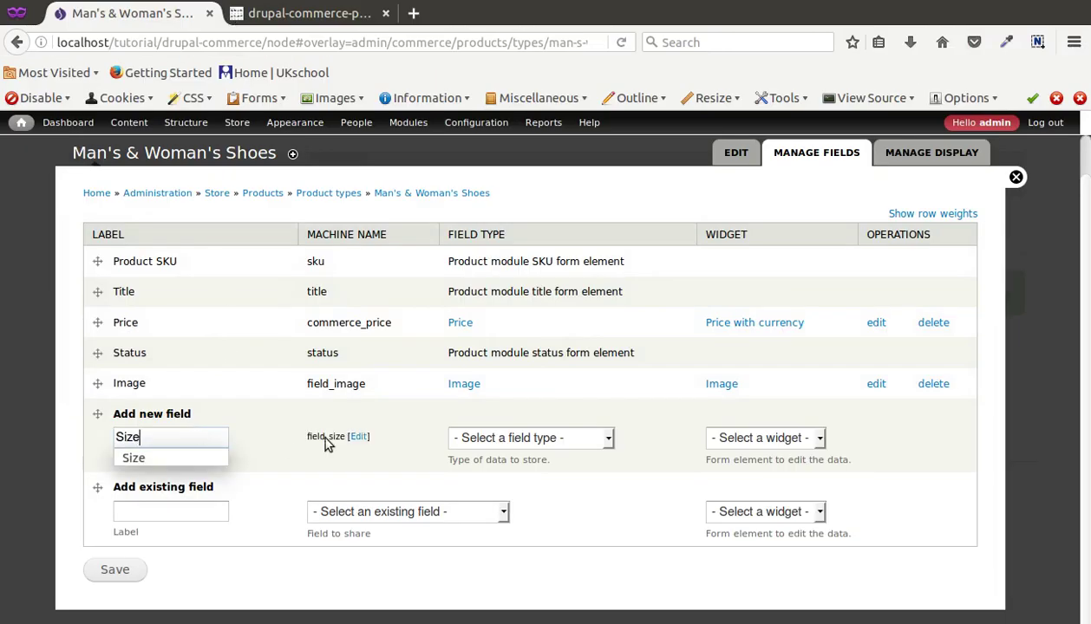
pyautogui.click(526, 438)
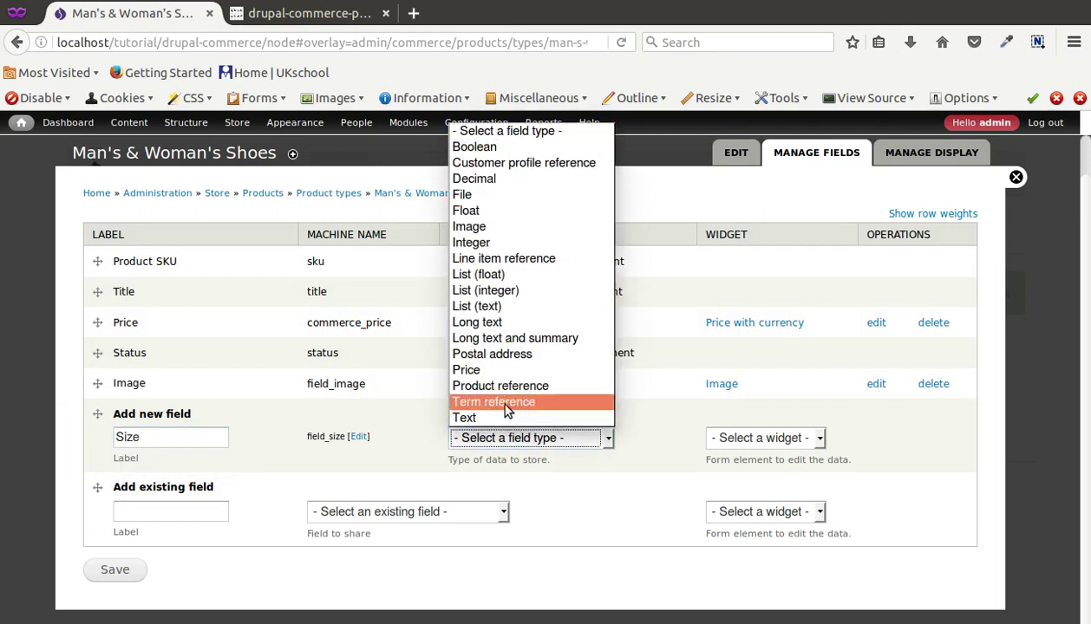
pyautogui.click(507, 405)
pyautogui.click(699, 440)
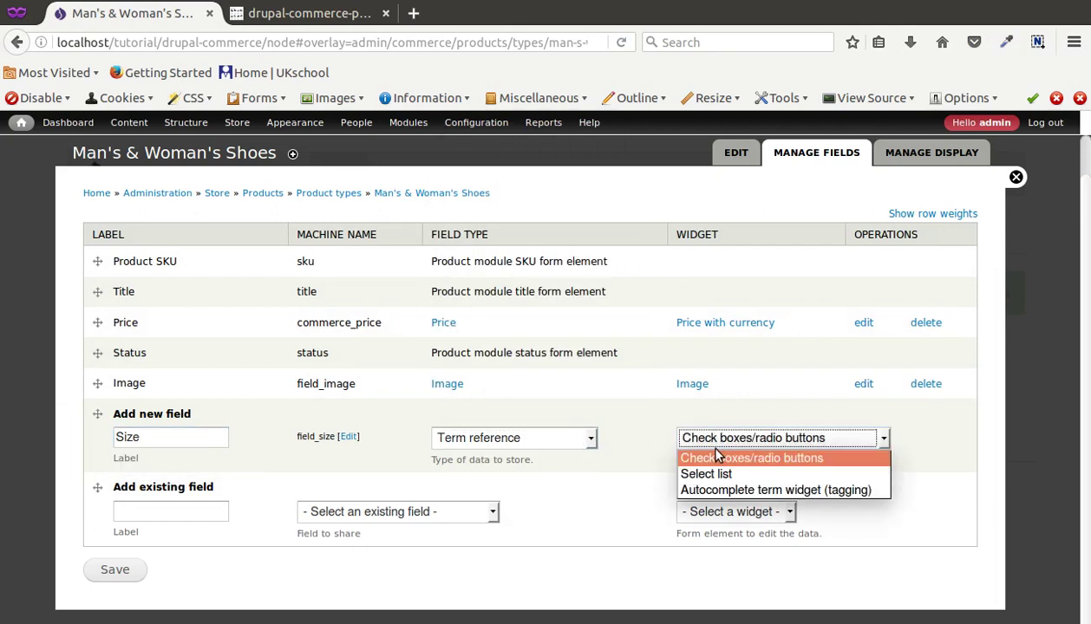
pyautogui.click(698, 474)
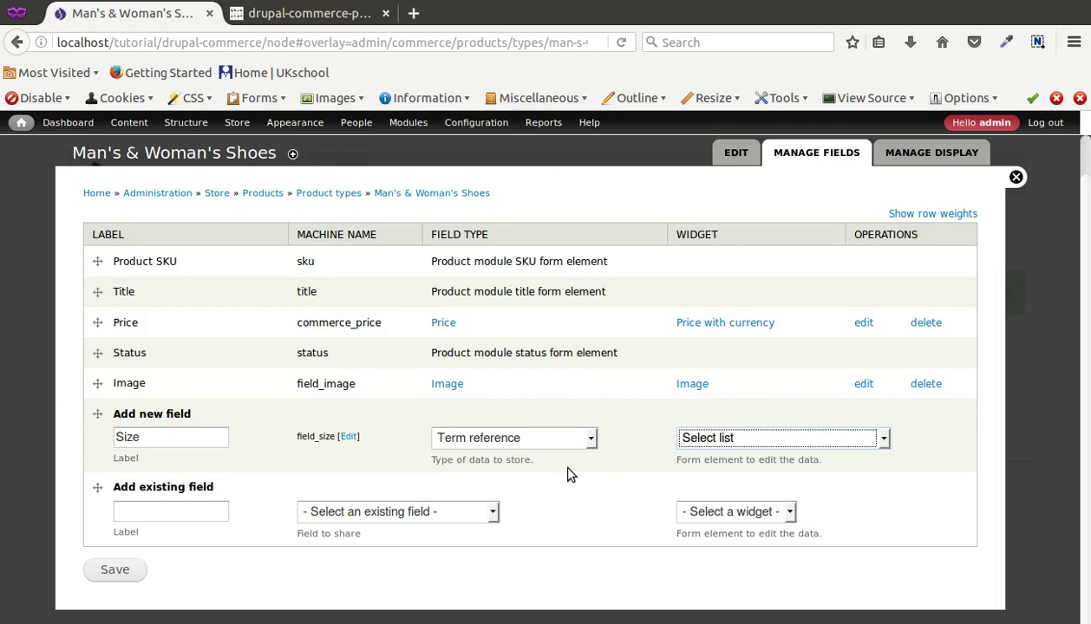
pyautogui.click(114, 568)
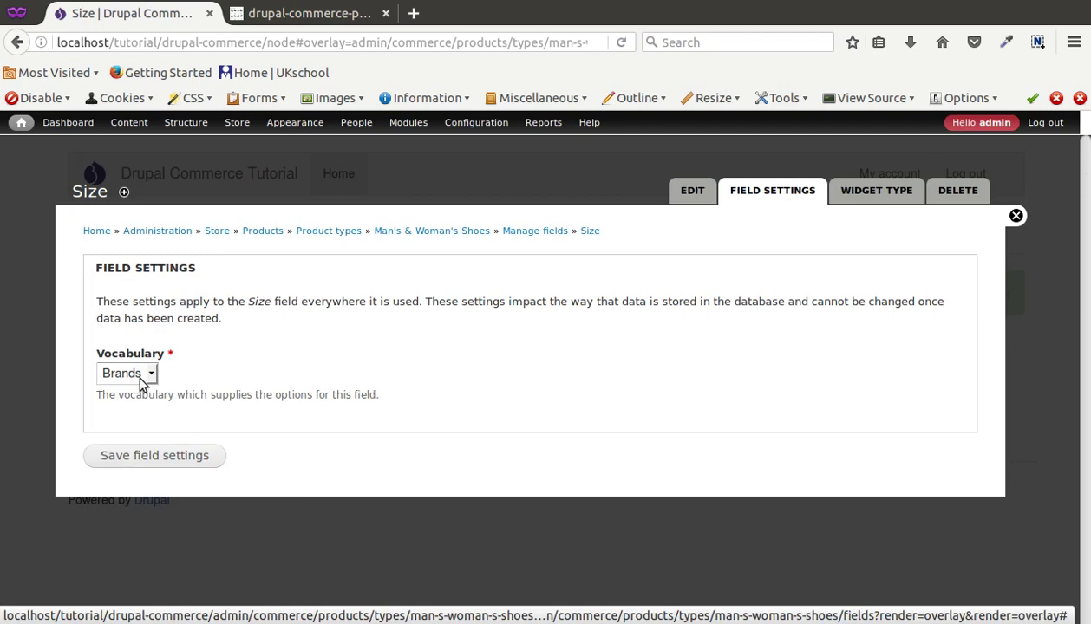
# - Assign the Size vocabulary to the Size field and save its settings with the default options
pyautogui.click(139, 375)
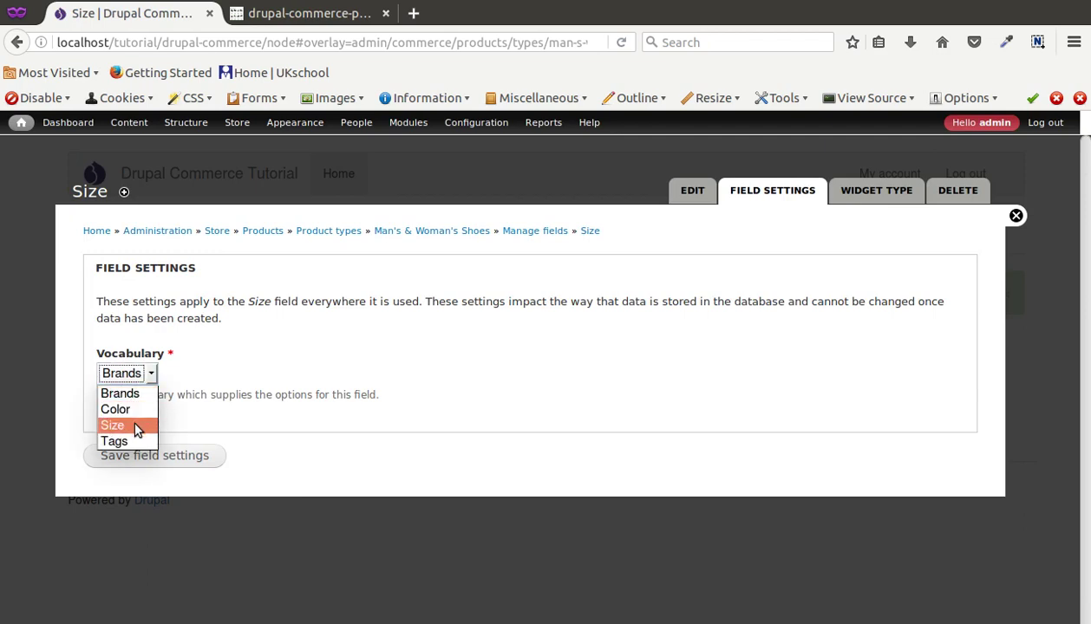
pyautogui.click(135, 425)
pyautogui.click(159, 457)
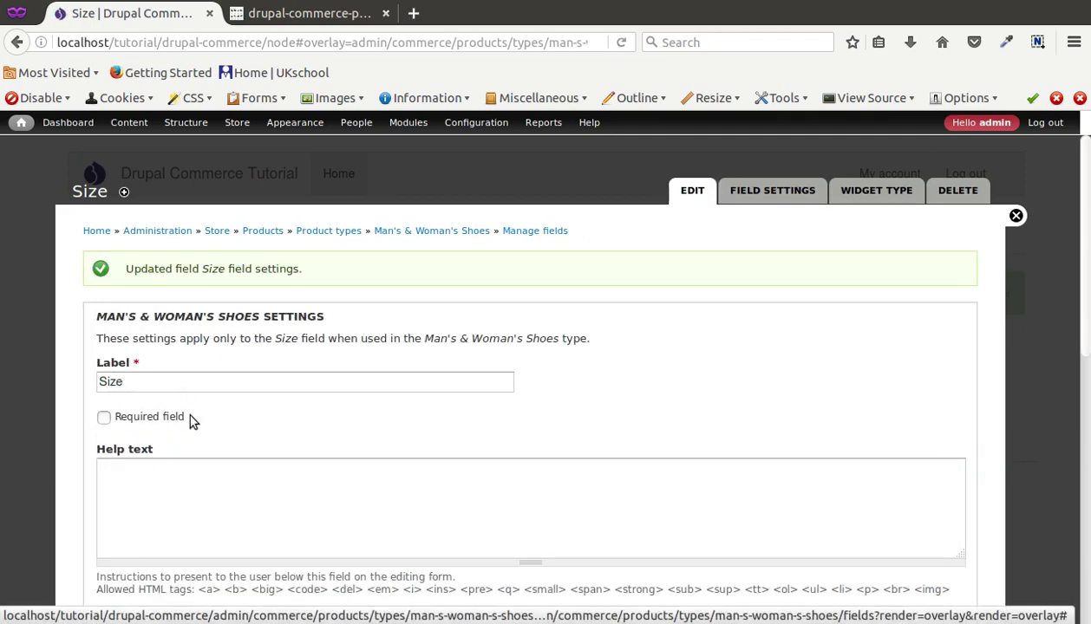
pyautogui.scroll(-10, 189, 419)
pyautogui.scroll(4, 189, 461)
pyautogui.scroll(-4, 192, 461)
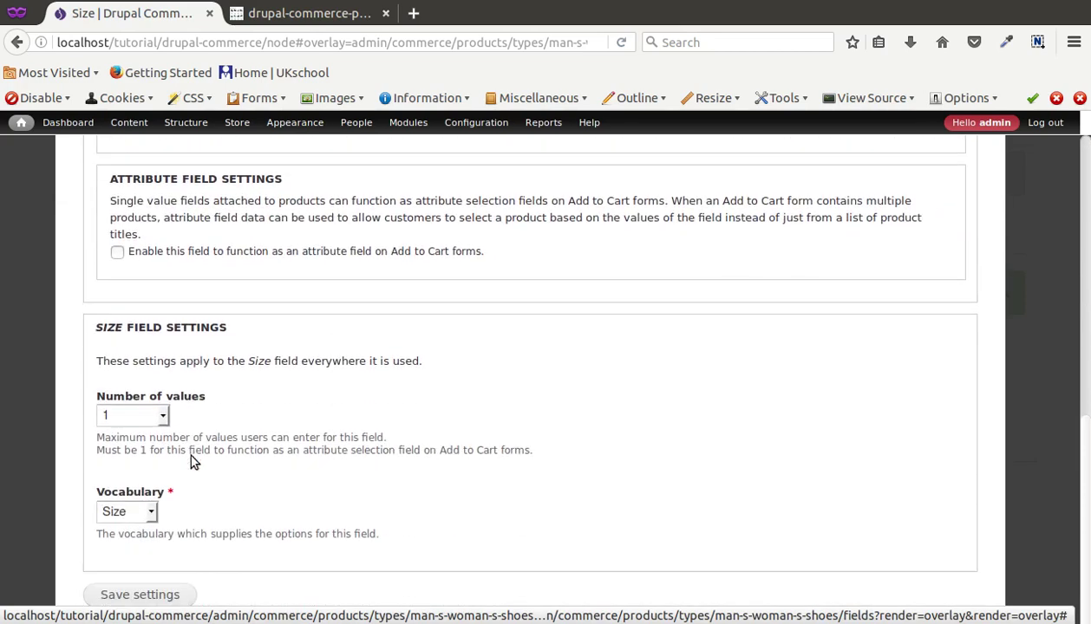
pyautogui.click(137, 571)
# - Switch to the notes and copy the field name Brands
pyautogui.hotkey('alt', 'Tab')
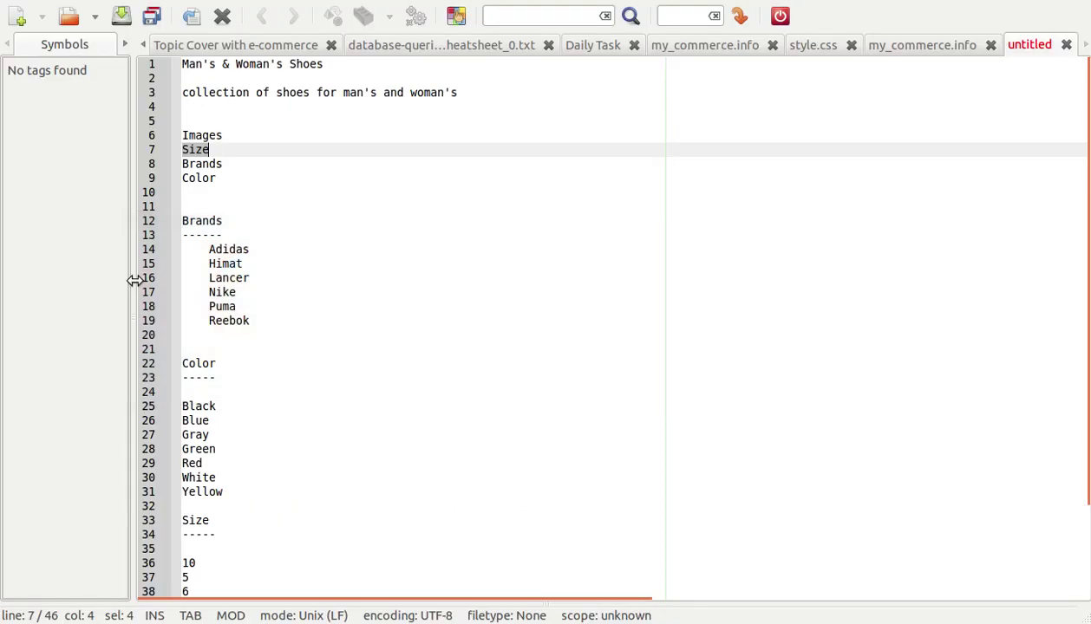
pyautogui.doubleClick(205, 164)
pyautogui.hotkey('ctrl', 'c')
# - Return to Firefox and add a new field labeled Brands with field type Term reference and the Select list widget
pyautogui.hotkey('alt', 'Tab')
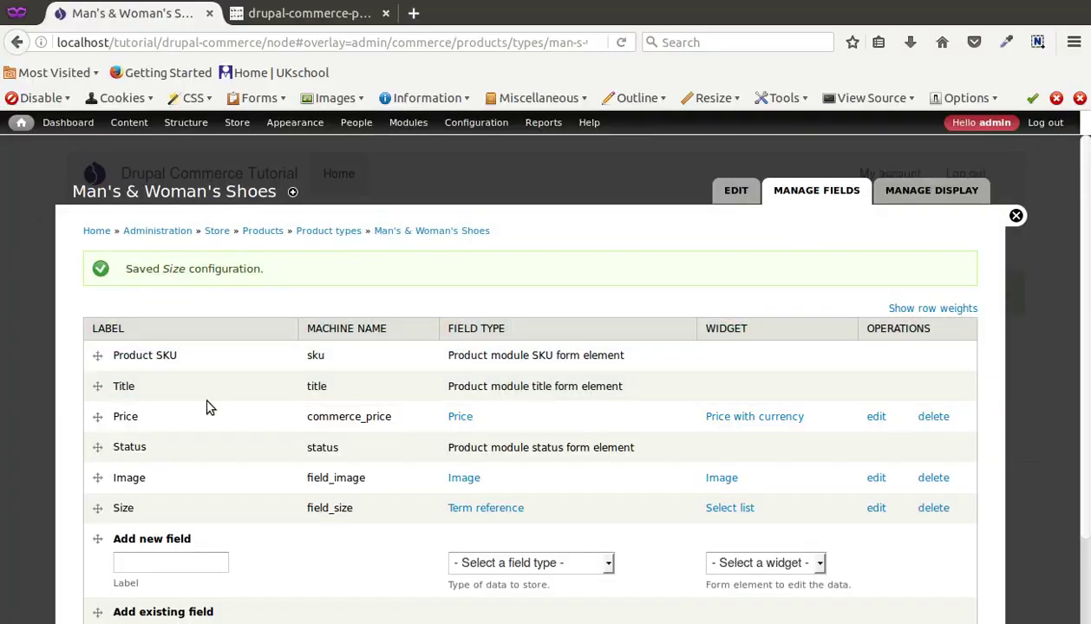
pyautogui.click(165, 560)
pyautogui.hotkey('ctrl', 'v')
pyautogui.scroll(-3, 420, 557)
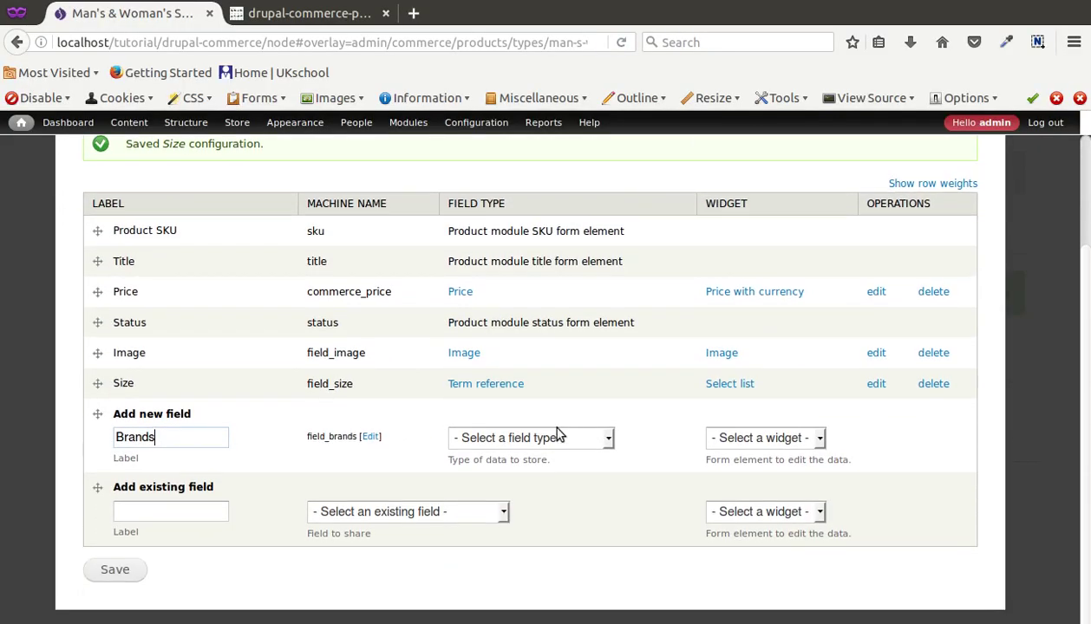
pyautogui.click(541, 436)
pyautogui.click(527, 402)
pyautogui.click(738, 453)
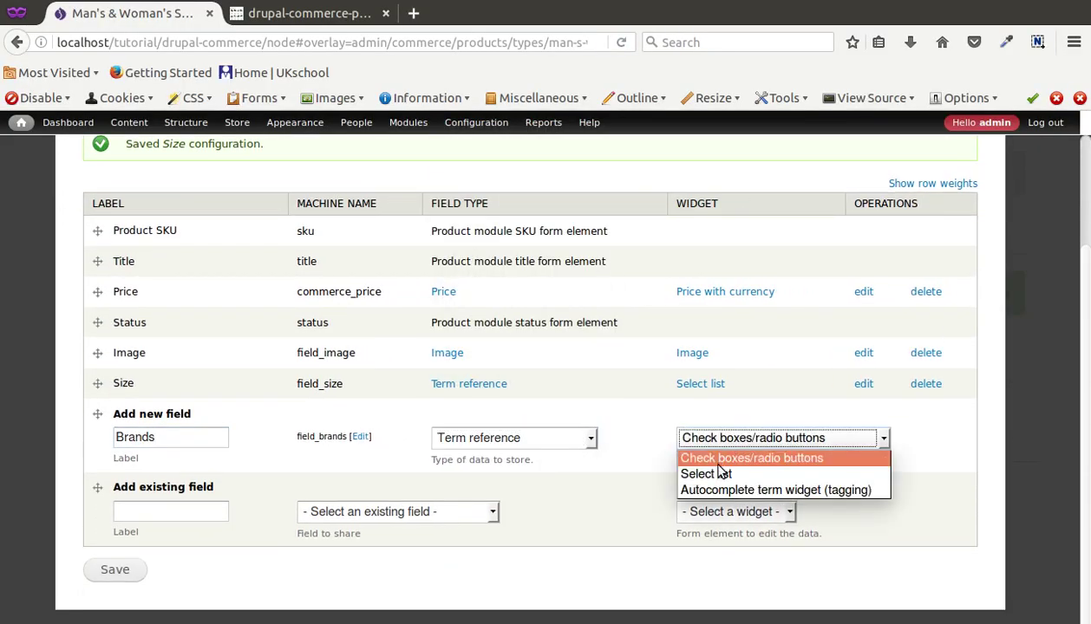
pyautogui.click(721, 473)
pyautogui.click(109, 569)
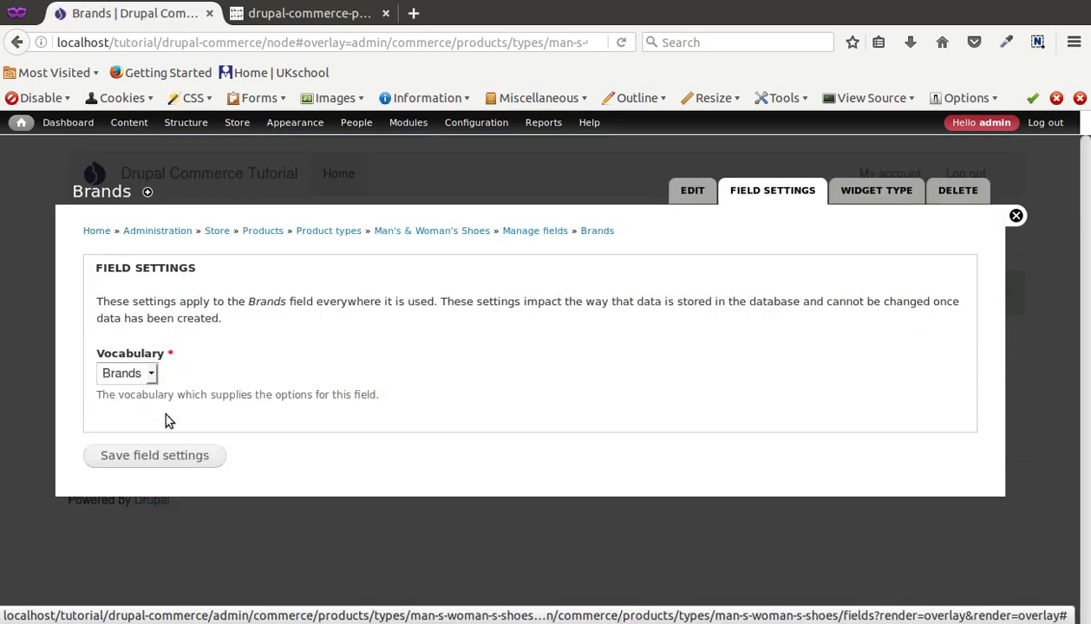
# - Keep Brands as the vocabulary of the Brands field and save the field settings
pyautogui.click(132, 373)
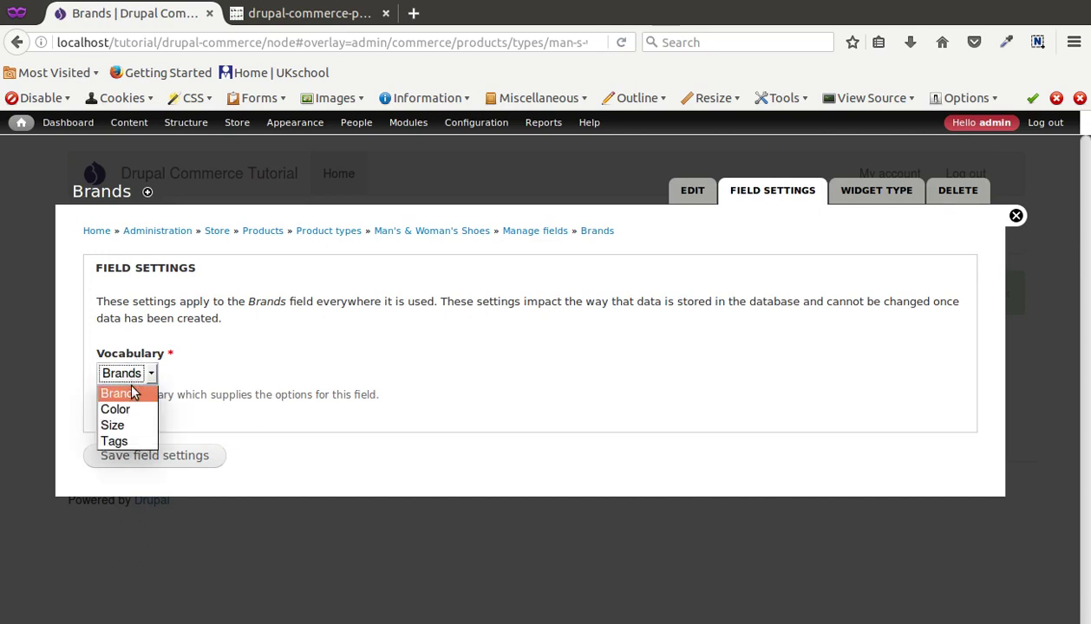
pyautogui.click(132, 373)
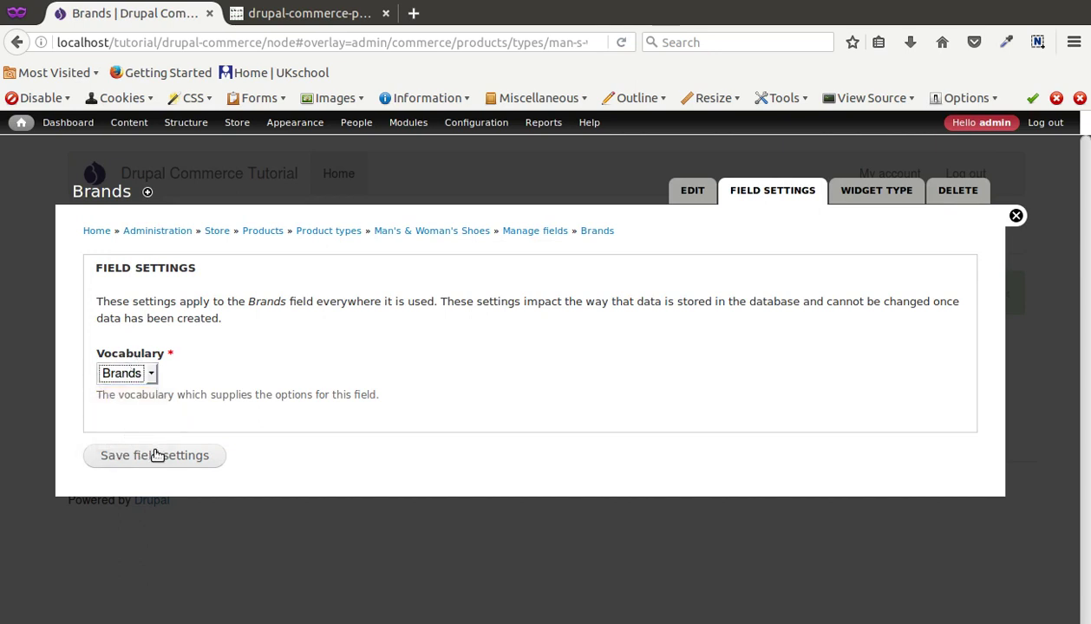
pyautogui.click(147, 460)
# - Switch to the notes and copy the field name Color
pyautogui.hotkey('alt', 'Tab')
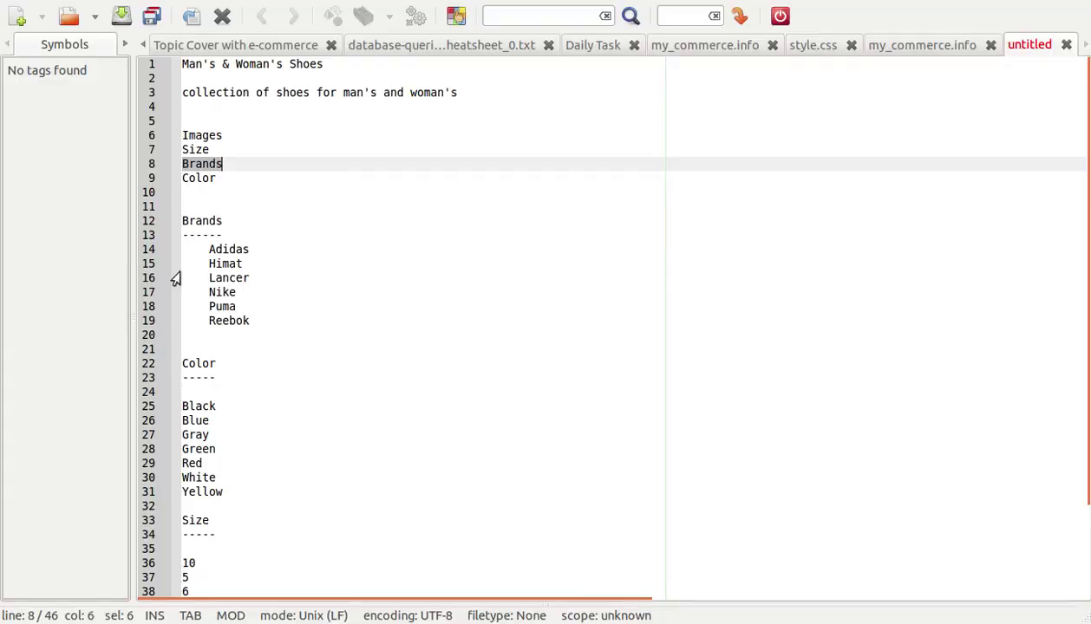
pyautogui.click(198, 180)
pyautogui.doubleClick(199, 179)
# - Return to Firefox and save the Brands field's settings for the Man's & Woman's Shoes type with the default options
pyautogui.hotkey('alt', 'Tab')
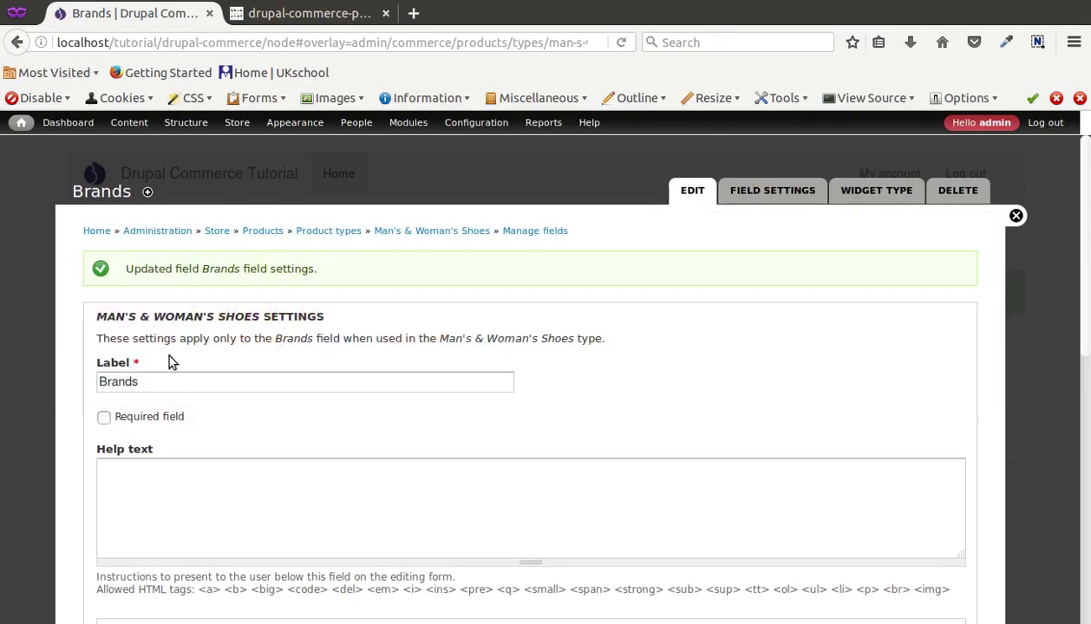
pyautogui.scroll(-10, 170, 359)
pyautogui.click(142, 566)
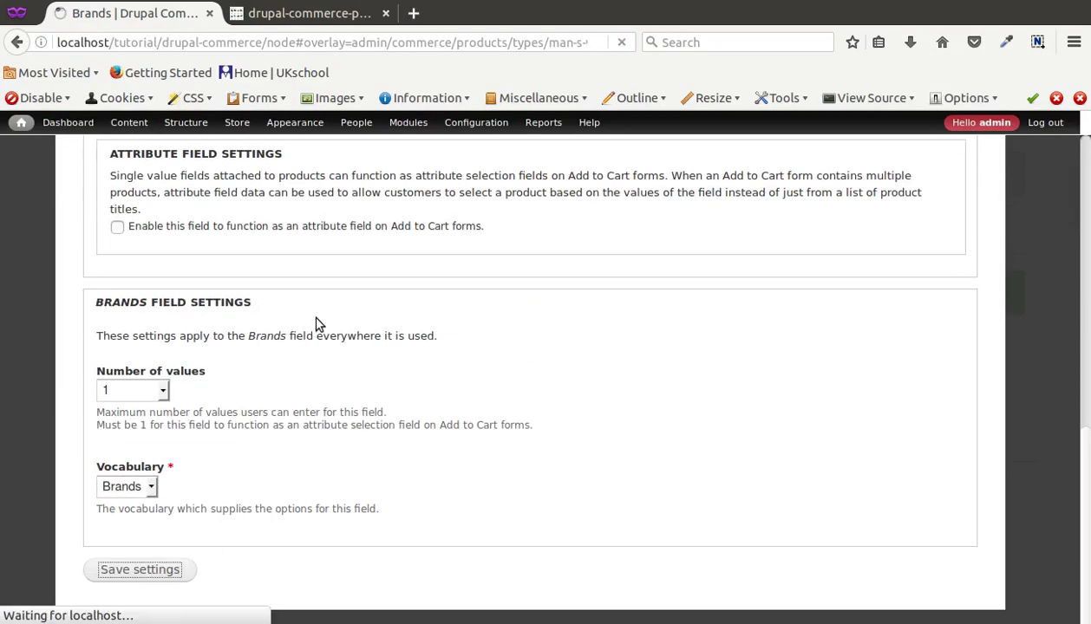
# - Add a new field labeled Color with field type Term reference and the Select list widget
pyautogui.scroll(-3, 186, 395)
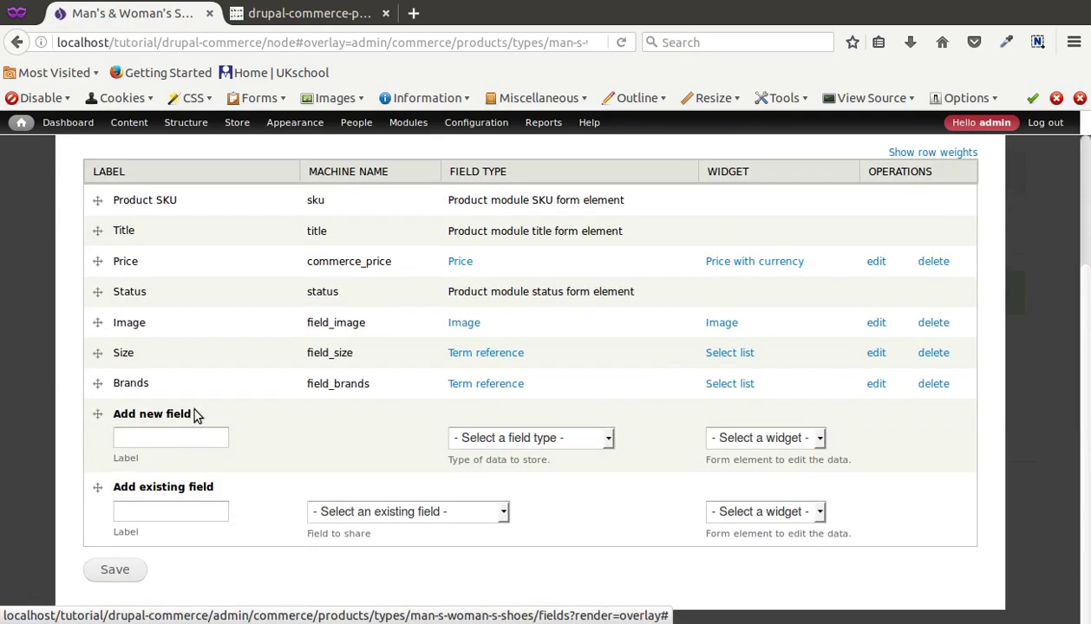
pyautogui.click(178, 436)
pyautogui.write('Color')
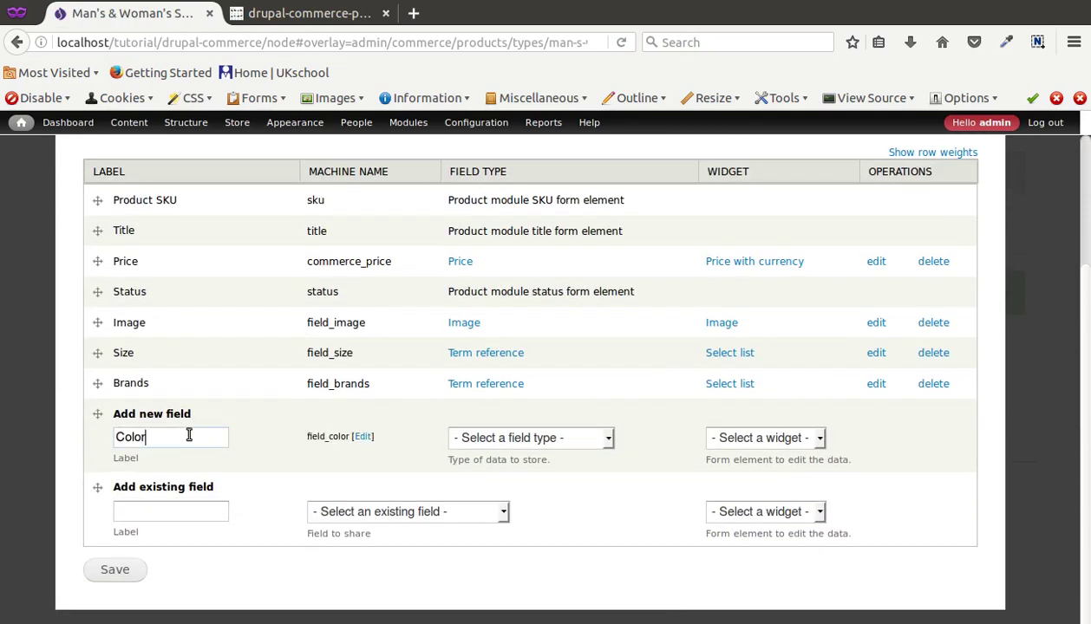
pyautogui.click(487, 438)
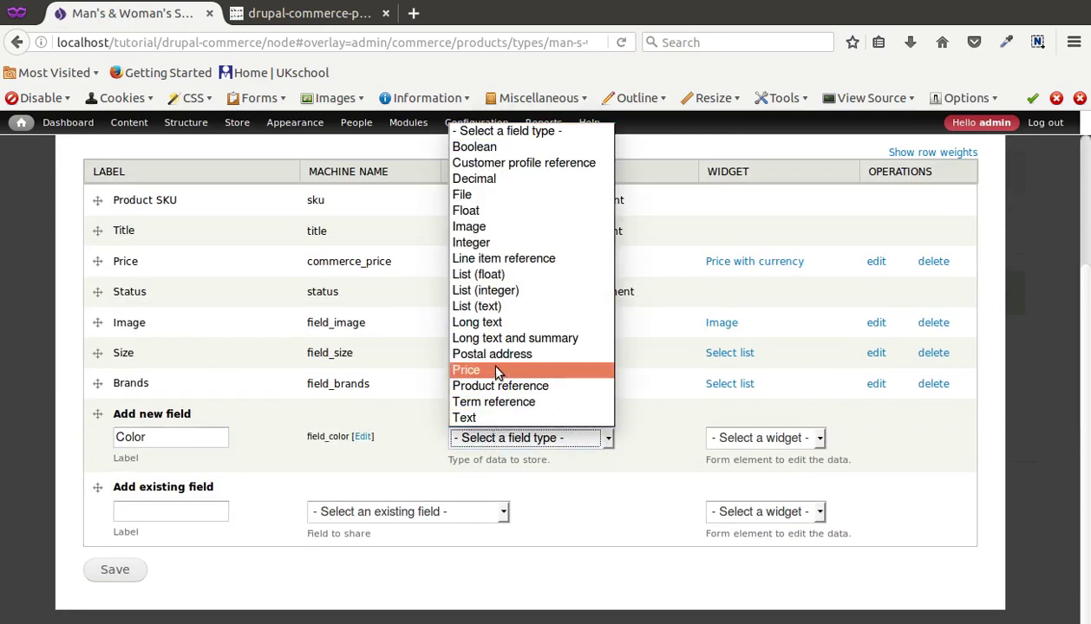
pyautogui.click(494, 402)
pyautogui.click(718, 442)
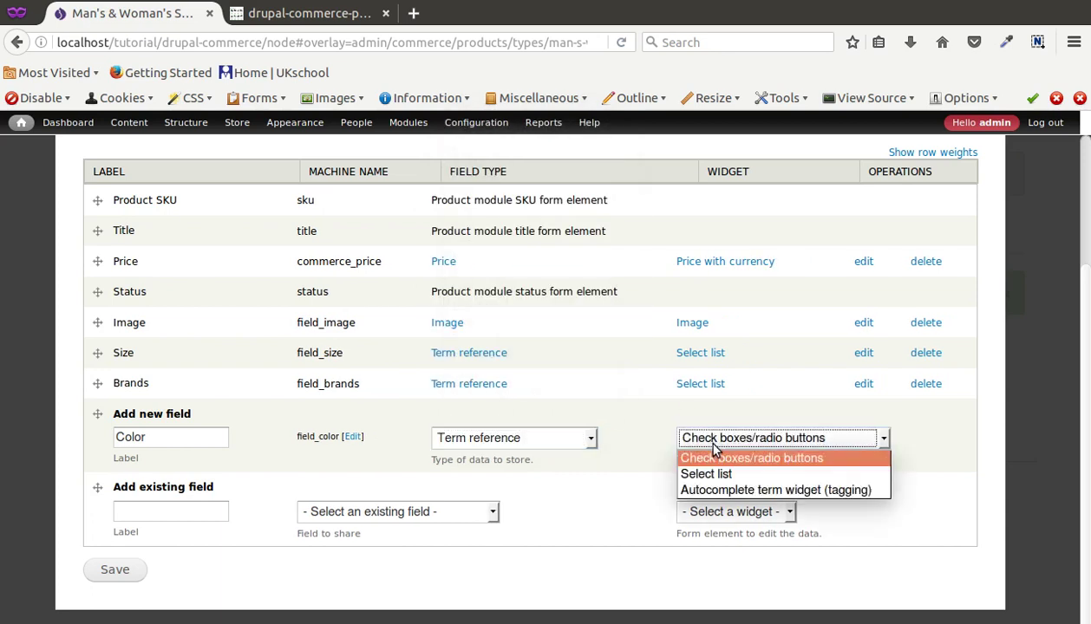
pyautogui.click(704, 473)
pyautogui.click(115, 571)
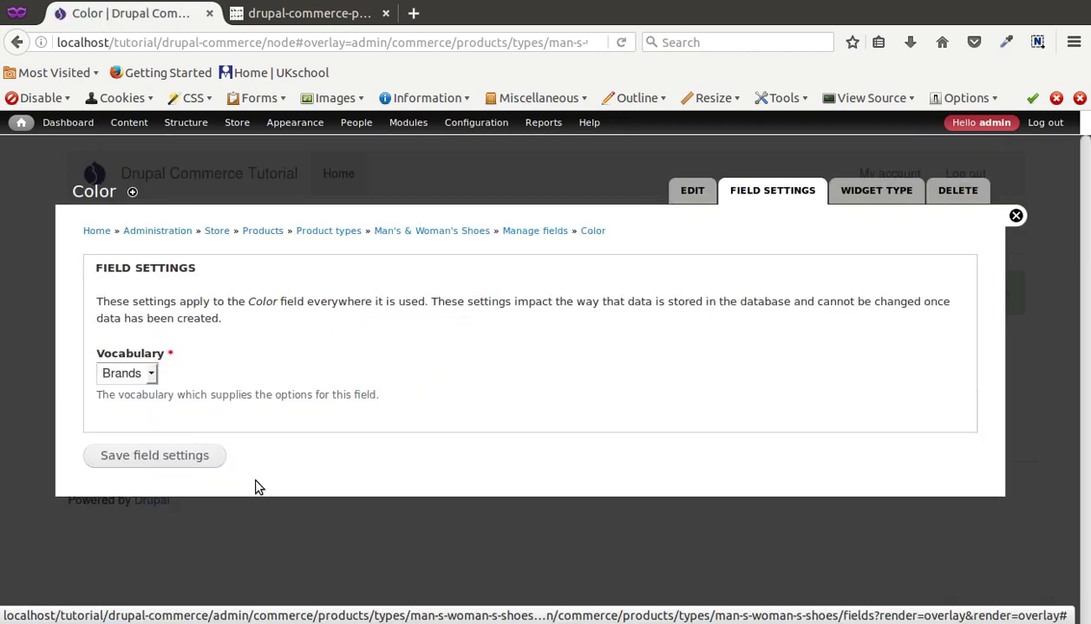
# - Assign the Color vocabulary to the Color field and save its settings with the default options
pyautogui.click(124, 375)
pyautogui.click(124, 422)
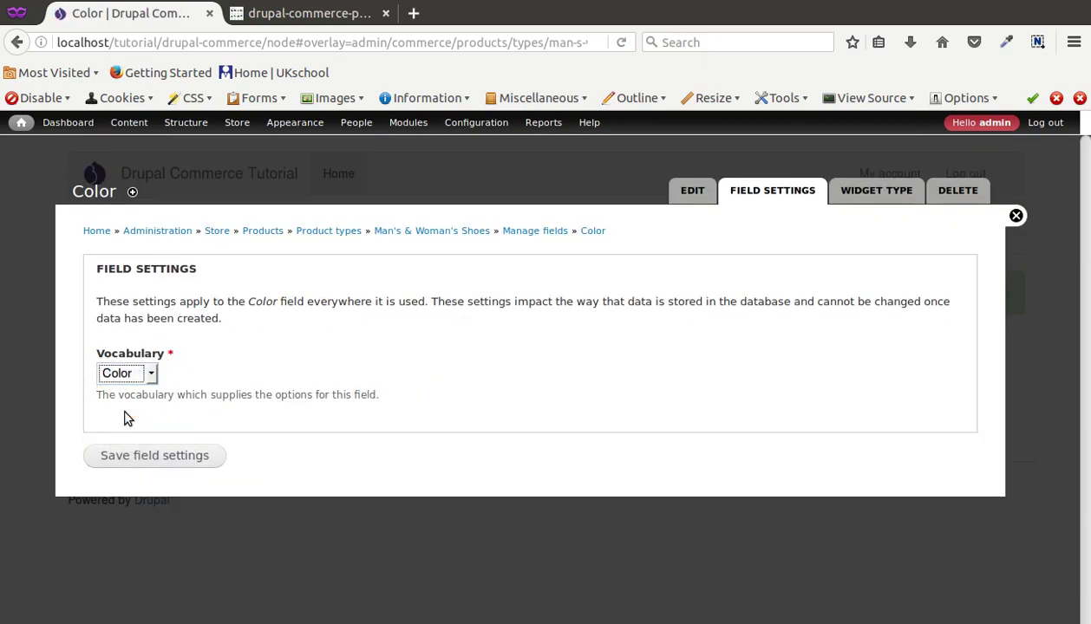
pyautogui.click(146, 456)
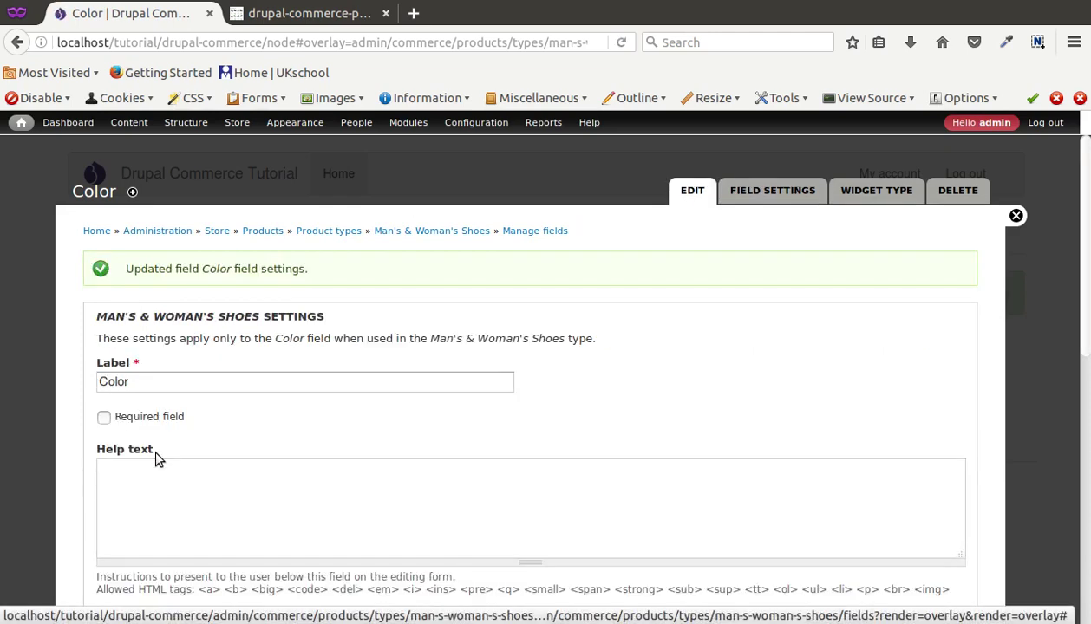
pyautogui.scroll(-7, 157, 459)
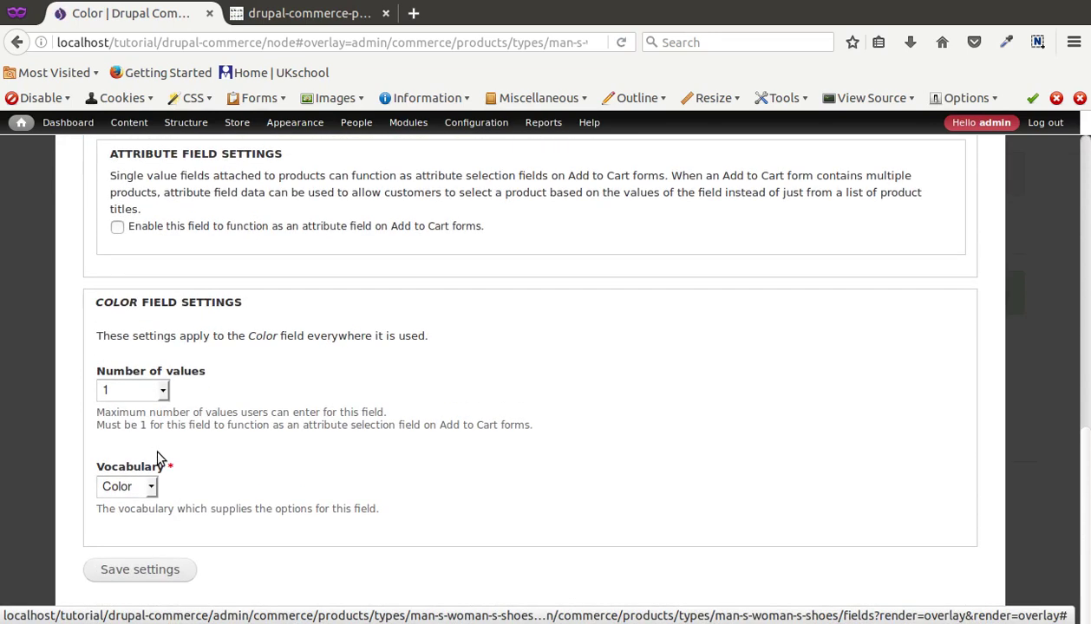
pyautogui.click(145, 574)
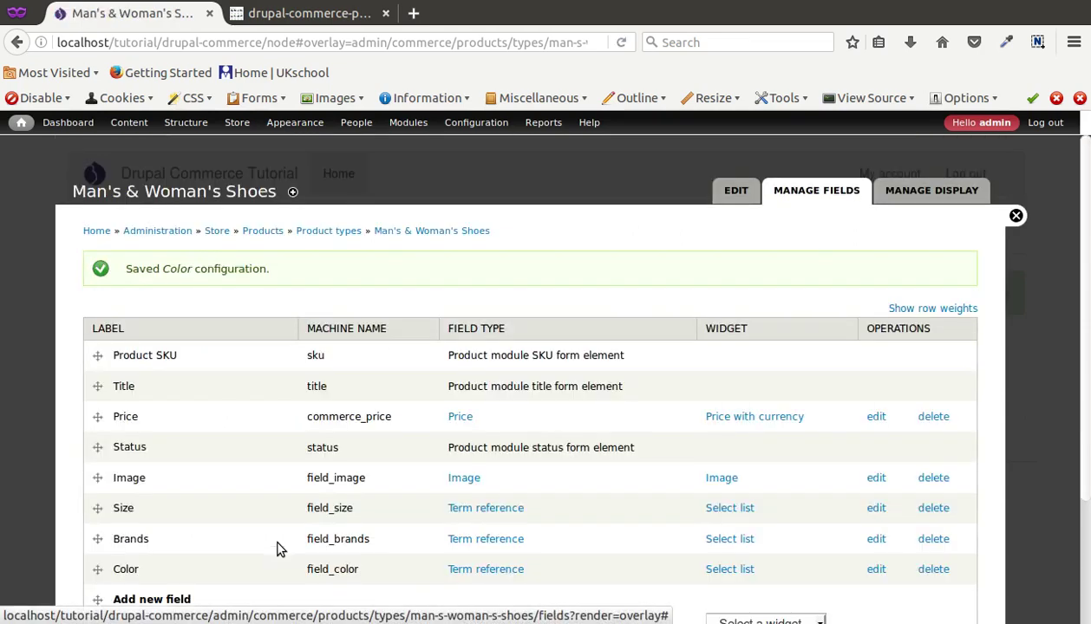
# - Review the product type's field list, then open the page for adding a product from the Products list
pyautogui.scroll(-4, 278, 549)
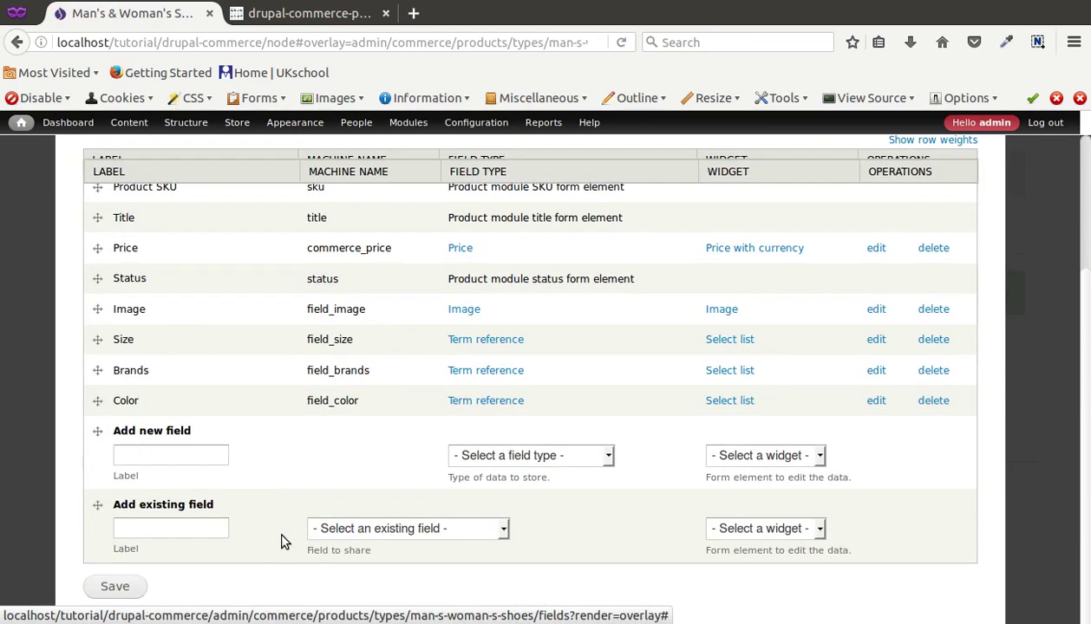
pyautogui.scroll(2, 334, 442)
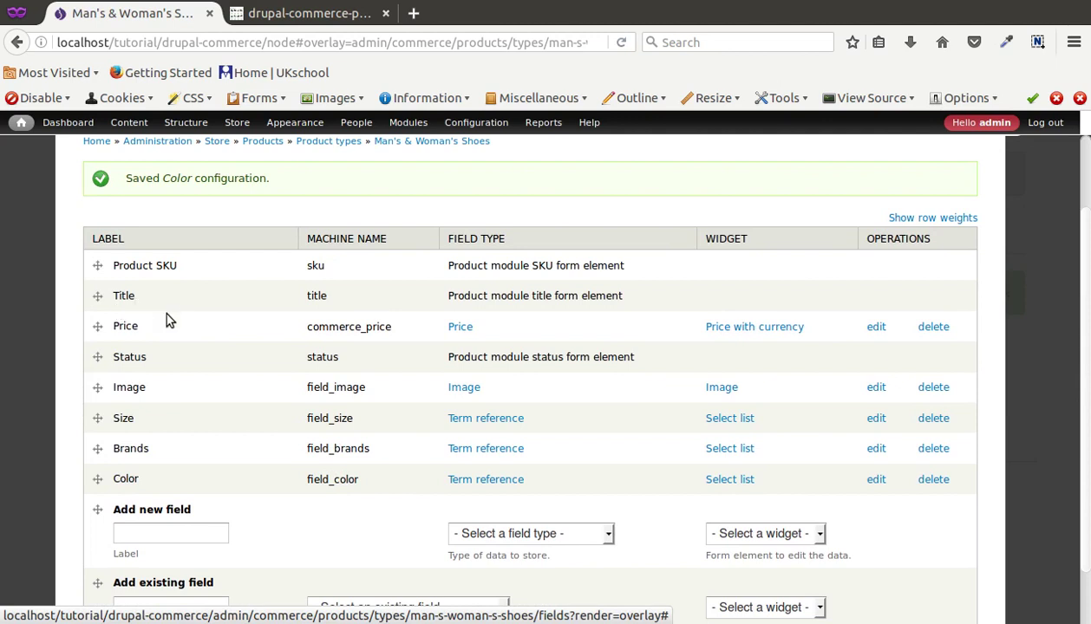
pyautogui.scroll(-2, 169, 320)
pyautogui.scroll(4, 168, 320)
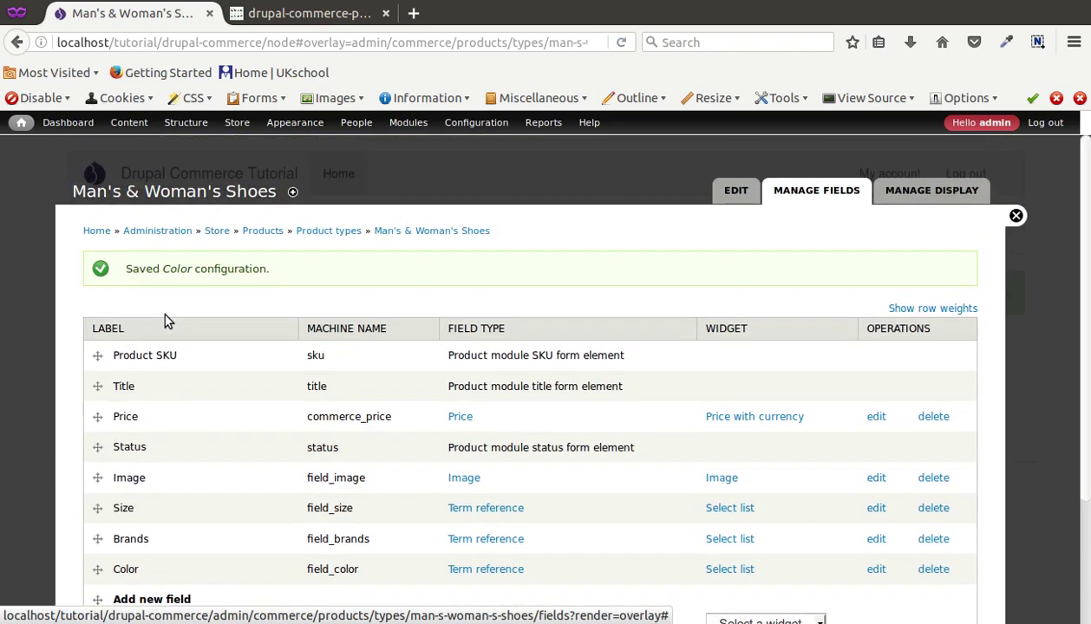
pyautogui.click(261, 232)
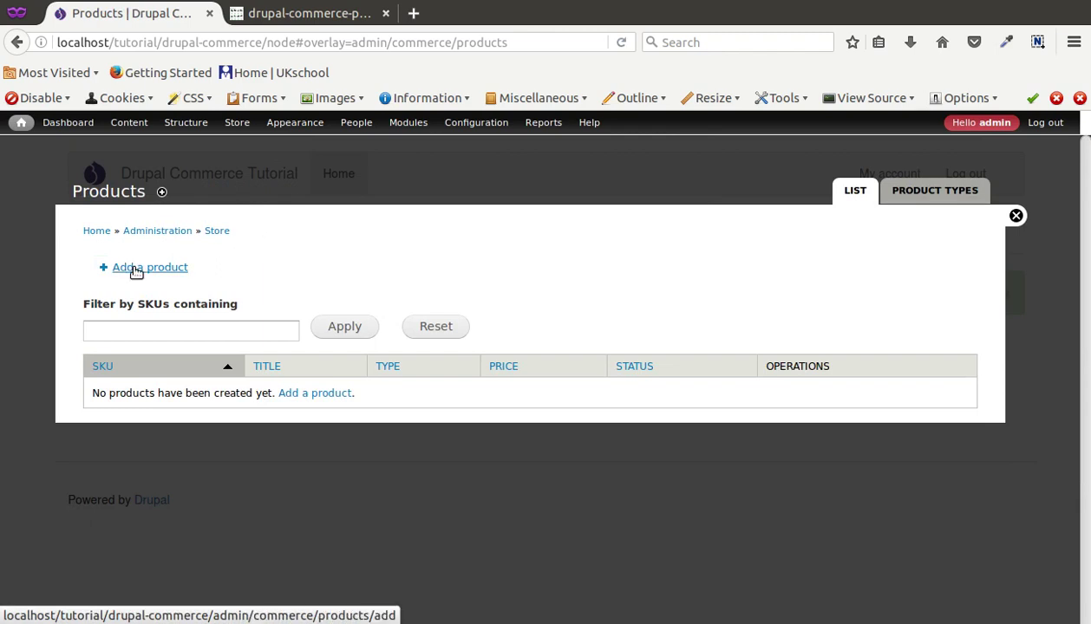
pyautogui.click(136, 269)
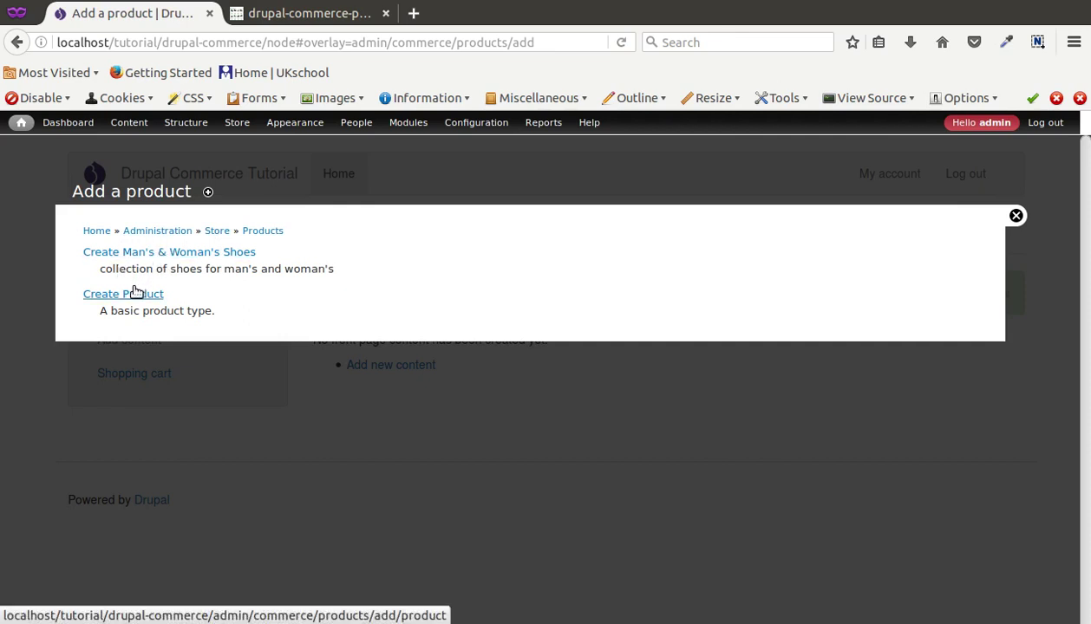
# - Open the form for creating a Man's & Woman's Shoes product and examine its fields, including the Size, Brands and Color lists
pyautogui.click(173, 255)
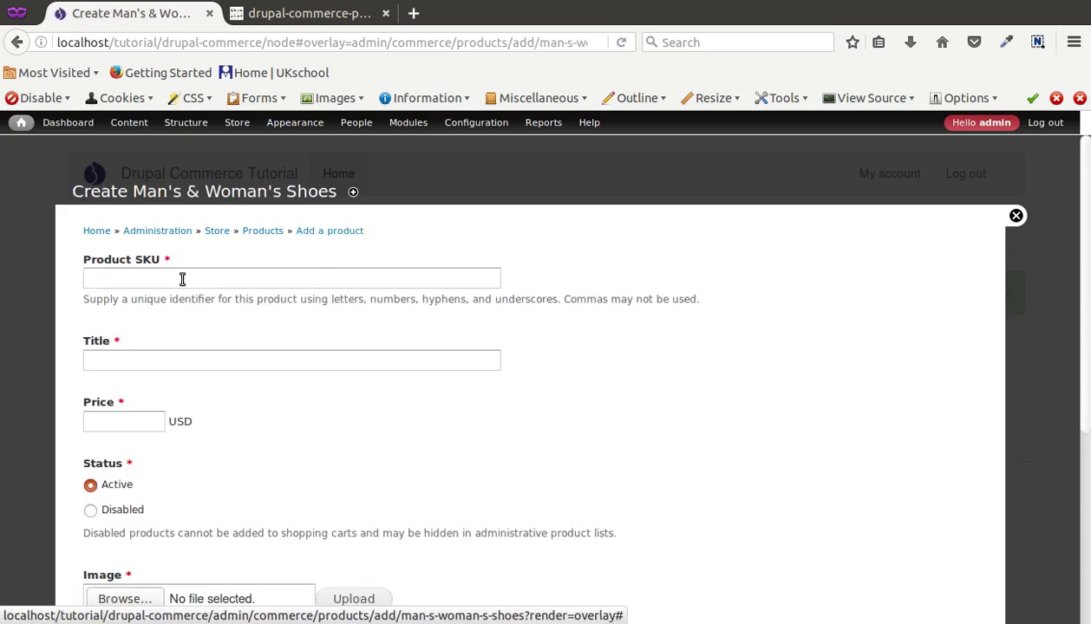
pyautogui.scroll(-5, 179, 272)
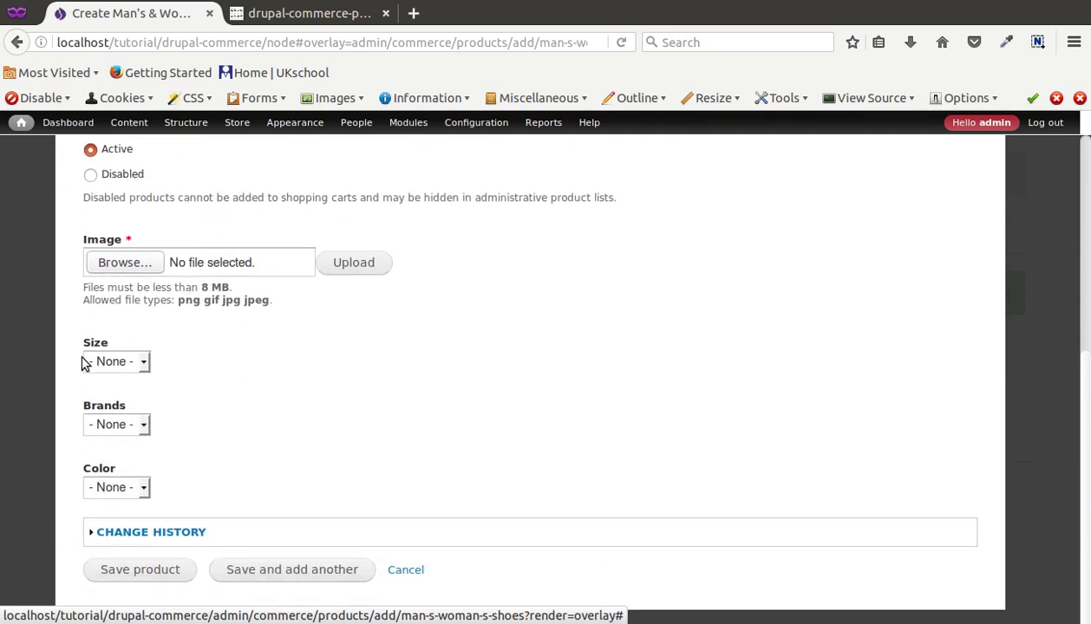
pyautogui.scroll(5, 217, 468)
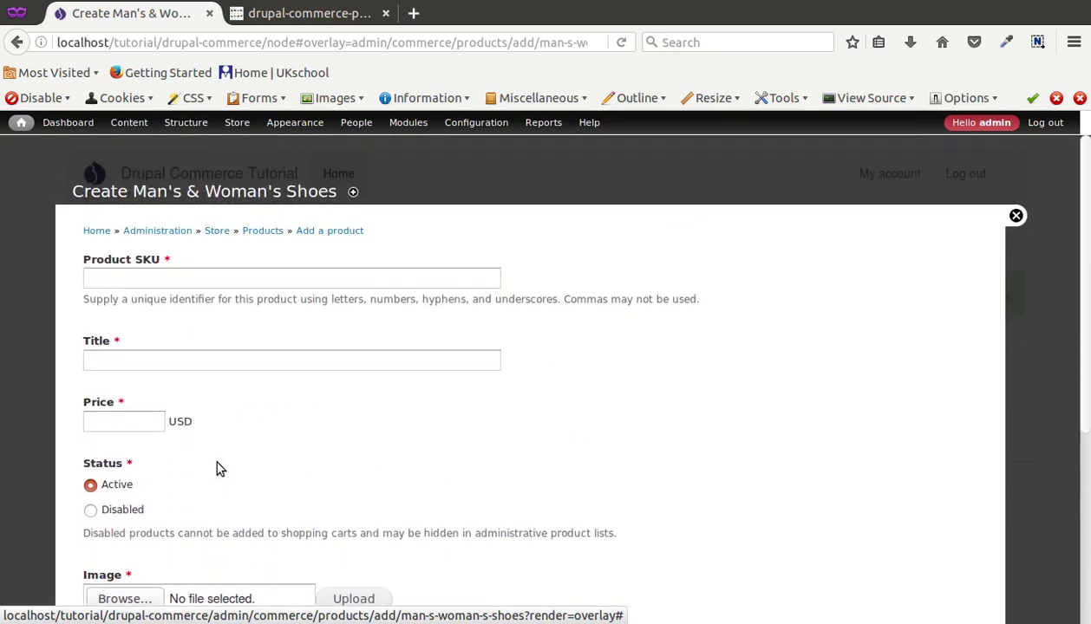
pyautogui.scroll(-4, 672, 361)
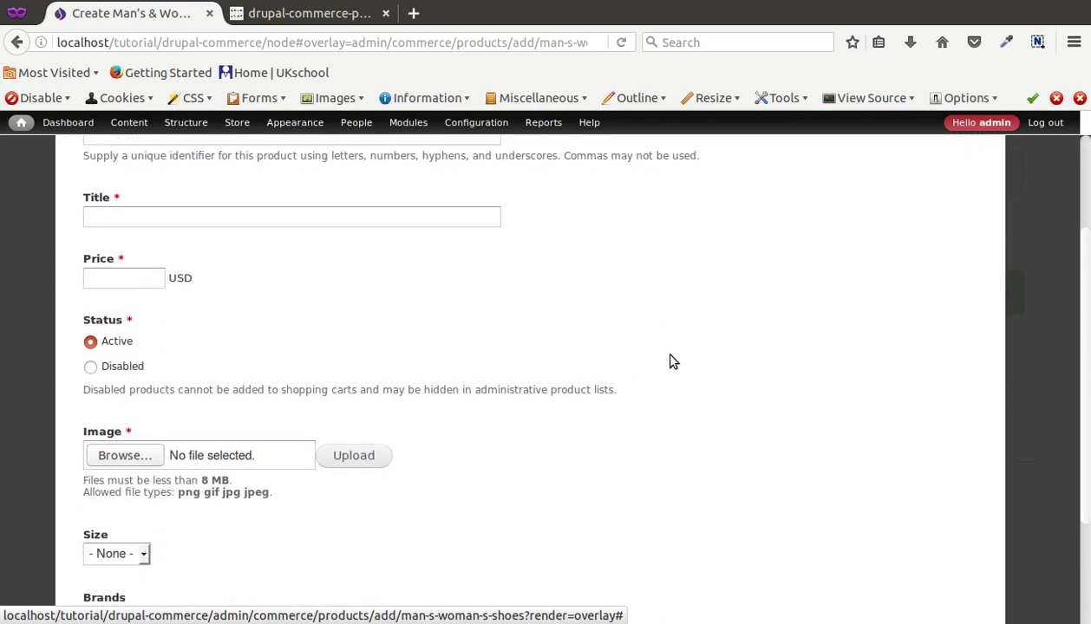
pyautogui.scroll(5, 673, 361)
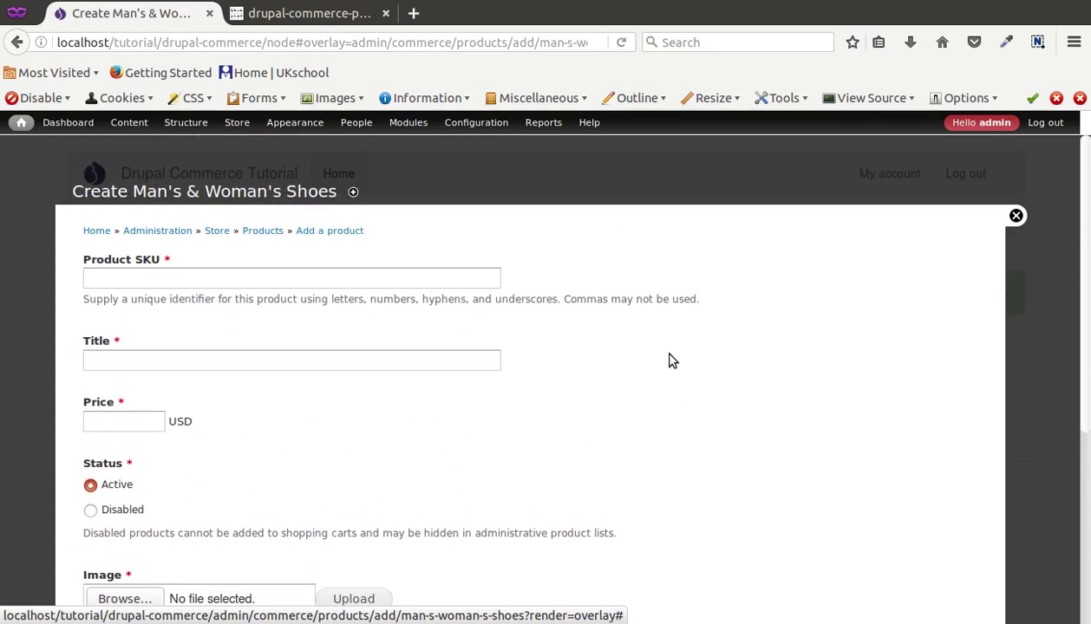
pyautogui.scroll(-4, 673, 361)
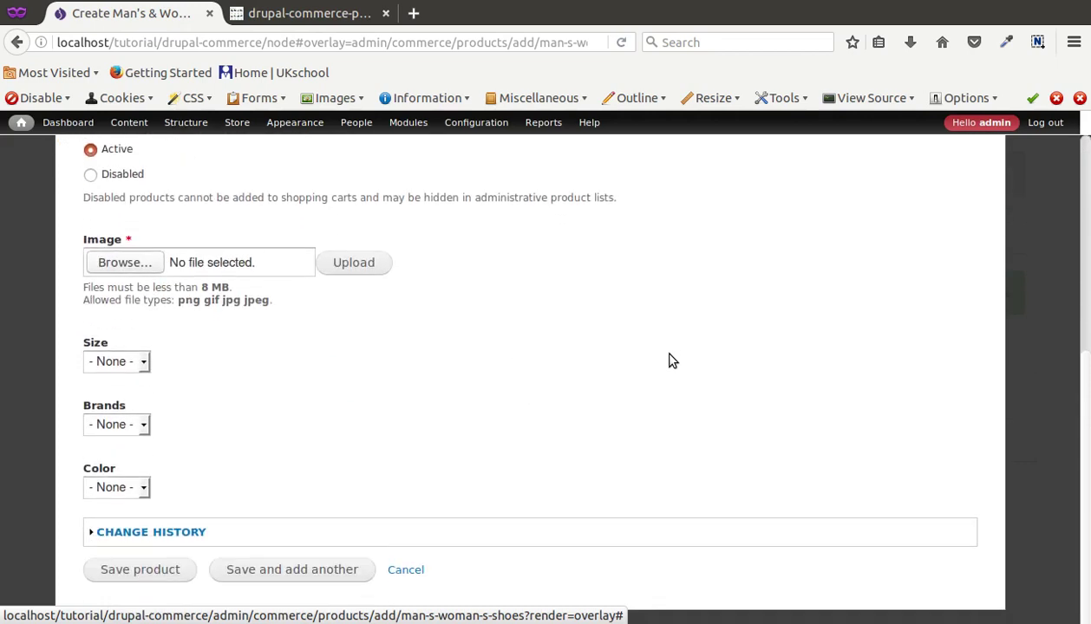
pyautogui.scroll(2, 673, 360)
pyautogui.scroll(2, 673, 361)
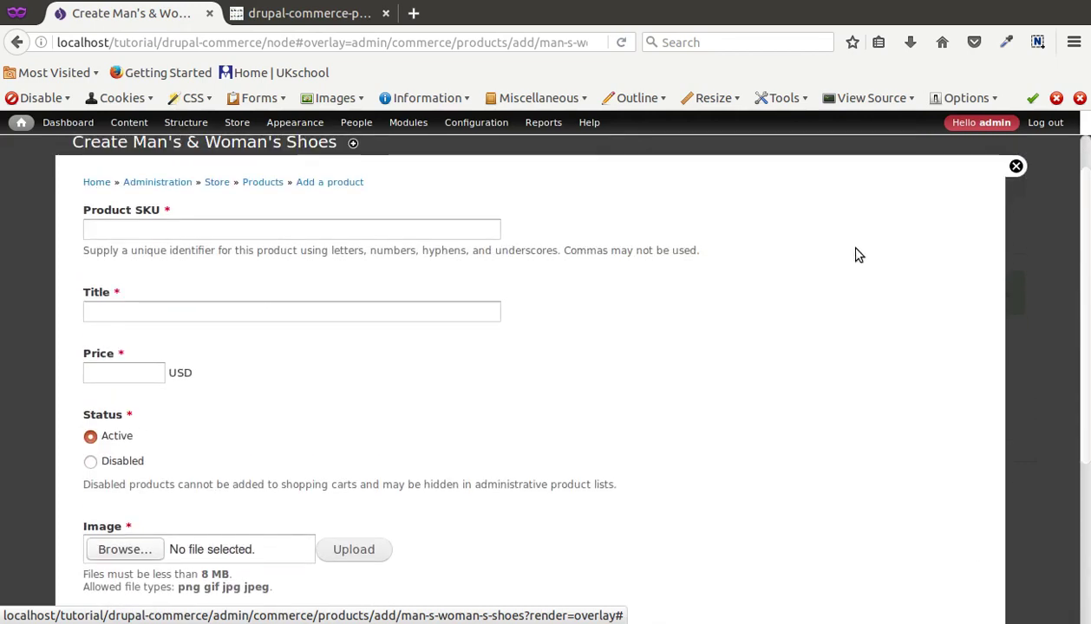
pyautogui.scroll(1, 880, 193)
pyautogui.click(887, 5)
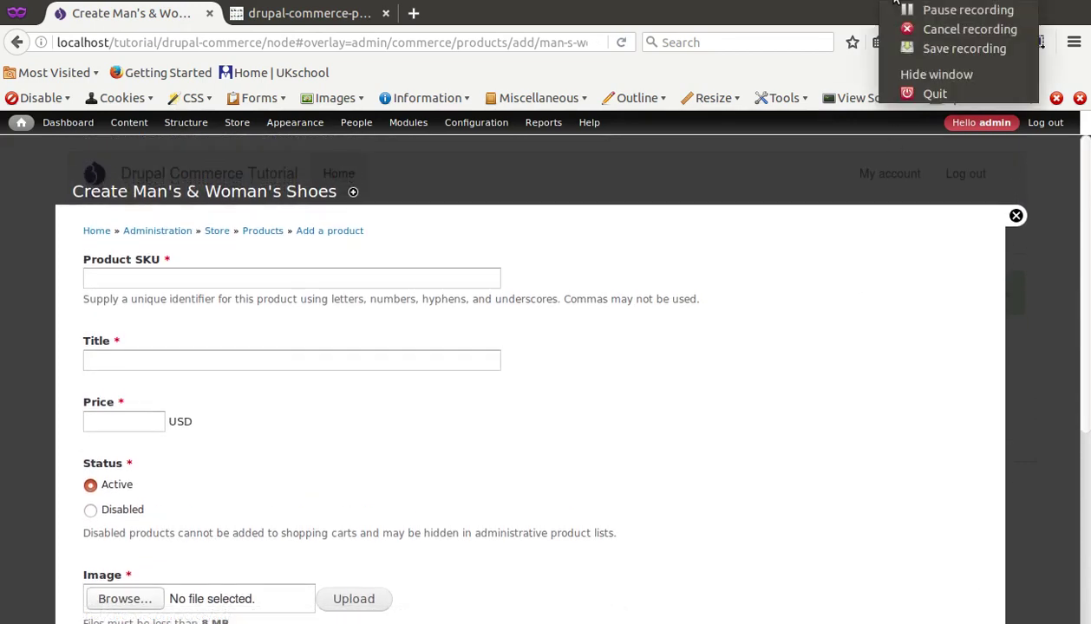